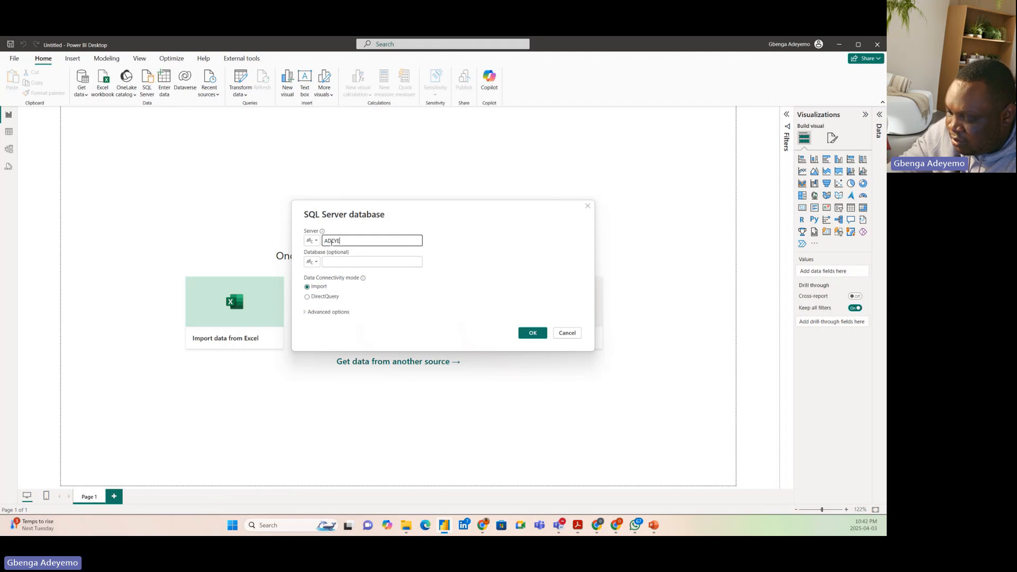
Finish entering the local SQLEXPRESS instance as the server and connect to it in Import mode
{"action": "type", "text": "MO\\SQ"}
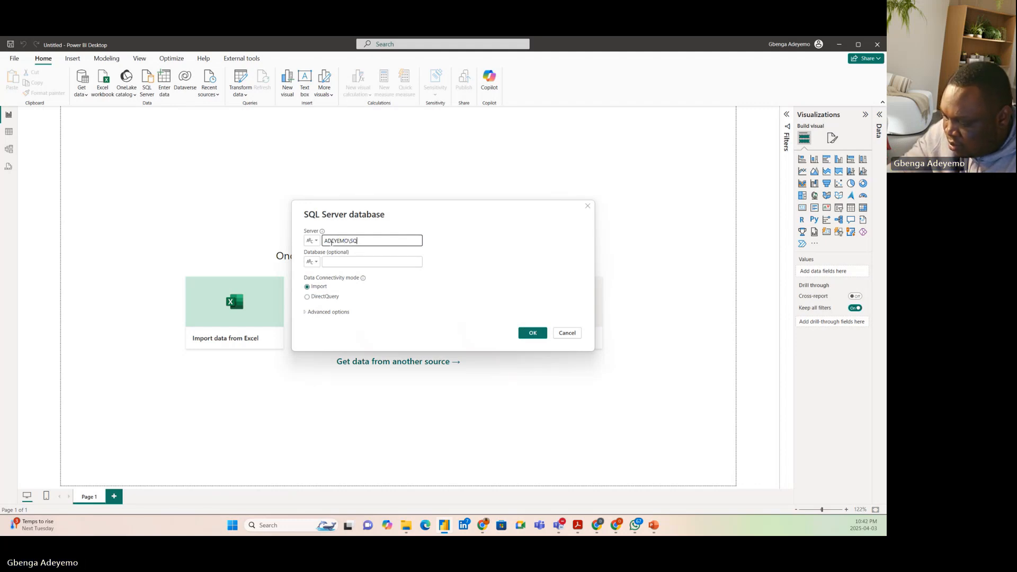
{"action": "type", "text": "LEXPRESS"}
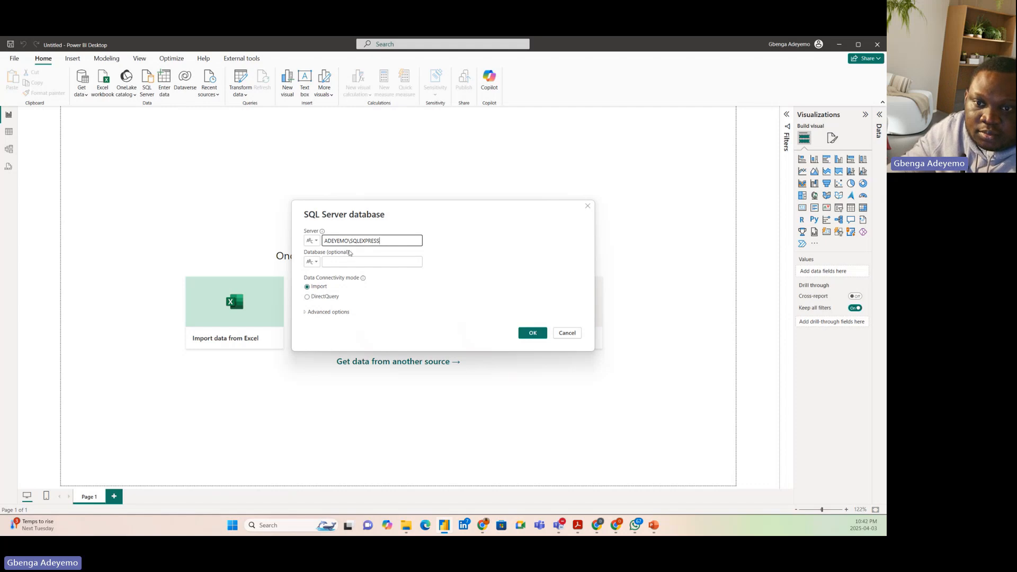
{"action": "left_click", "coordinate": [530, 334]}
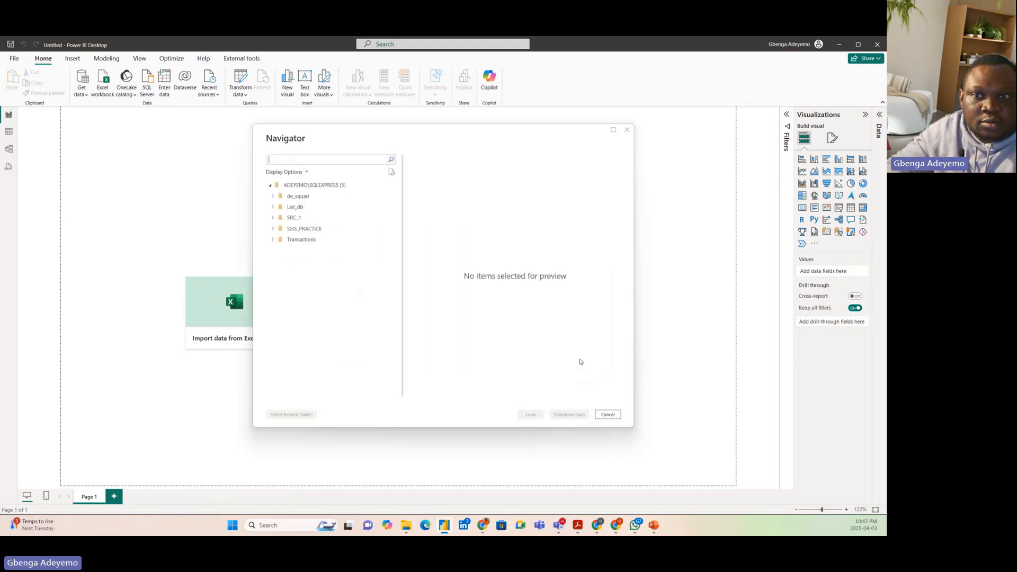
Open the SALES table from the Transactions database for transformation and review its Source and Navigation steps
{"action": "left_click", "coordinate": [274, 239]}
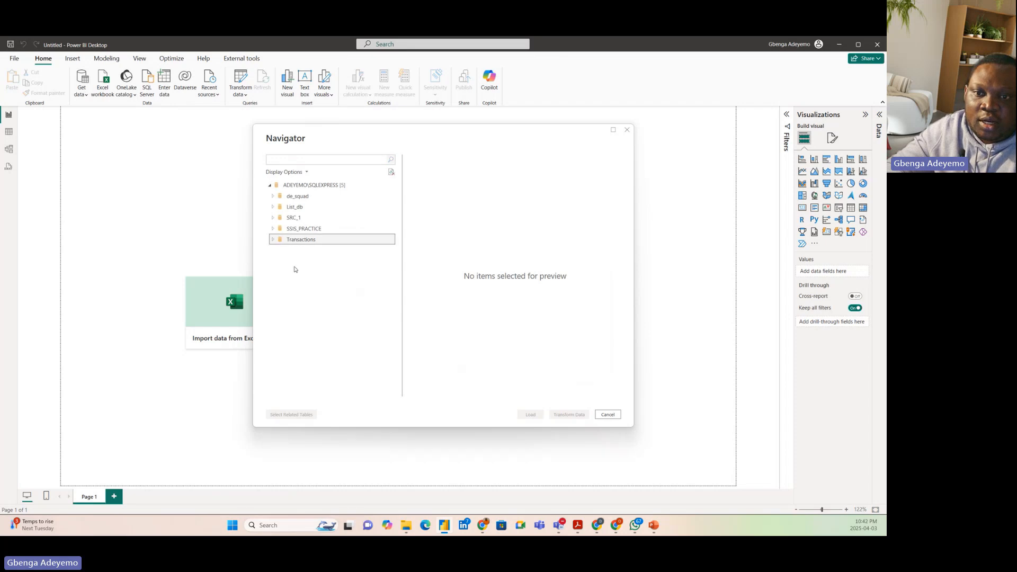
{"action": "left_click", "coordinate": [283, 250]}
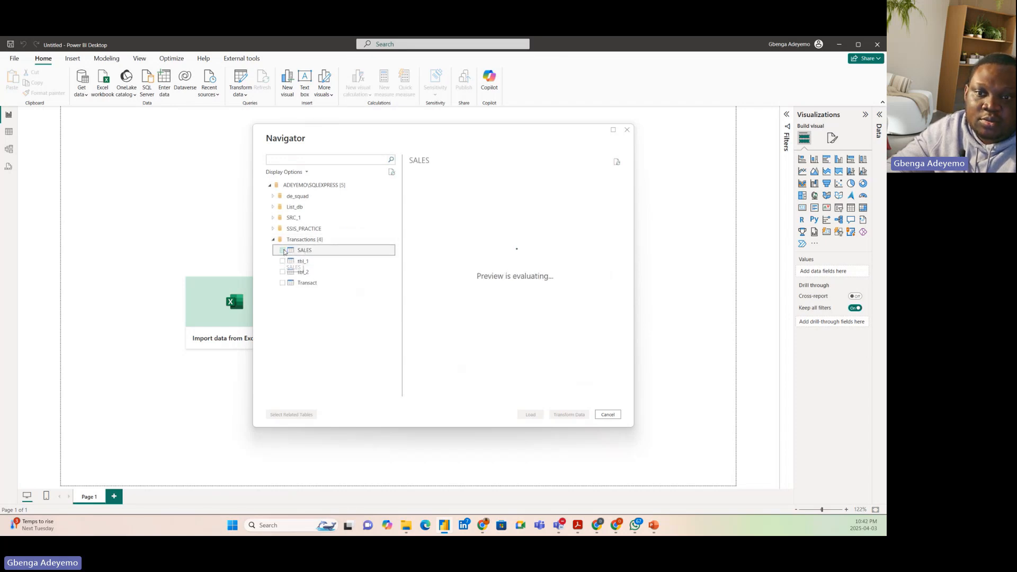
{"action": "left_click", "coordinate": [557, 417]}
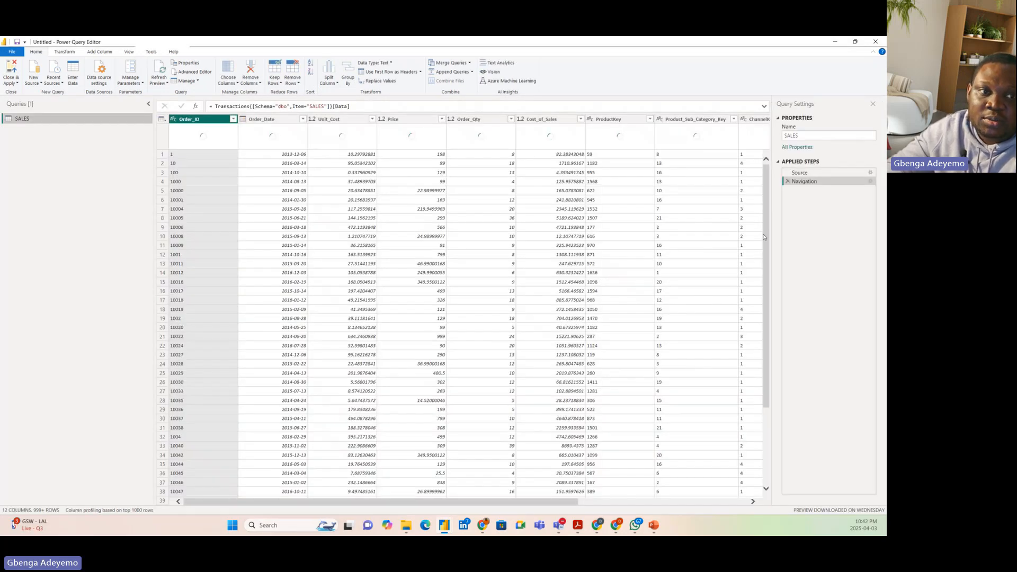
{"action": "left_click", "coordinate": [811, 177]}
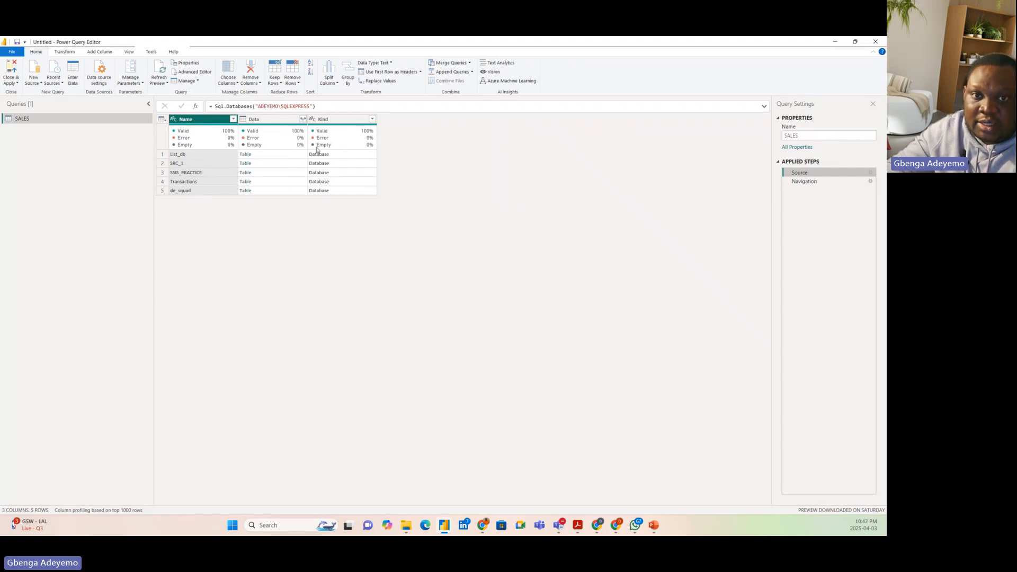
{"action": "left_click", "coordinate": [816, 182]}
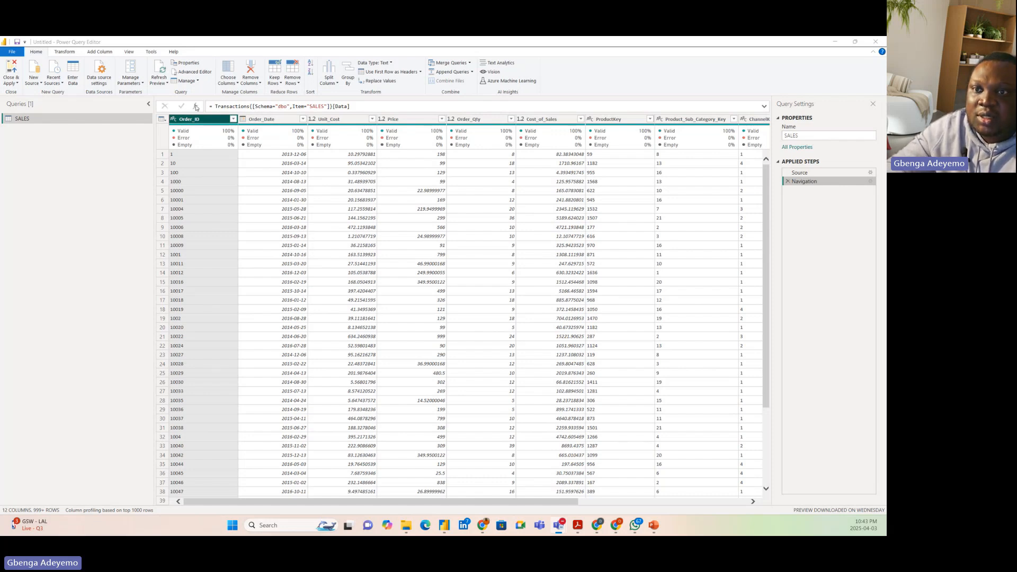
Filter the Order_ID column to only the values 1, 10, 100, 1000, 10000, 10001 and 10004
{"action": "left_click", "coordinate": [233, 119]}
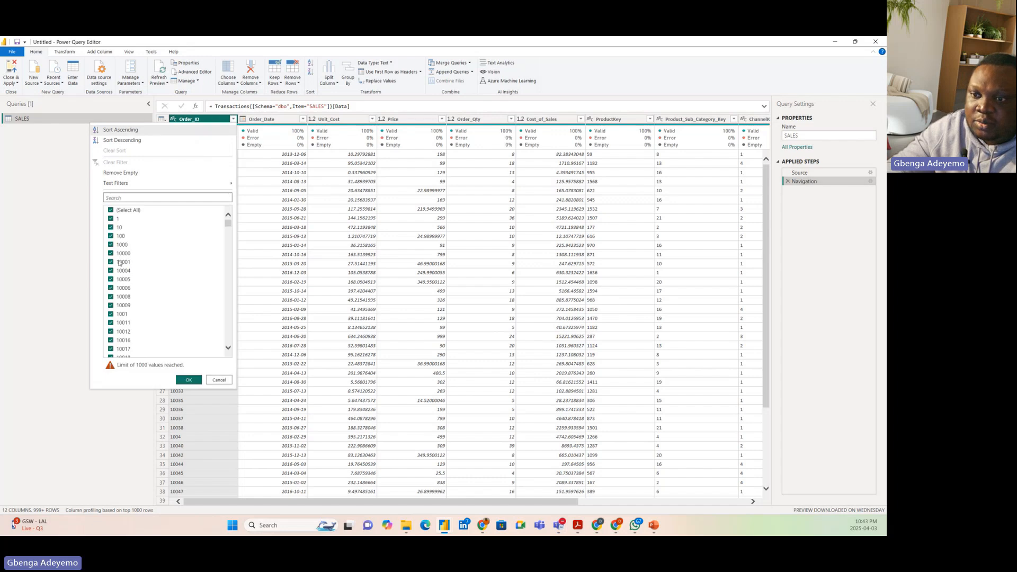
{"action": "left_click", "coordinate": [117, 212]}
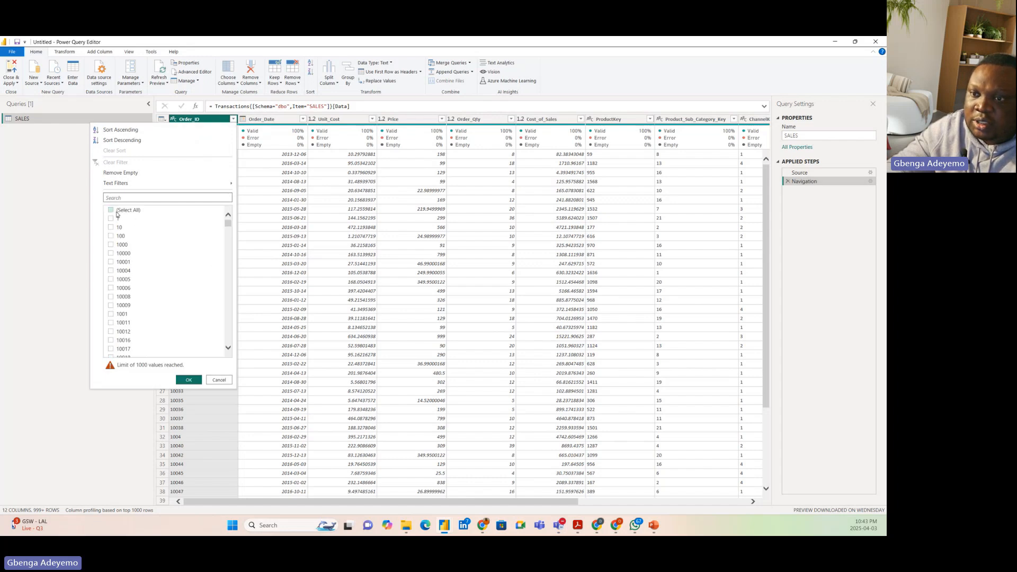
{"action": "left_click", "coordinate": [112, 219]}
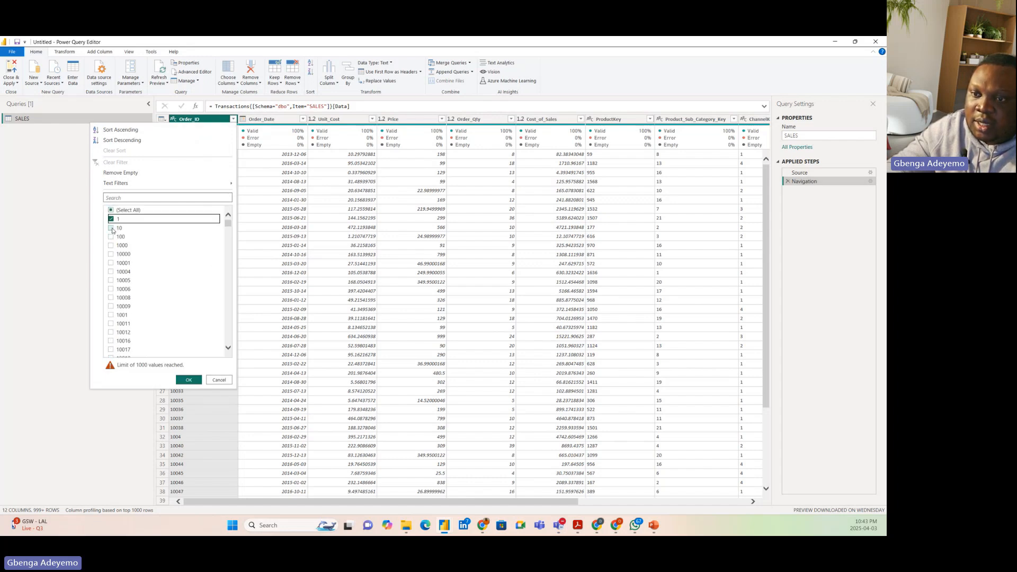
{"action": "left_click", "coordinate": [111, 228]}
{"action": "left_click", "coordinate": [110, 236]}
{"action": "left_click", "coordinate": [111, 245]}
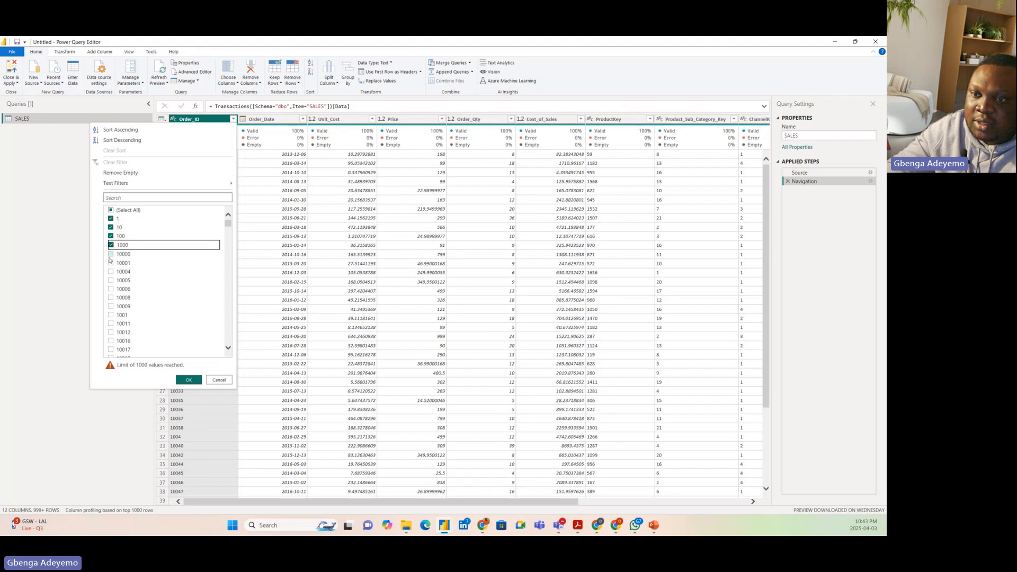
{"action": "left_click", "coordinate": [110, 256]}
{"action": "left_click", "coordinate": [111, 264]}
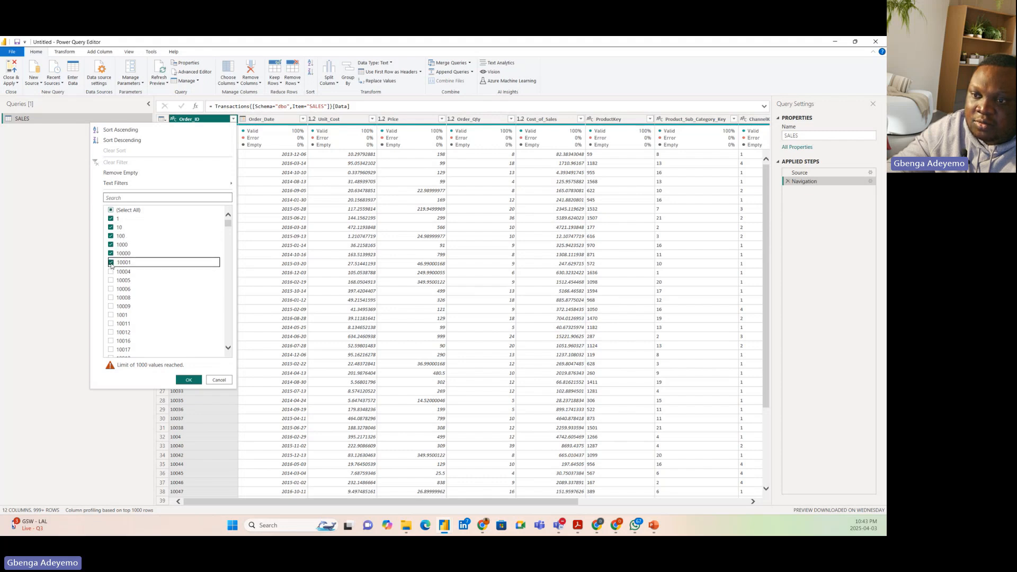
{"action": "left_click", "coordinate": [110, 272]}
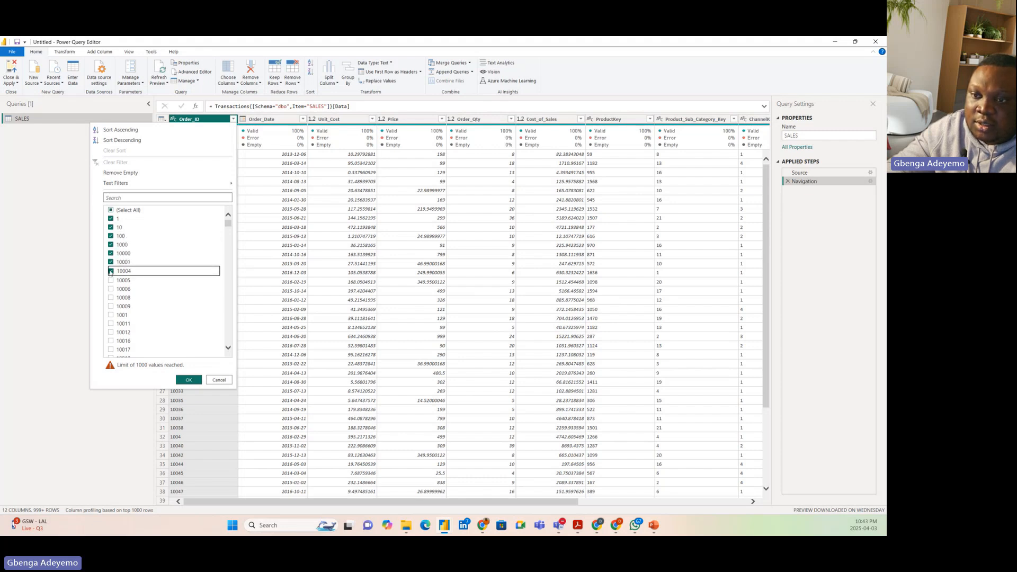
{"action": "left_click", "coordinate": [188, 381]}
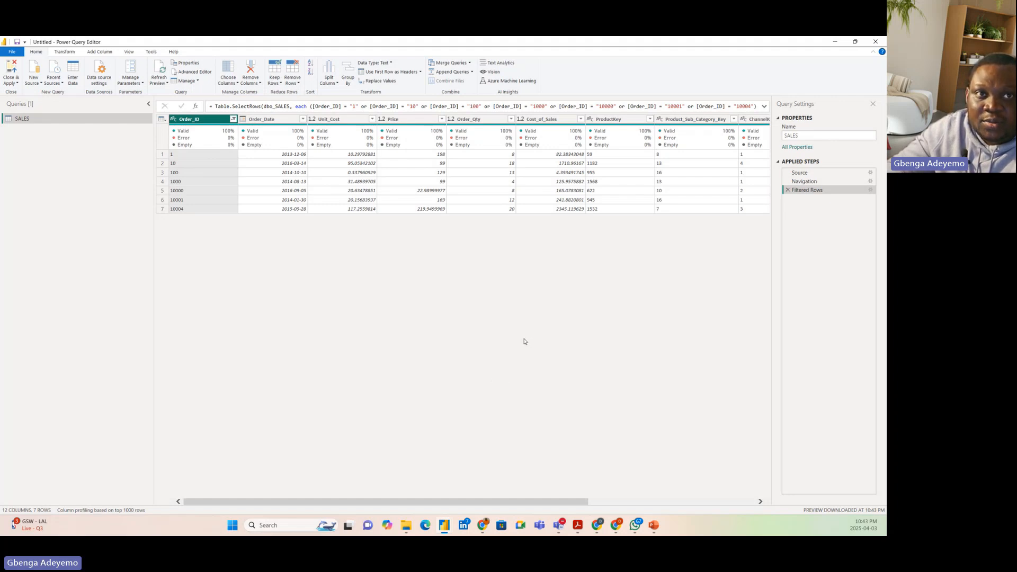
Find Azure Data Studio through the Windows search and switch to it
{"action": "left_click", "coordinate": [298, 522]}
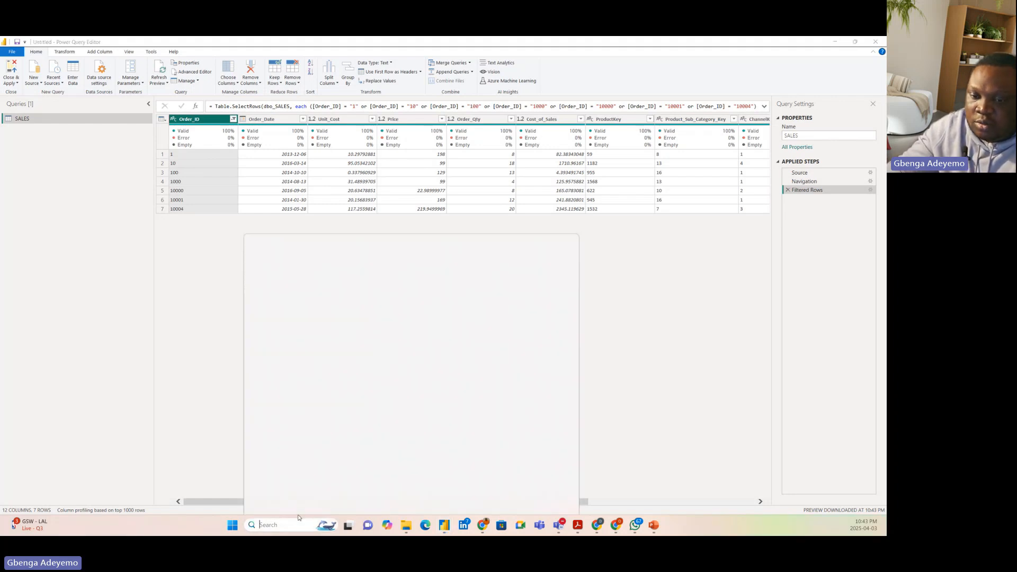
{"action": "type", "text": "AZURE"}
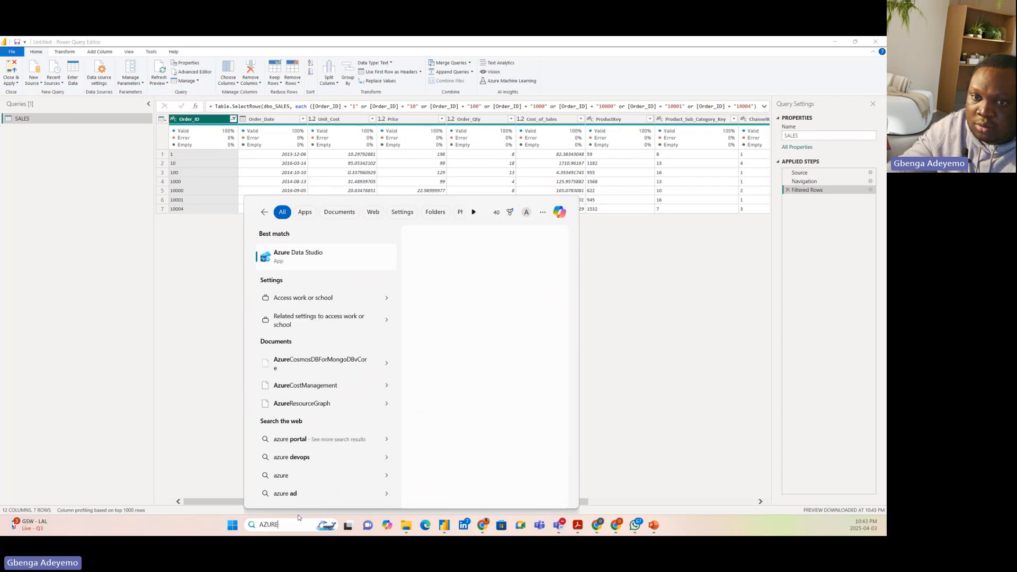
{"action": "left_click", "coordinate": [312, 259]}
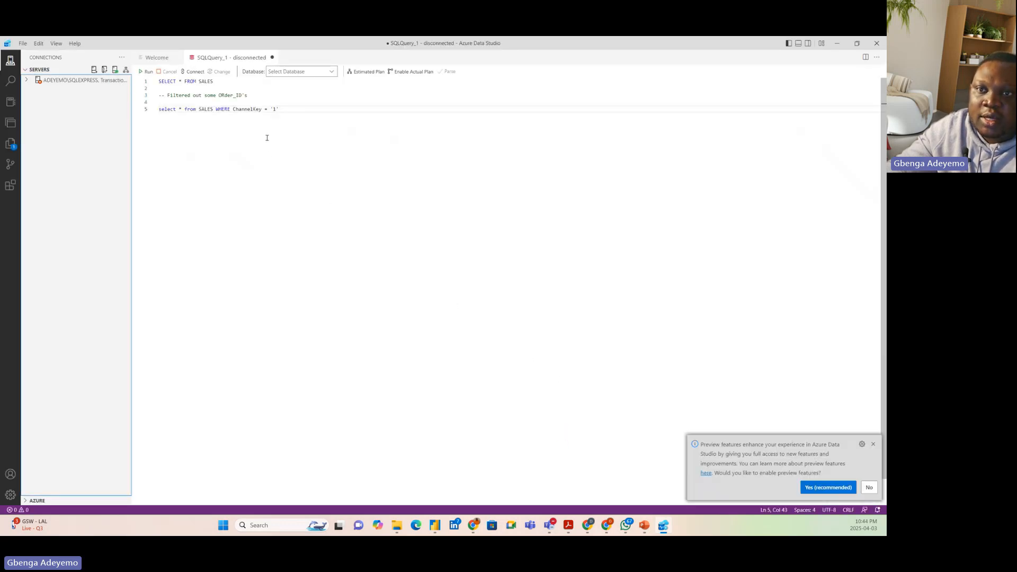
Reconnect the saved SQLEXPRESS server connection to the Transactions database, dismissing the preview features notice
{"action": "right_click", "coordinate": [74, 83]}
{"action": "left_click", "coordinate": [106, 127]}
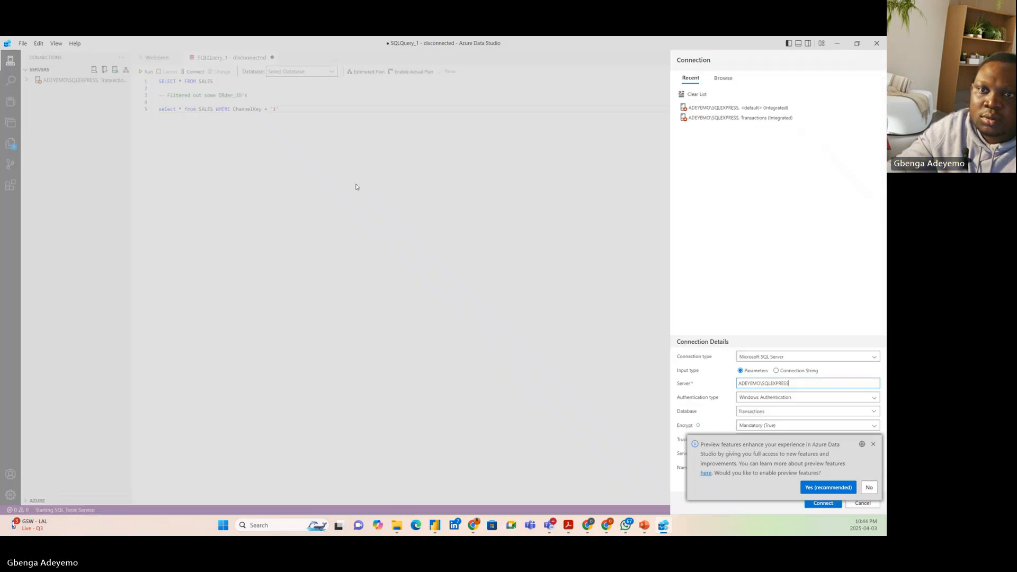
{"action": "left_click", "coordinate": [873, 445]}
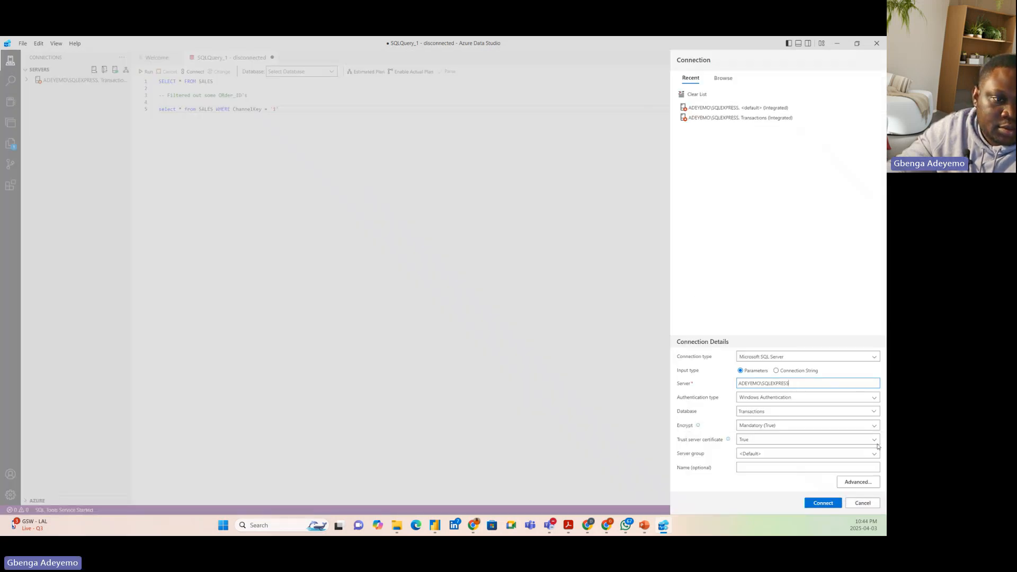
{"action": "left_click", "coordinate": [823, 503]}
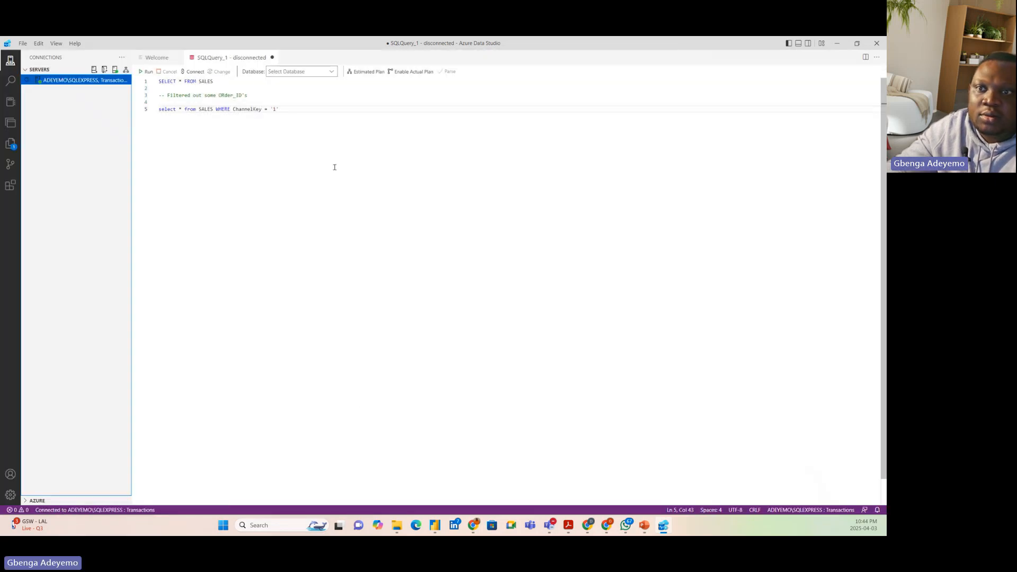
Run only the SELECT * FROM SALES statement and dismiss the update notice covering the connection details
{"action": "left_click", "coordinate": [287, 111]}
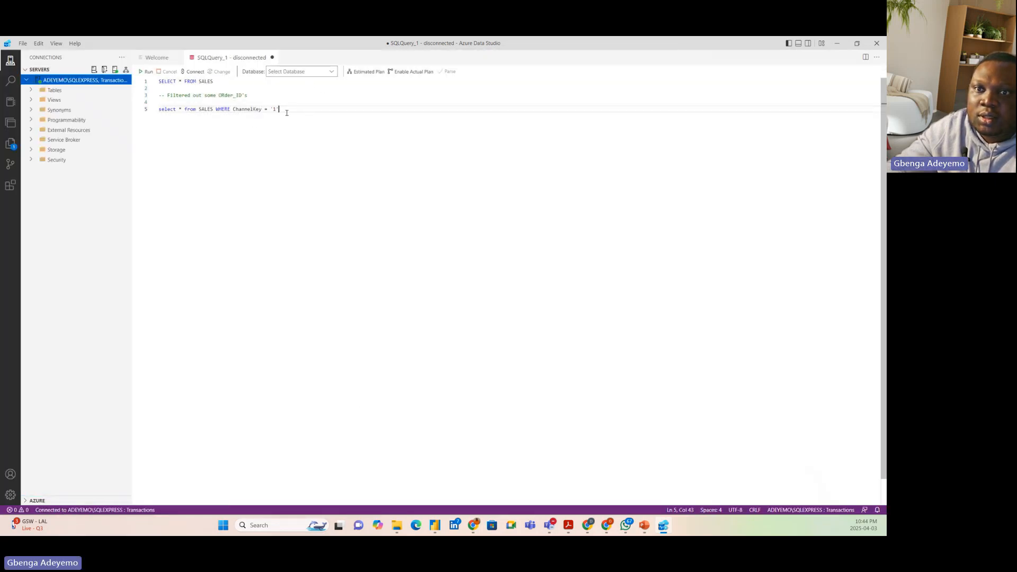
{"action": "left_click", "coordinate": [331, 75]}
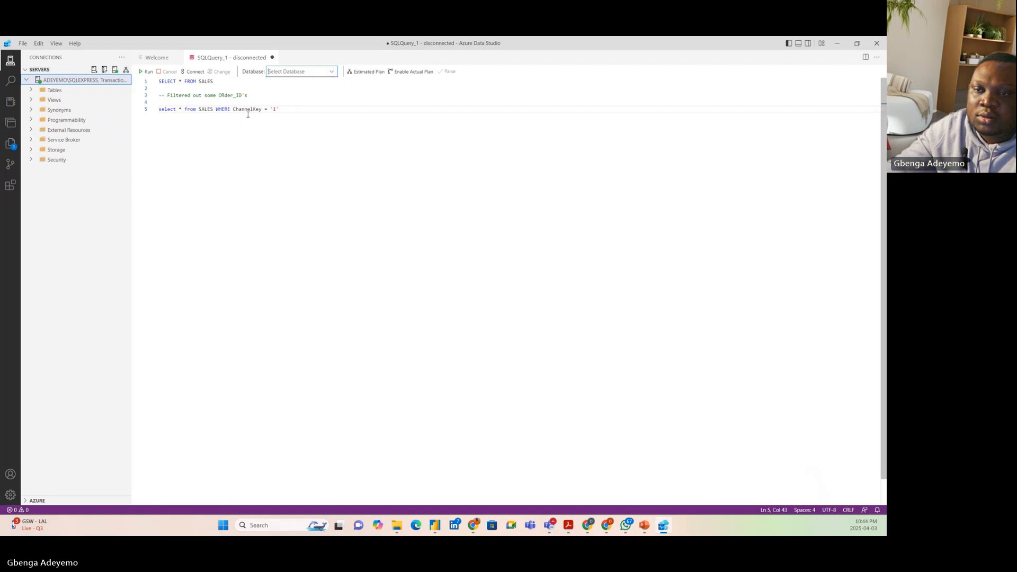
{"action": "left_click_drag", "start_coordinate": [216, 81], "coordinate": [158, 81]}
{"action": "left_click", "coordinate": [150, 73]}
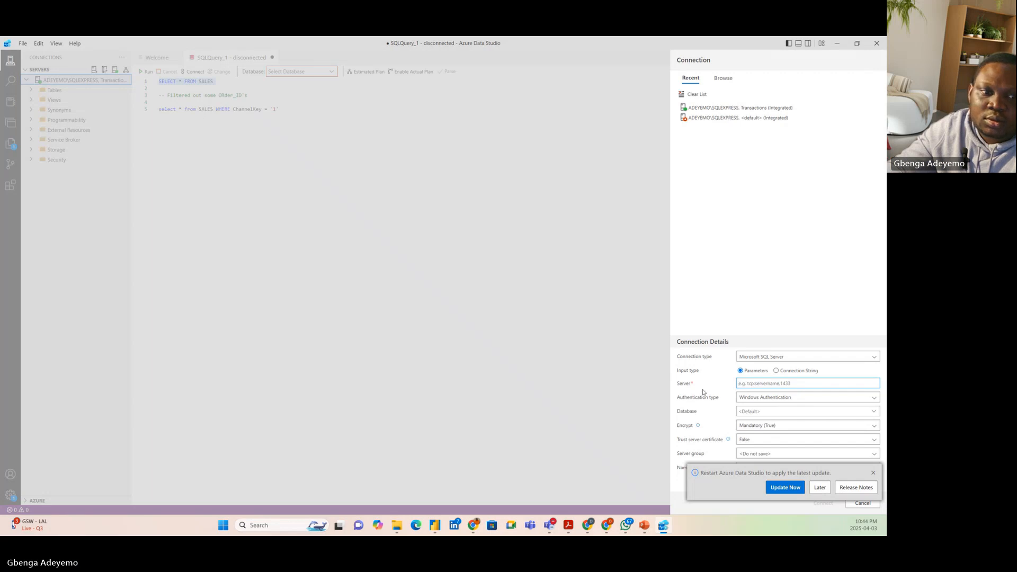
{"action": "left_click", "coordinate": [873, 472]}
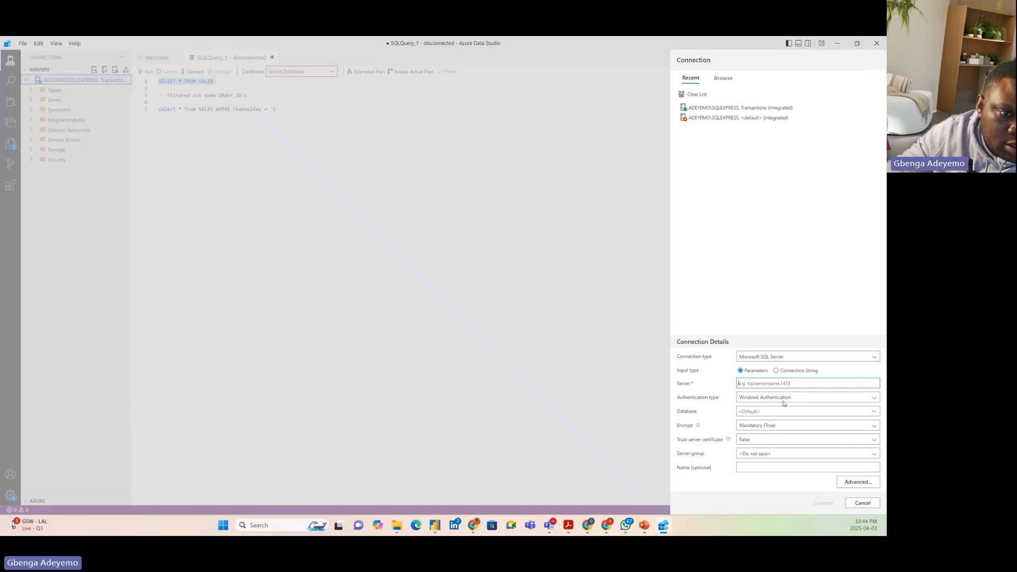
Connect the query to the local SQLEXPRESS server with Trust server certificate set to True
{"action": "type", "text": "s"}
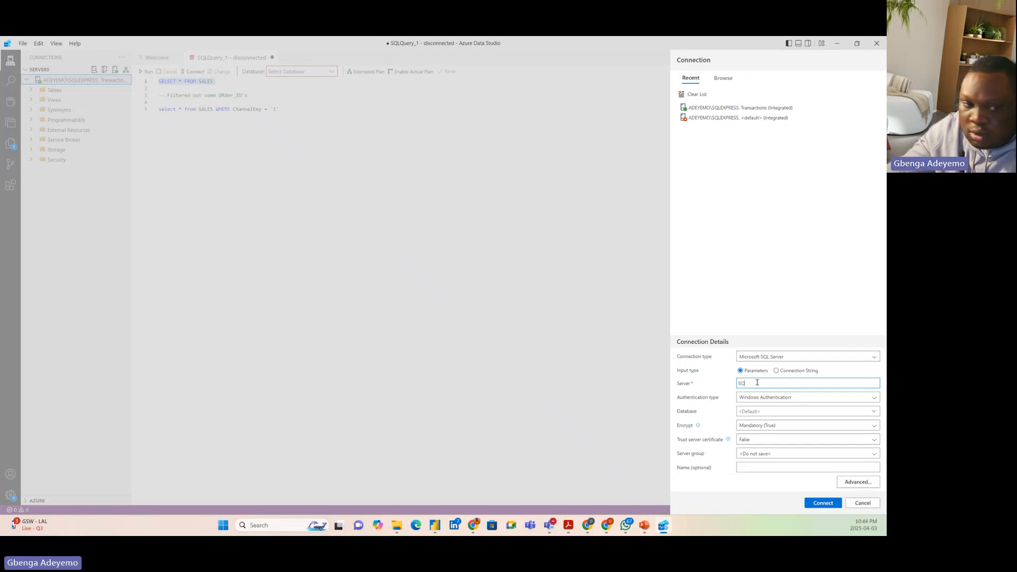
{"action": "type", "text": "Q"}
{"action": "key", "text": "BackSpace"}
{"action": "key", "text": "BackSpace"}
{"action": "type", "text": "ADE"}
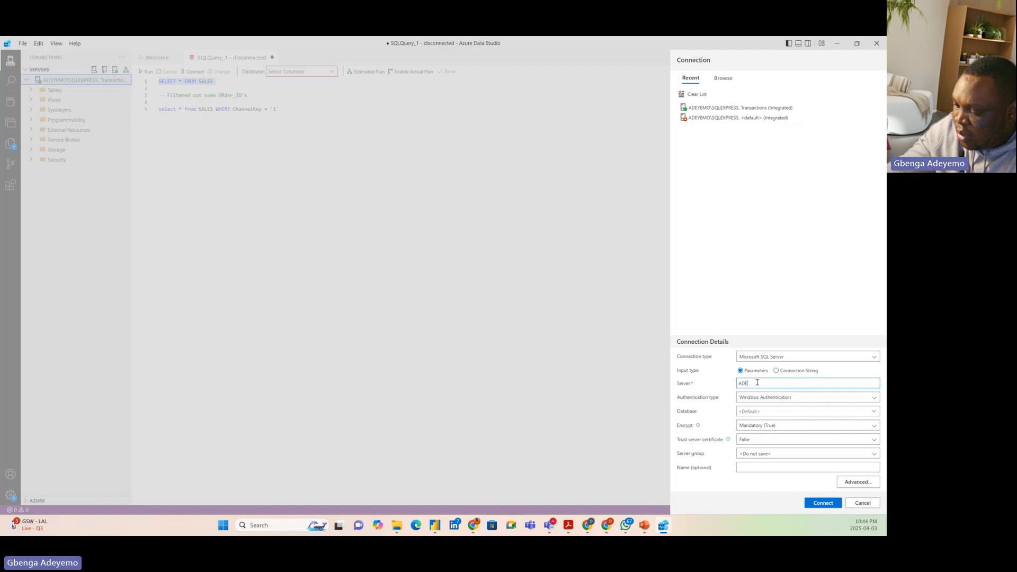
{"action": "type", "text": "YEMO"}
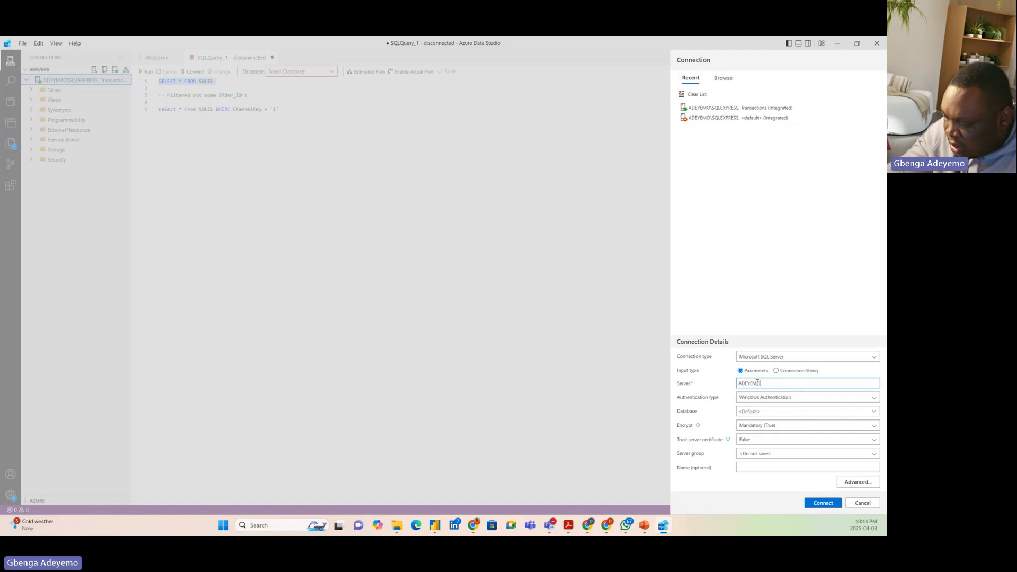
{"action": "type", "text": "\\SQLEXPRESS"}
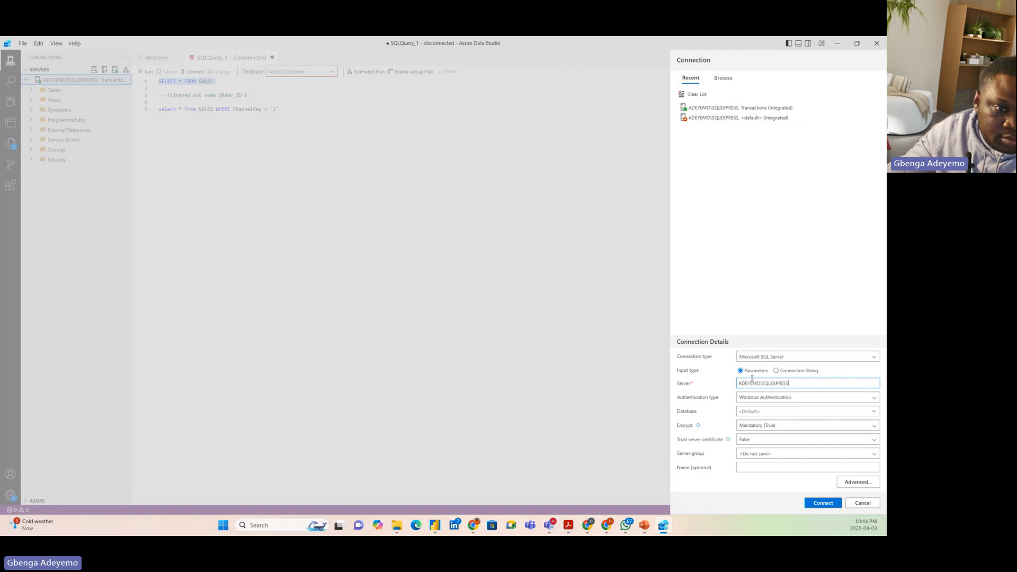
{"action": "left_click", "coordinate": [759, 440]}
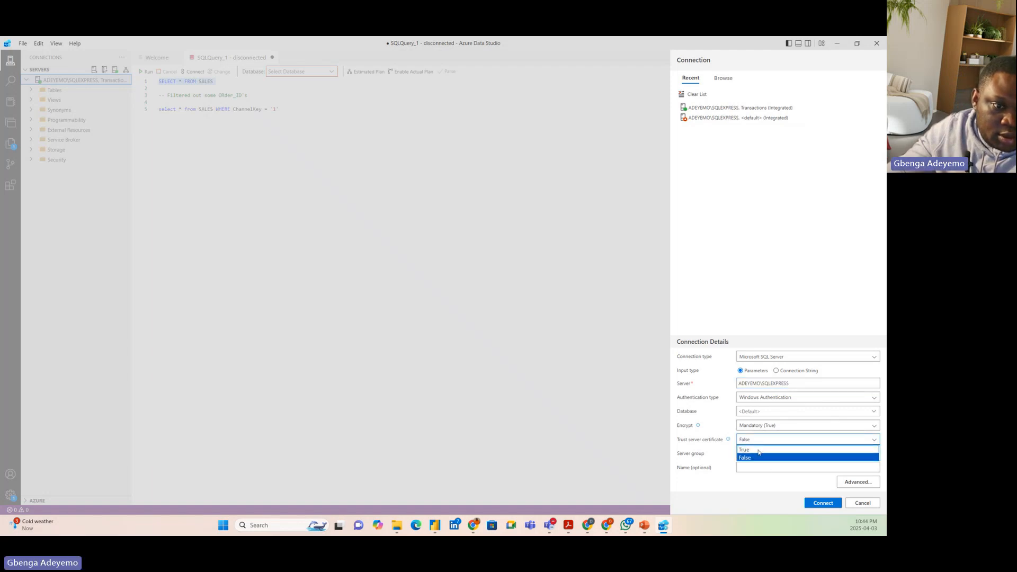
{"action": "left_click", "coordinate": [759, 450]}
{"action": "left_click", "coordinate": [824, 503]}
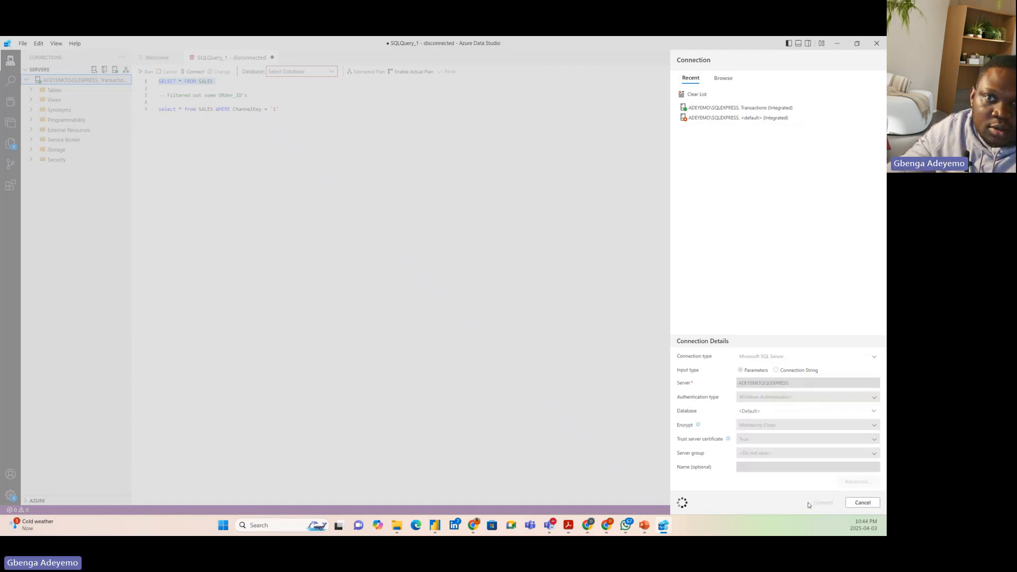
Set the query's database to Transactions and run the SELECT * FROM SALES statement
{"action": "left_click", "coordinate": [336, 71]}
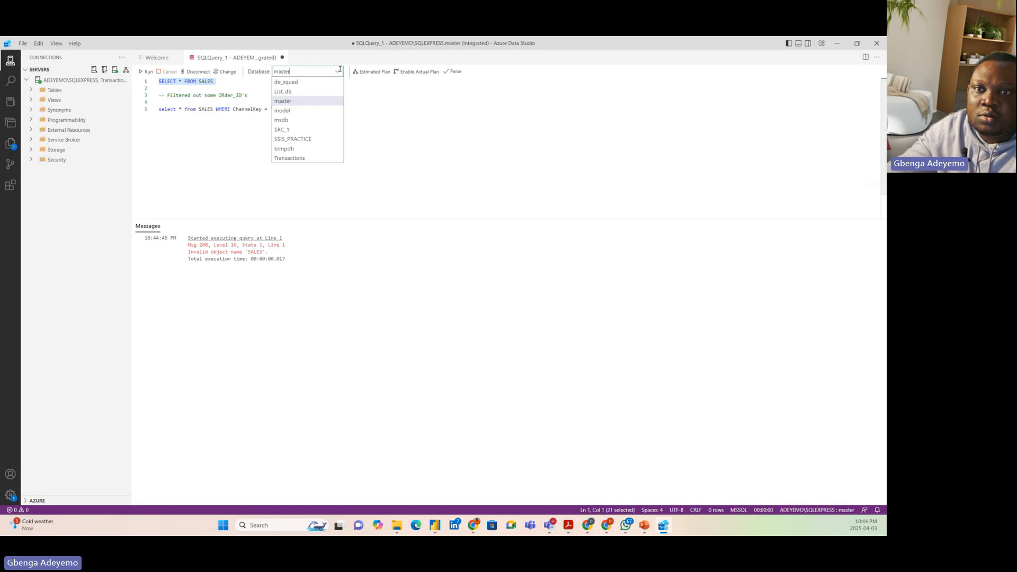
{"action": "left_click", "coordinate": [301, 158]}
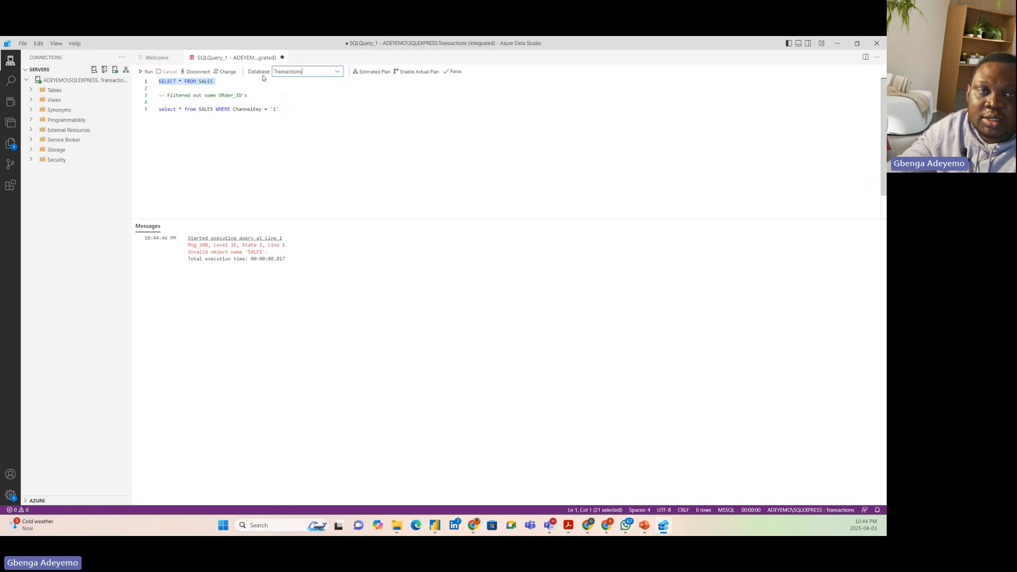
{"action": "left_click", "coordinate": [145, 72]}
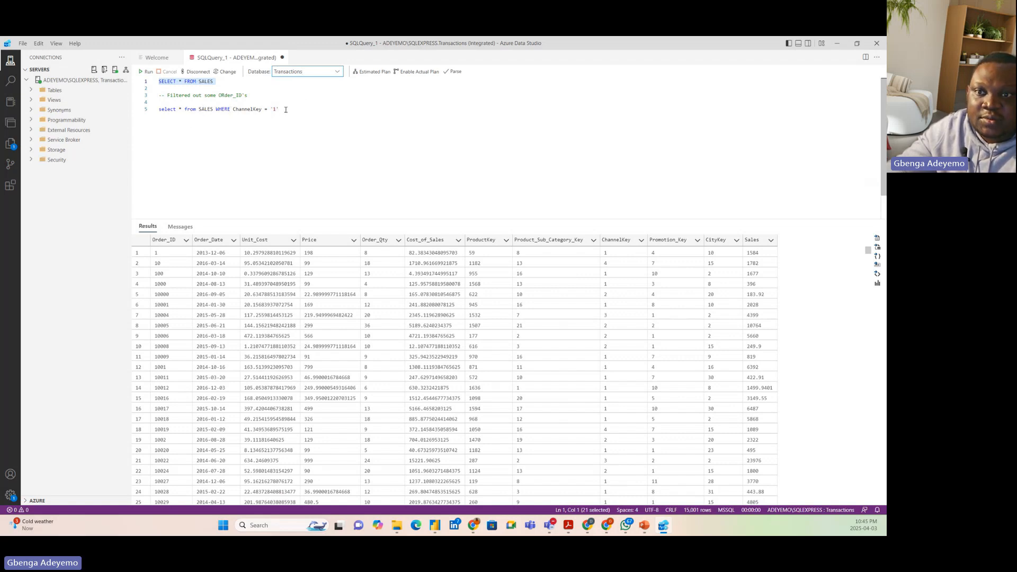
Run only the select * from SALES WHERE ChannelKey = '1' statement and look through the returned rows
{"action": "left_click_drag", "start_coordinate": [286, 110], "coordinate": [148, 110]}
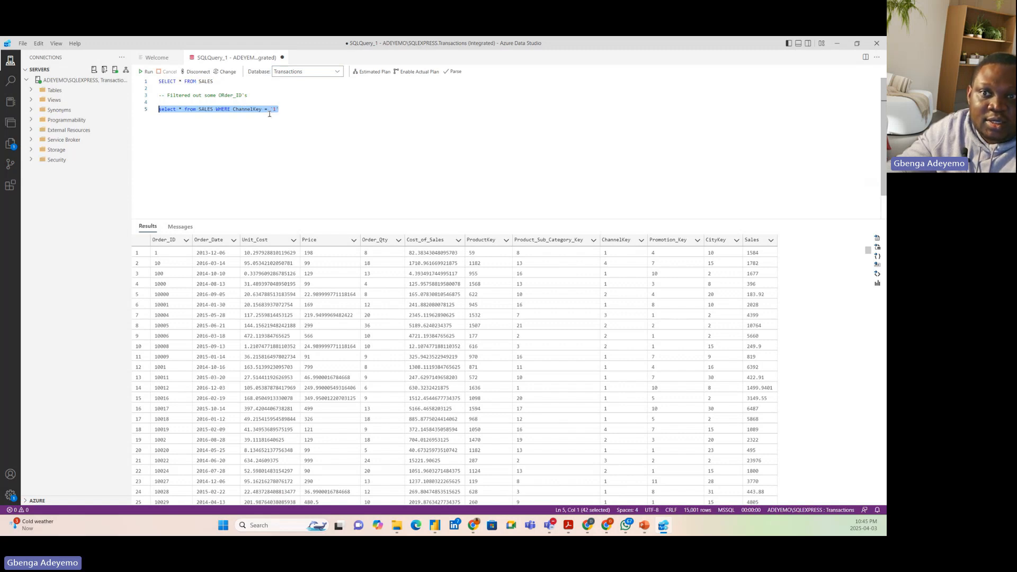
{"action": "left_click", "coordinate": [144, 72]}
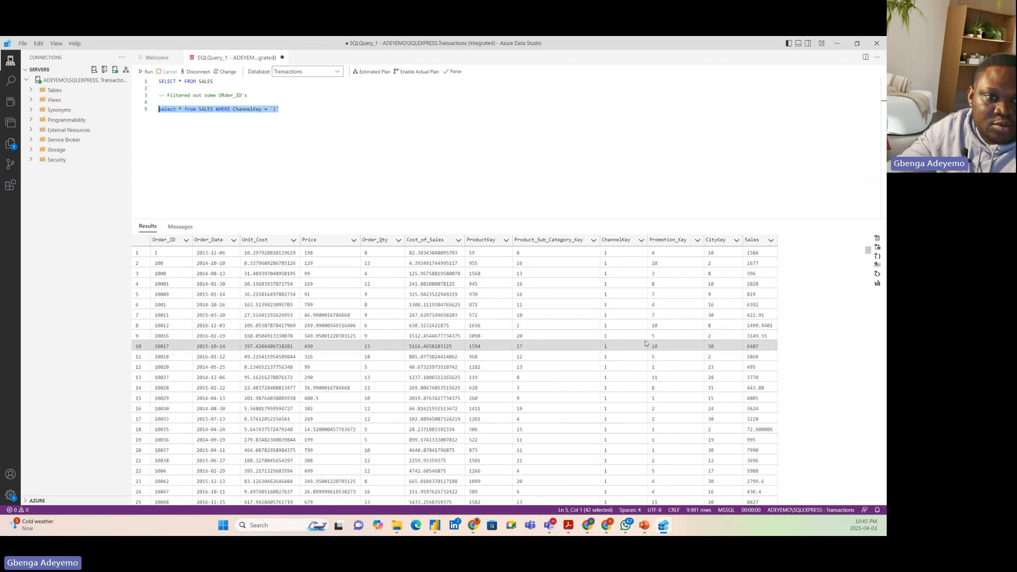
{"action": "scroll", "coordinate": [588, 297], "scroll_direction": "down", "scroll_amount": 8}
{"action": "scroll", "coordinate": [585, 262], "scroll_direction": "up", "scroll_amount": 3}
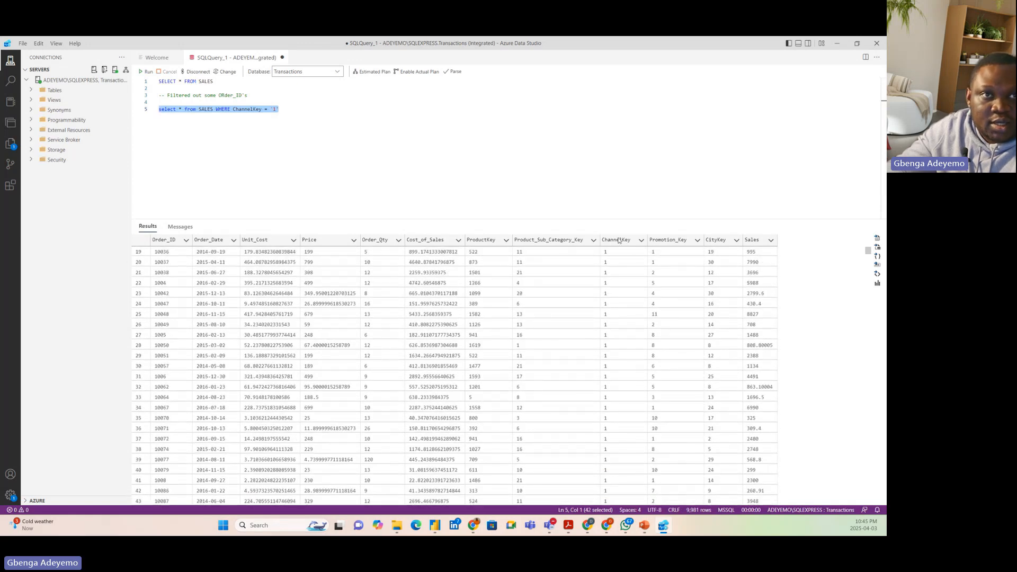
{"action": "left_click", "coordinate": [281, 108]}
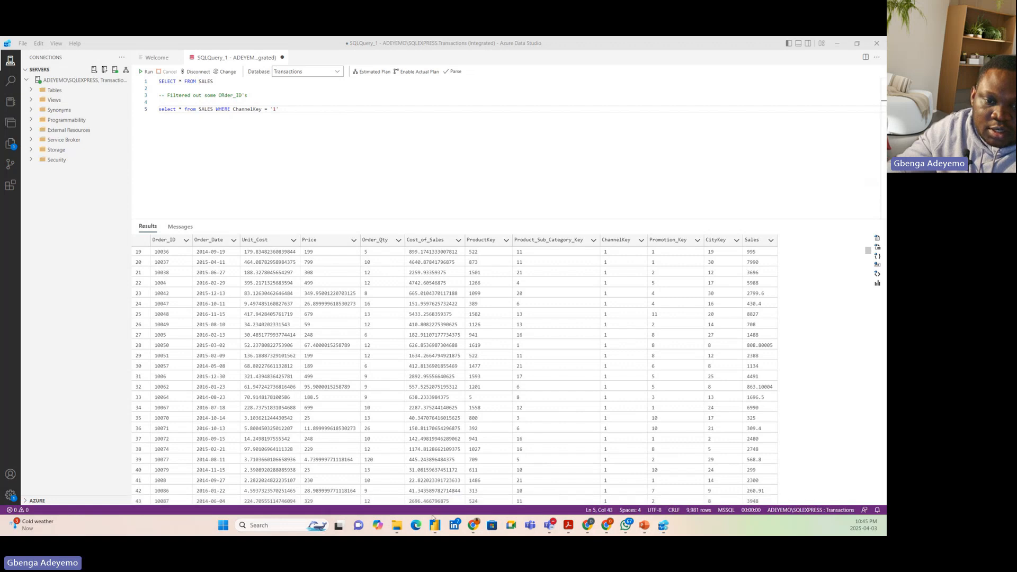
Switch to Power Query Editor and view the native query behind the Filtered Rows step, closing it after reading
{"action": "mouse_move", "coordinate": [435, 525]}
{"action": "left_click", "coordinate": [480, 465]}
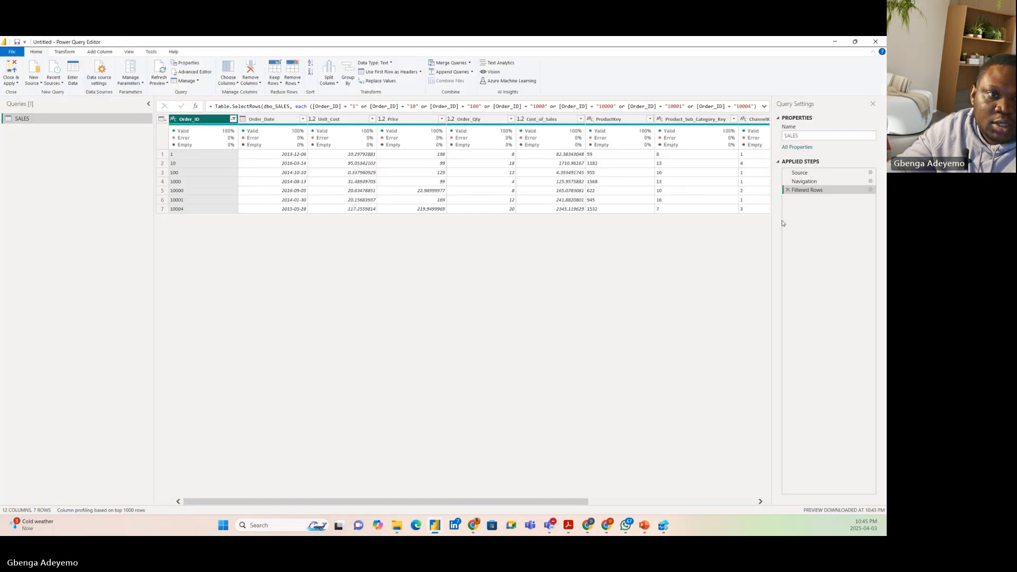
{"action": "right_click", "coordinate": [811, 189]}
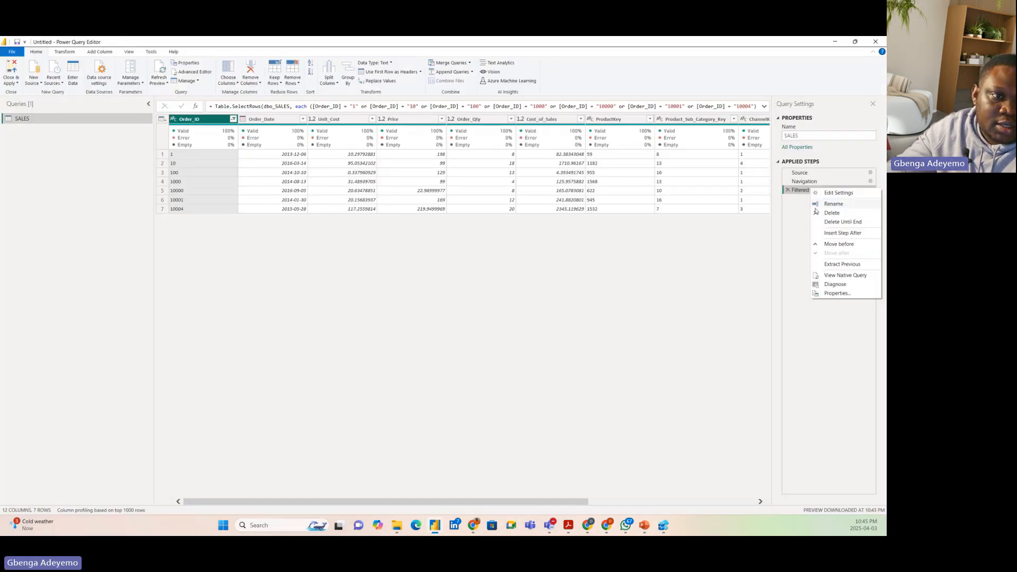
{"action": "left_click", "coordinate": [839, 277]}
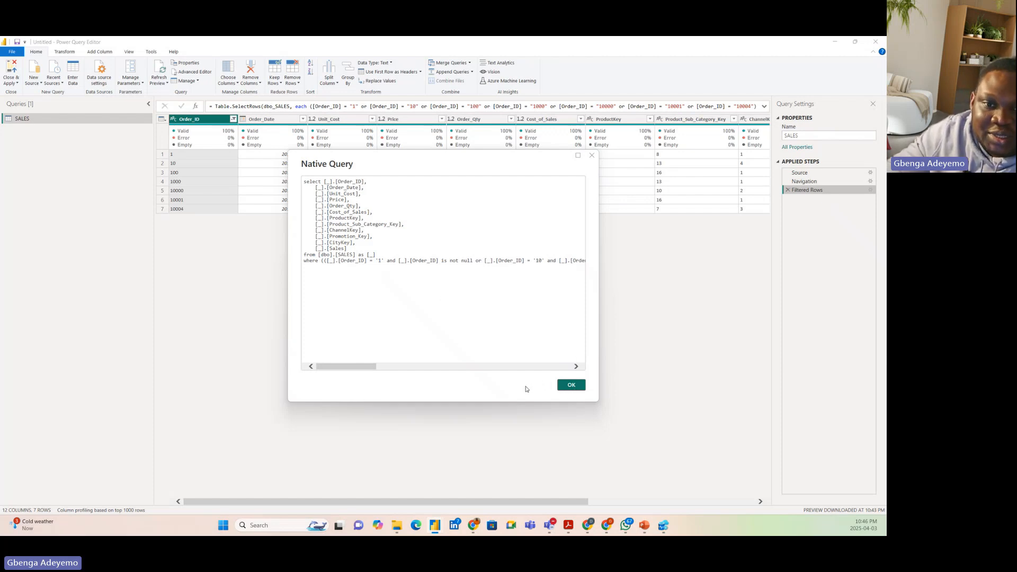
{"action": "left_click", "coordinate": [572, 385]}
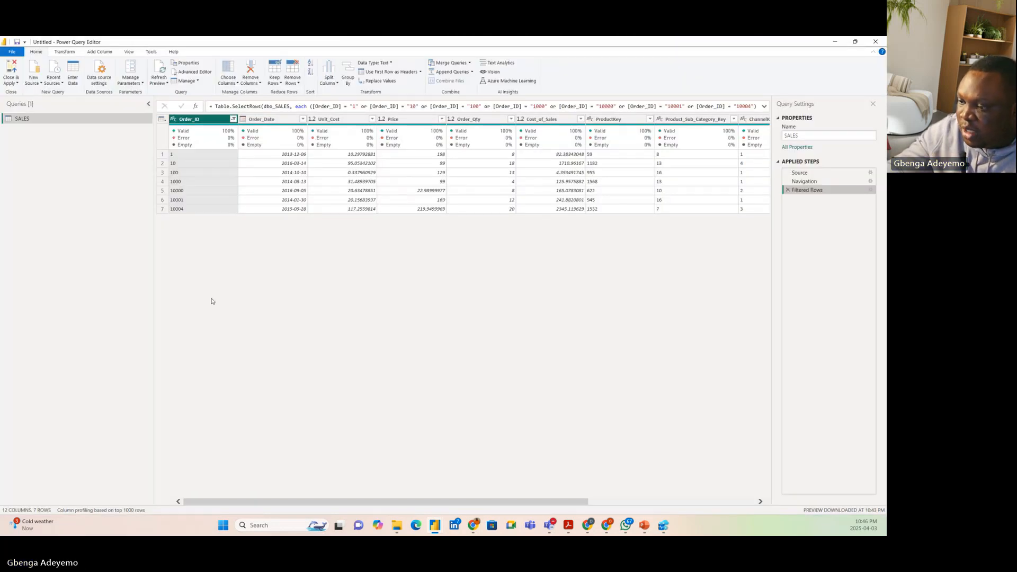
Choose the SALES columns to keep, excluding Promotion_Key, Product_Sub_Category_Key and Cost_of_Sales
{"action": "left_click", "coordinate": [237, 83]}
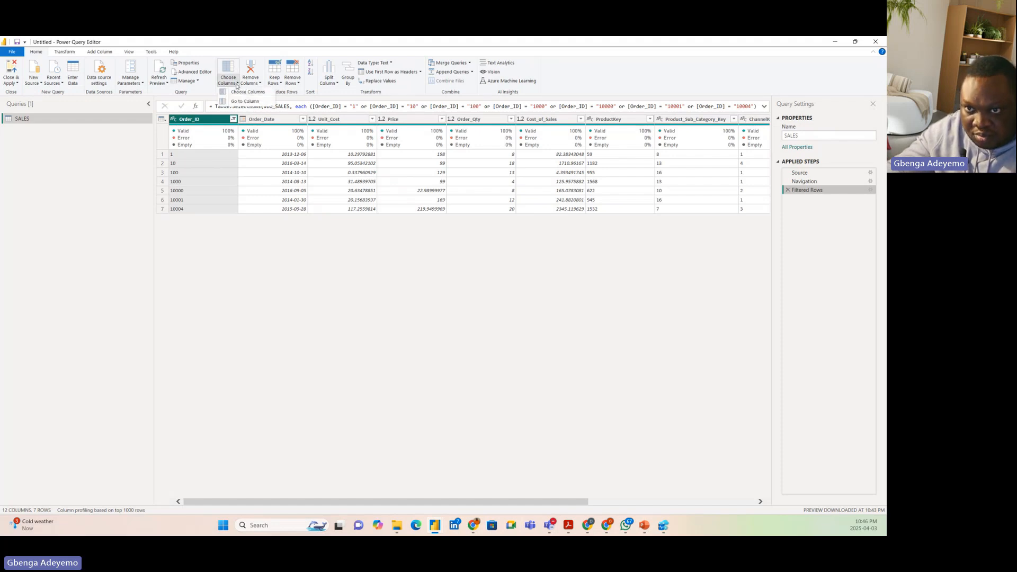
{"action": "left_click", "coordinate": [247, 92]}
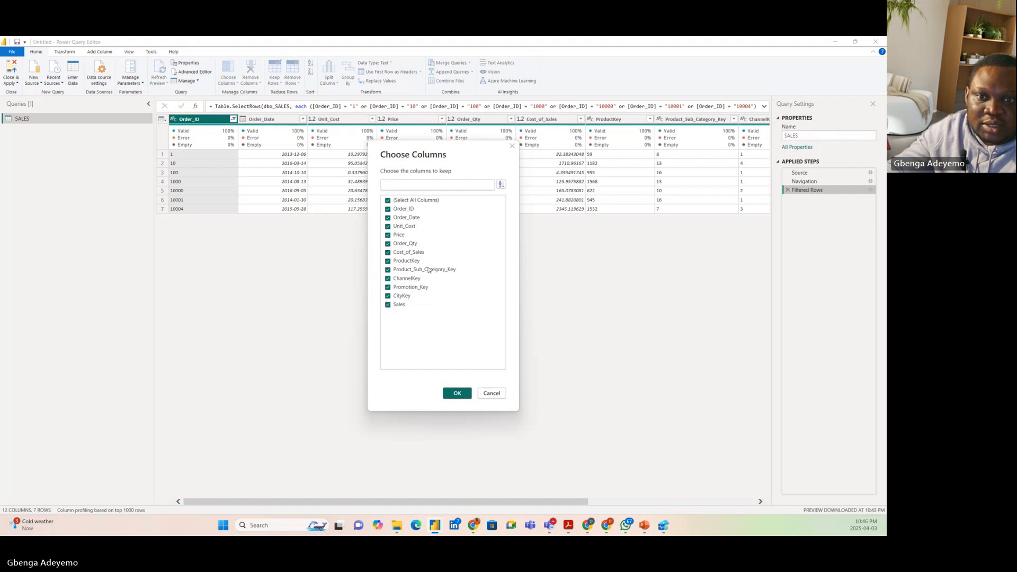
{"action": "left_click", "coordinate": [400, 287]}
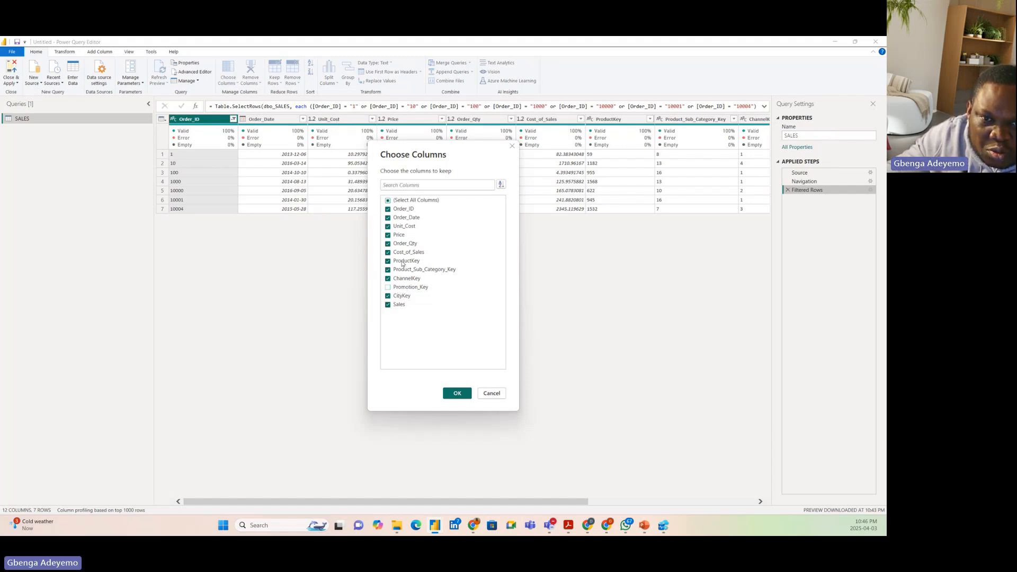
{"action": "left_click", "coordinate": [403, 269]}
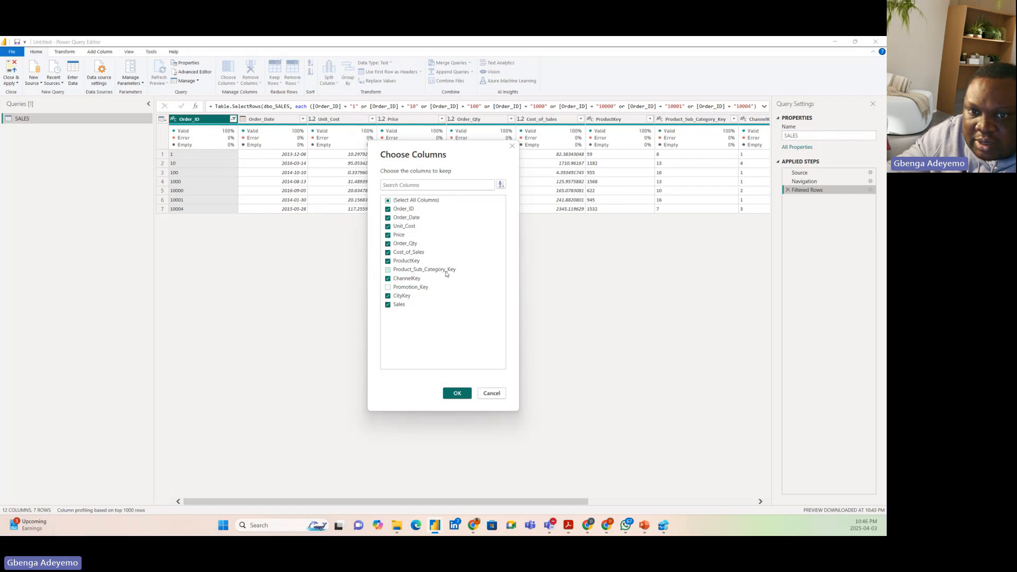
{"action": "left_click", "coordinate": [402, 253]}
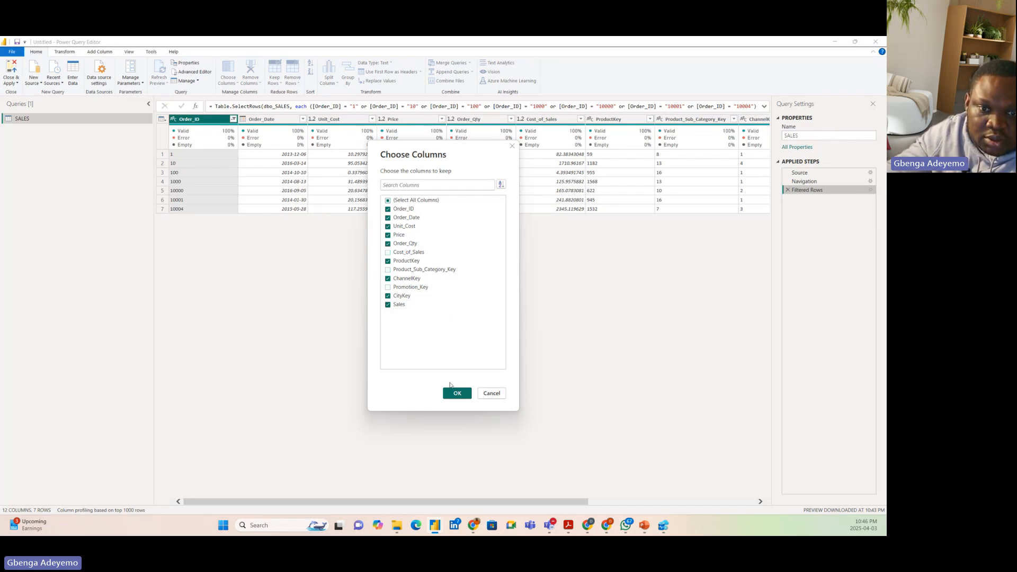
{"action": "left_click", "coordinate": [457, 393]}
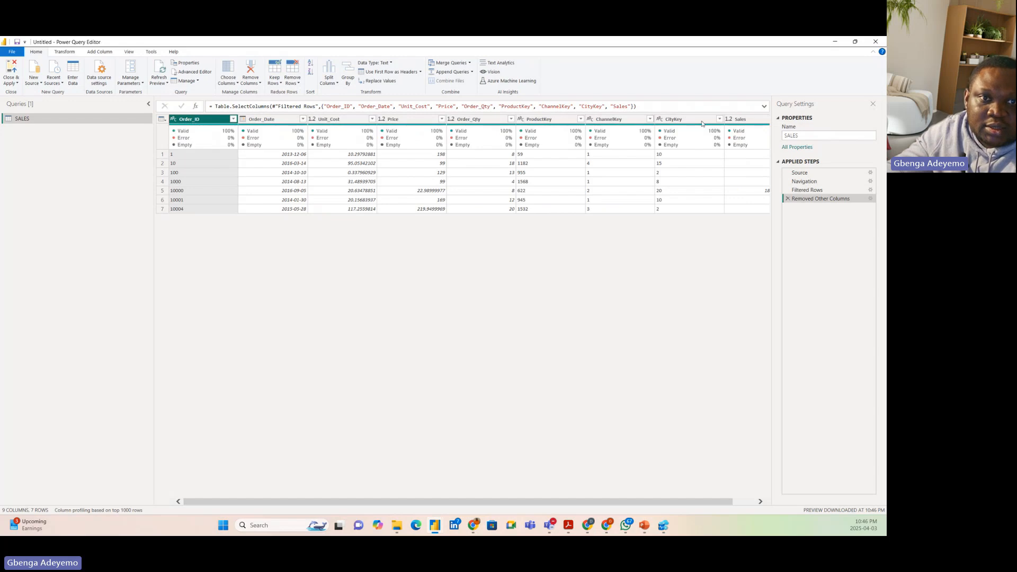
Compare the formulas of the Filtered Rows and Removed Other Columns steps and look across the remaining columns
{"action": "left_click", "coordinate": [645, 106]}
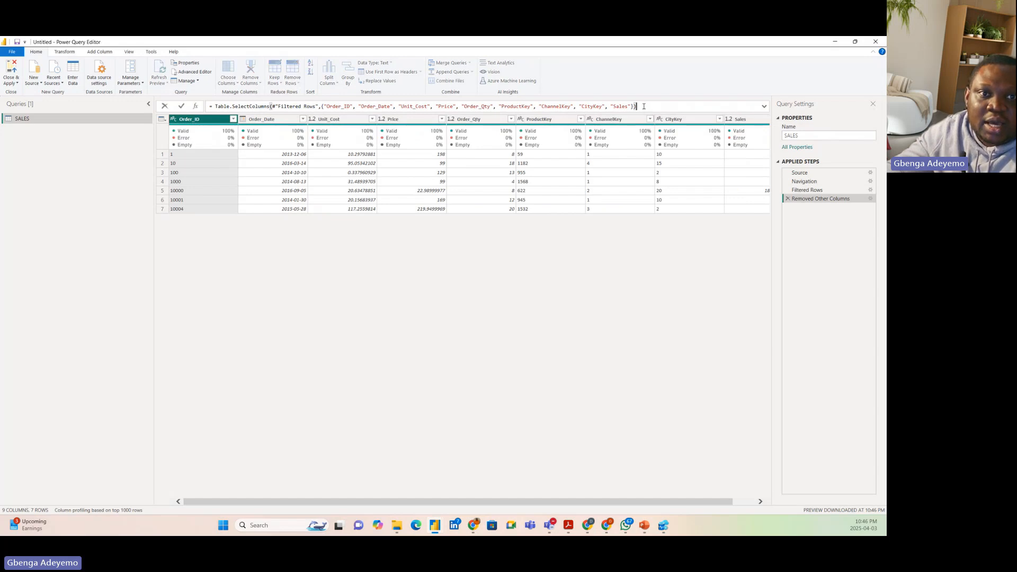
{"action": "left_click", "coordinate": [815, 191]}
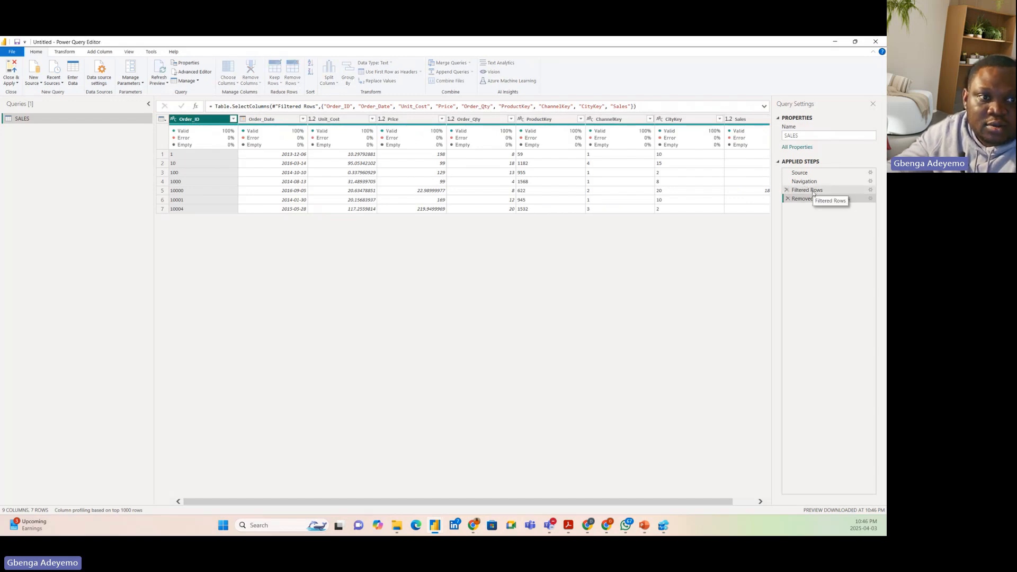
{"action": "left_click", "coordinate": [726, 107]}
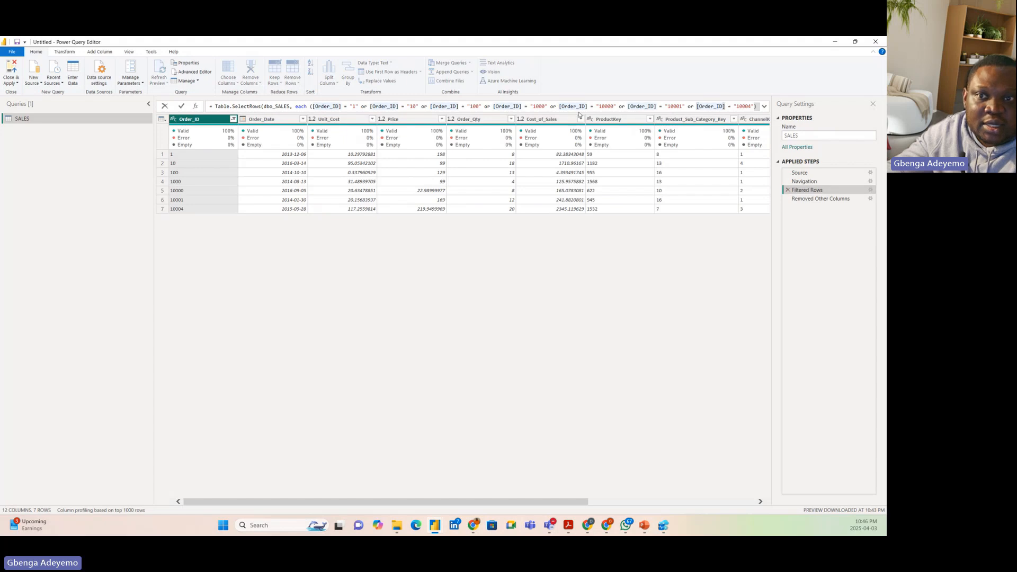
{"action": "left_click", "coordinate": [819, 202]}
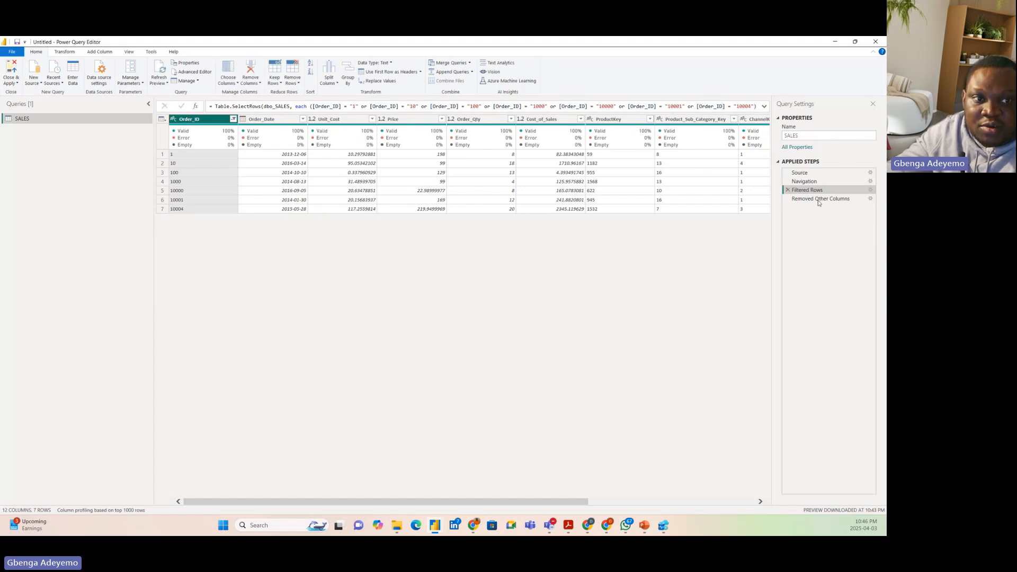
{"action": "left_click", "coordinate": [819, 201]}
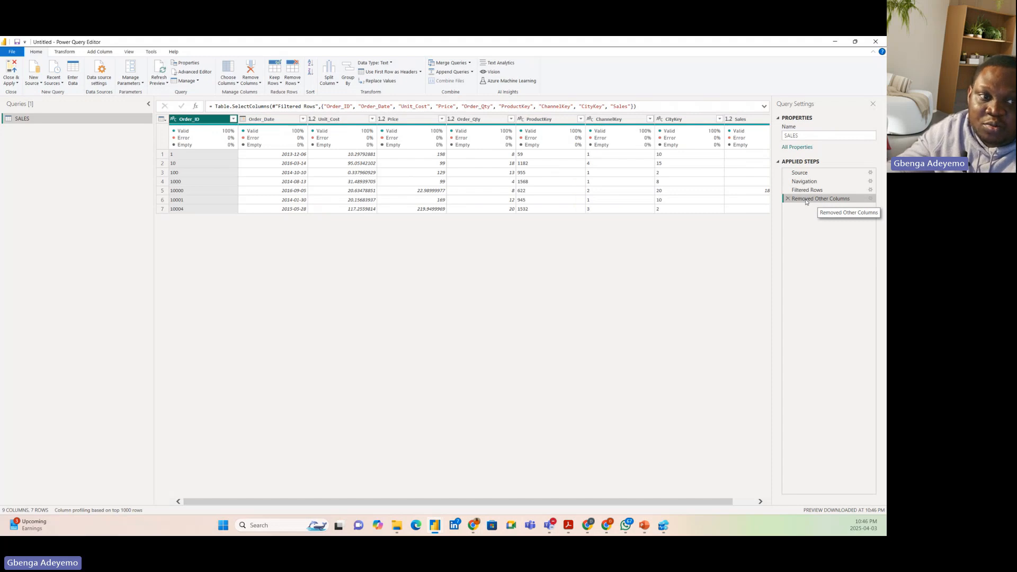
{"action": "left_click_drag", "start_coordinate": [568, 500], "coordinate": [674, 493]}
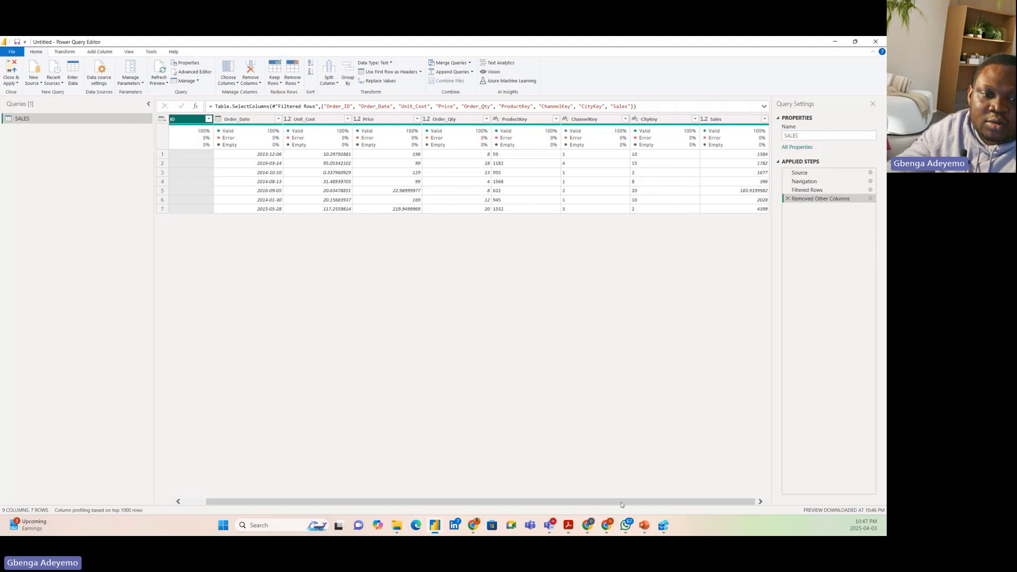
{"action": "left_click_drag", "start_coordinate": [622, 506], "coordinate": [527, 501]}
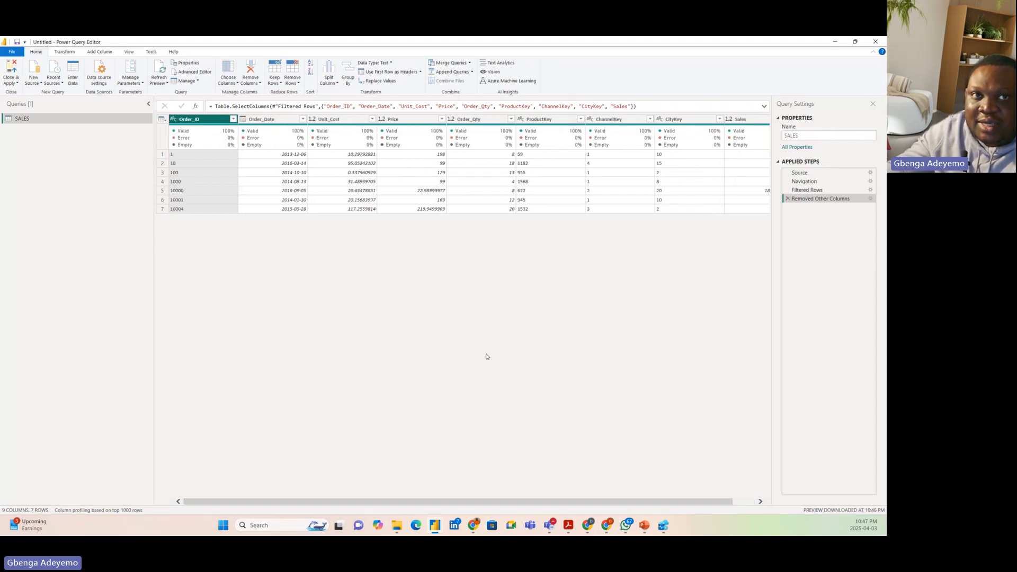
Switch to Azure Data Studio and add a query below the existing ones selecting Order_ID, Order_Date and Unit_Cost from SALES
{"action": "left_click", "coordinate": [664, 525]}
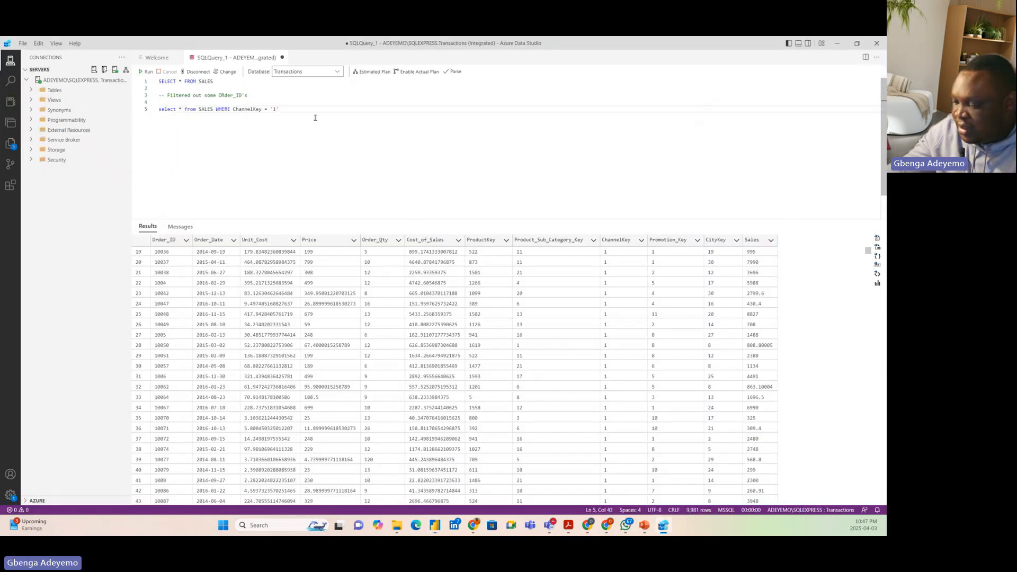
{"action": "key", "text": "Return"}
{"action": "key", "text": "Return"}
{"action": "type", "text": "select"}
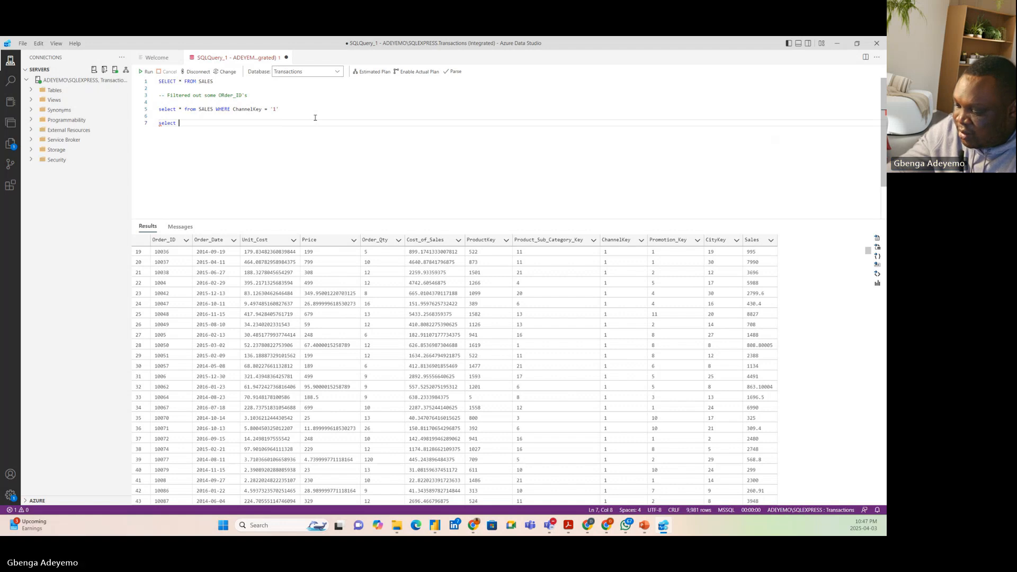
{"action": "type", "text": " Order"}
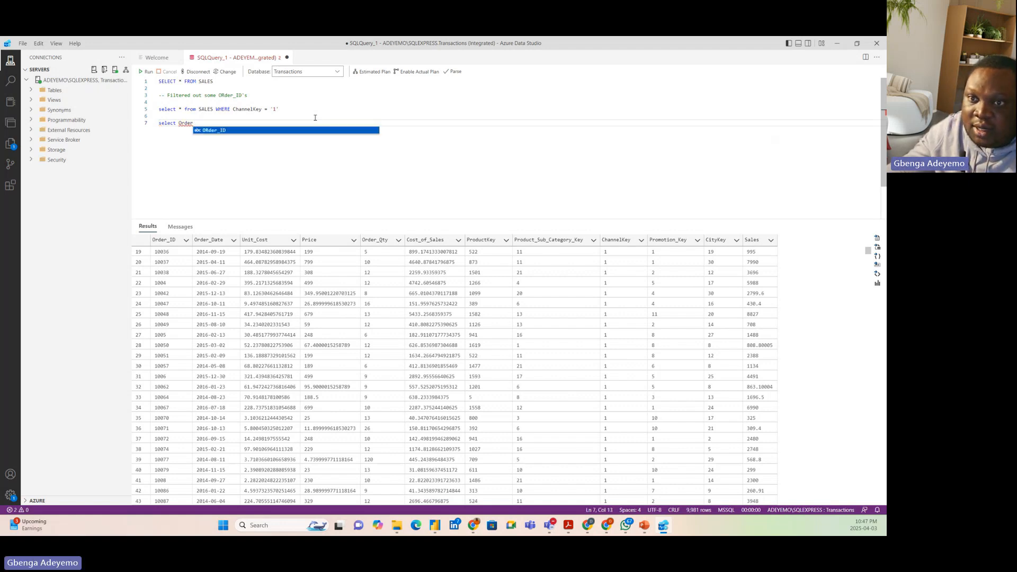
{"action": "key", "text": "Tab"}
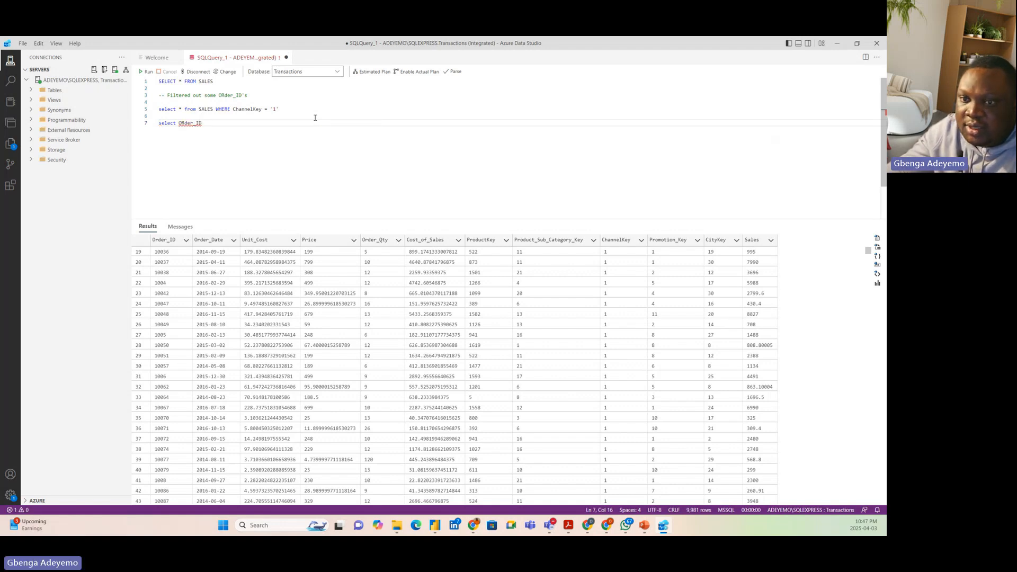
{"action": "type", "text": ", Order "}
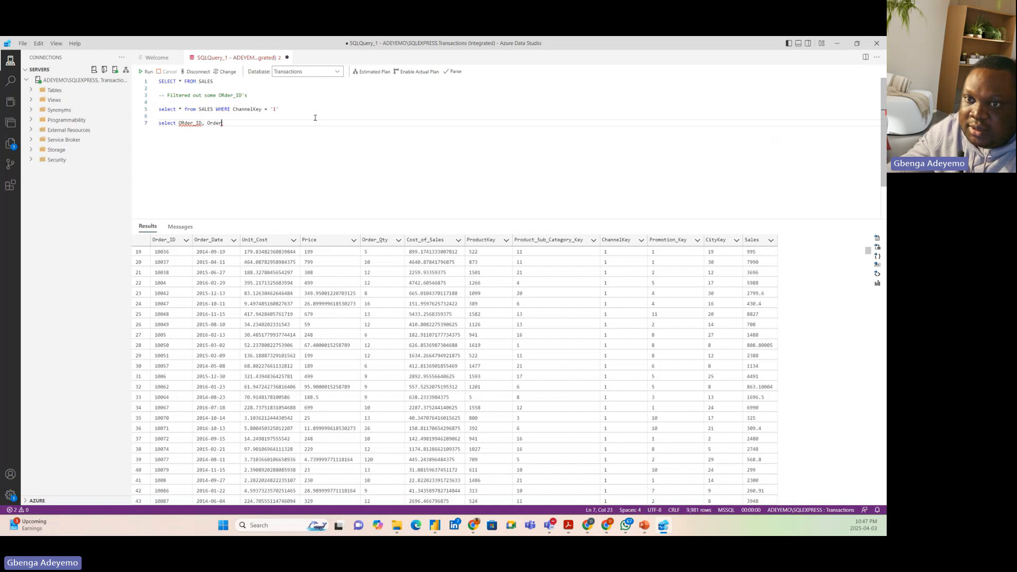
{"action": "type", "text": "_Date, "}
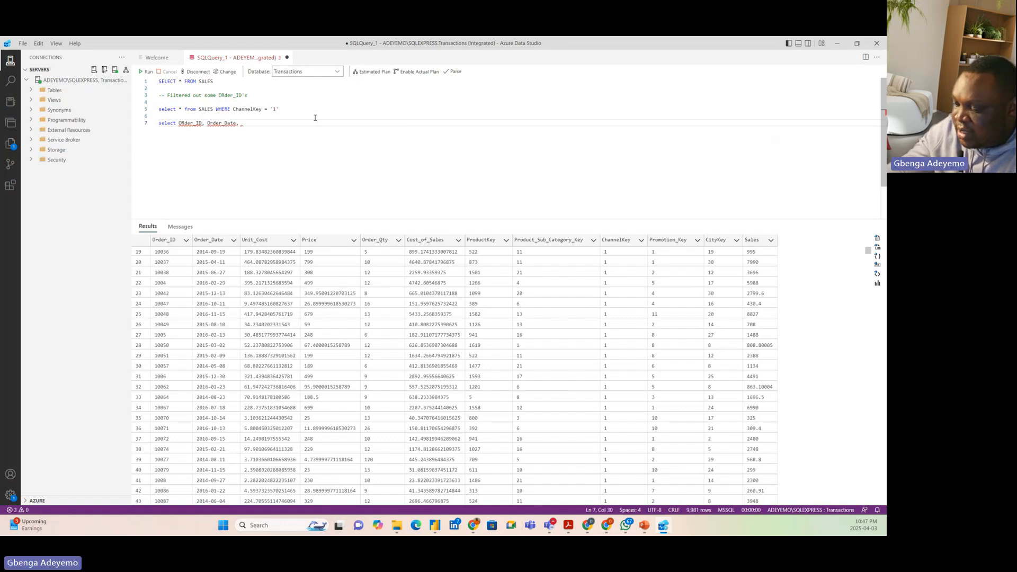
{"action": "type", "text": "Unit_"}
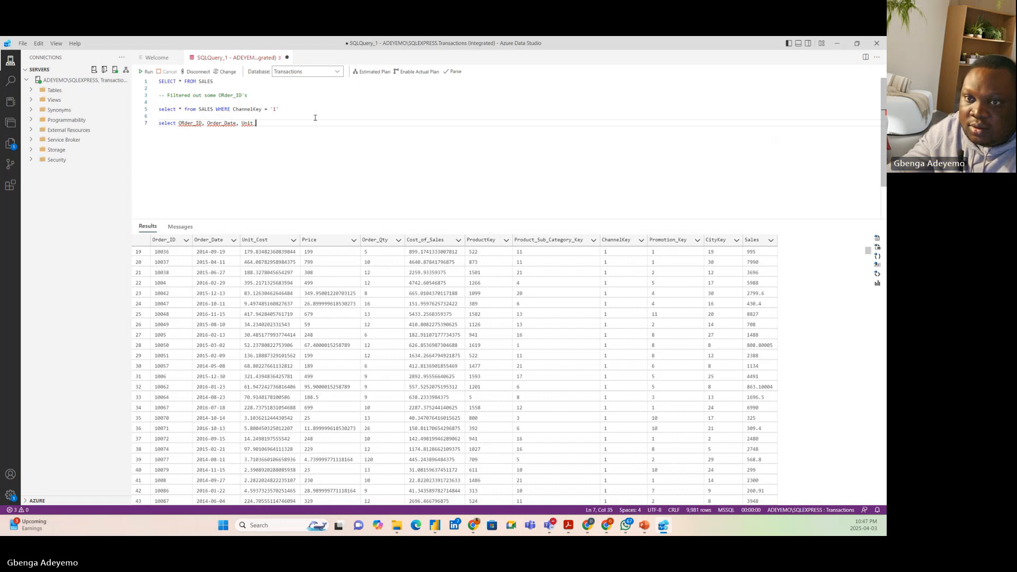
{"action": "type", "text": "Co"}
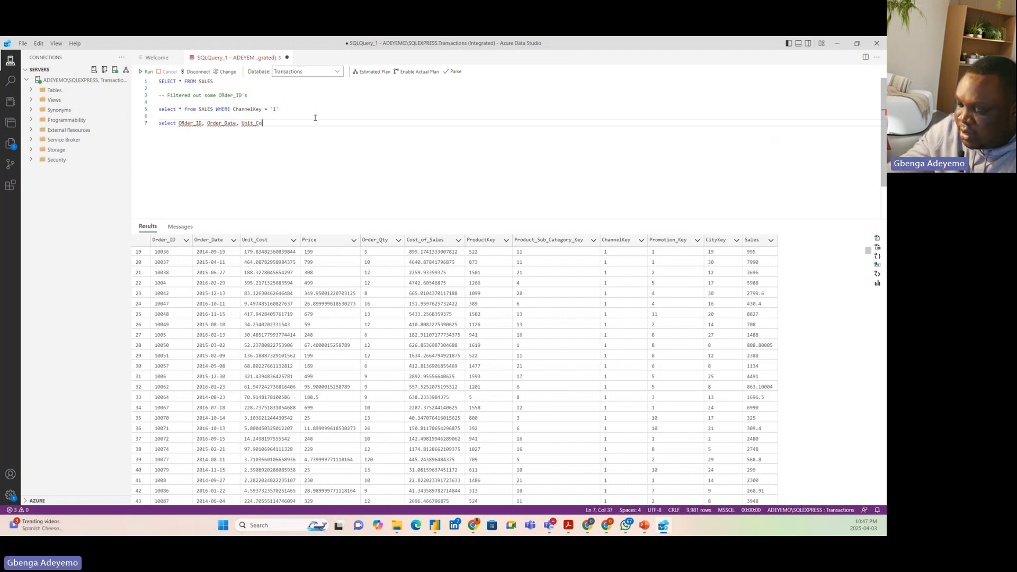
{"action": "type", "text": "st fro"}
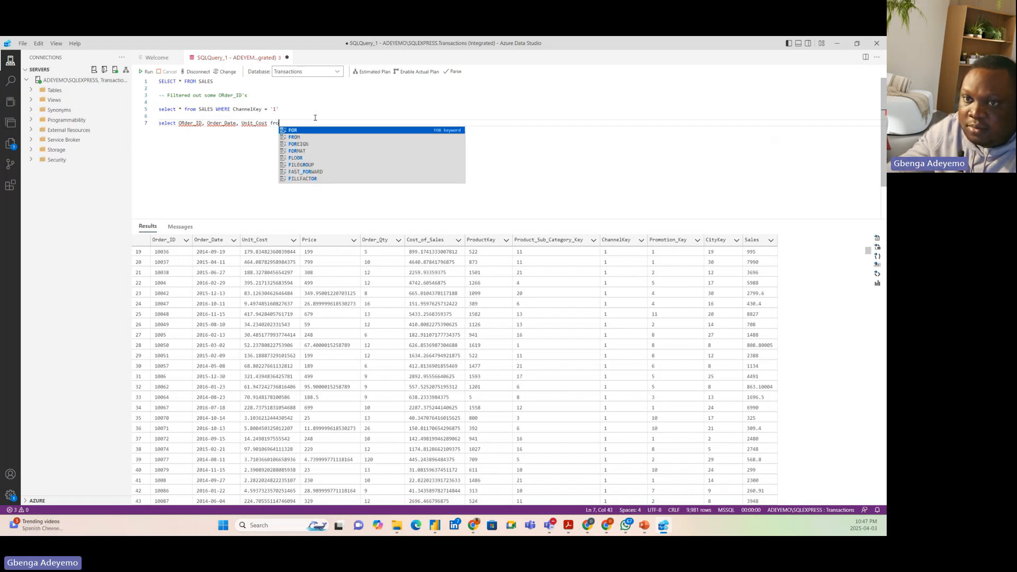
{"action": "type", "text": "m sa"}
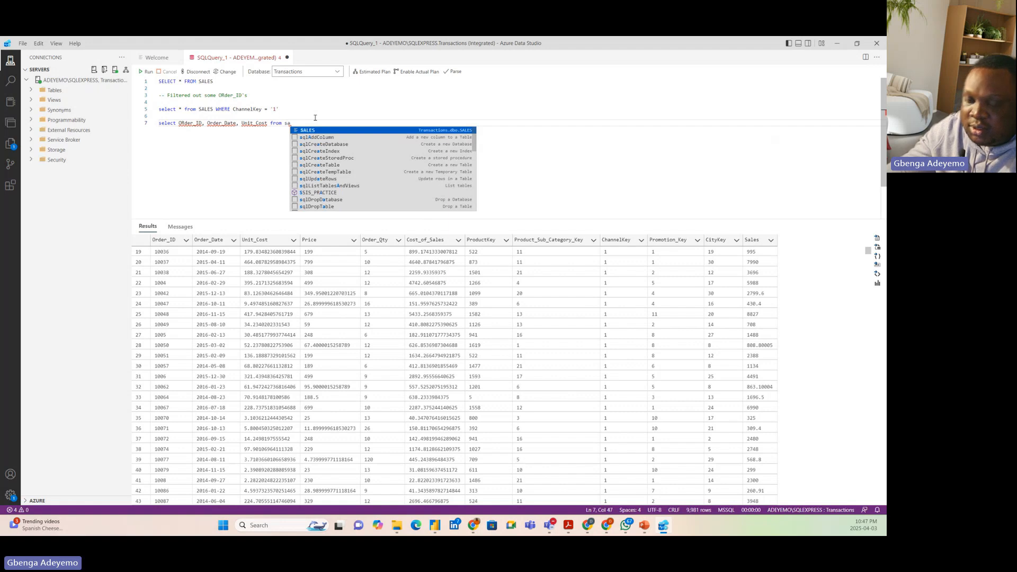
{"action": "key", "text": "Return"}
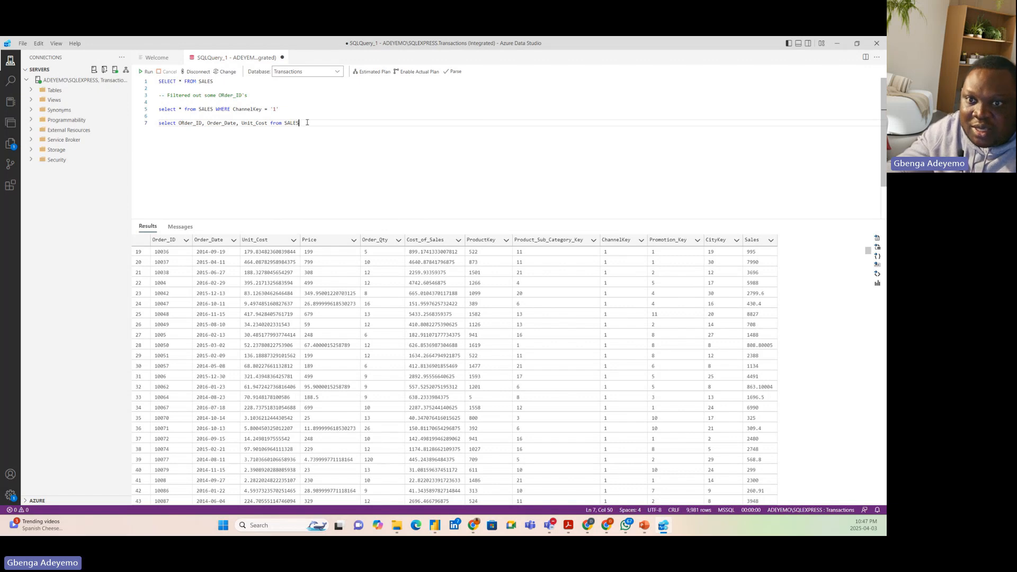
Run only the three-column SALES statement and switch back to Power Query Editor
{"action": "left_click_drag", "start_coordinate": [307, 122], "coordinate": [158, 123]}
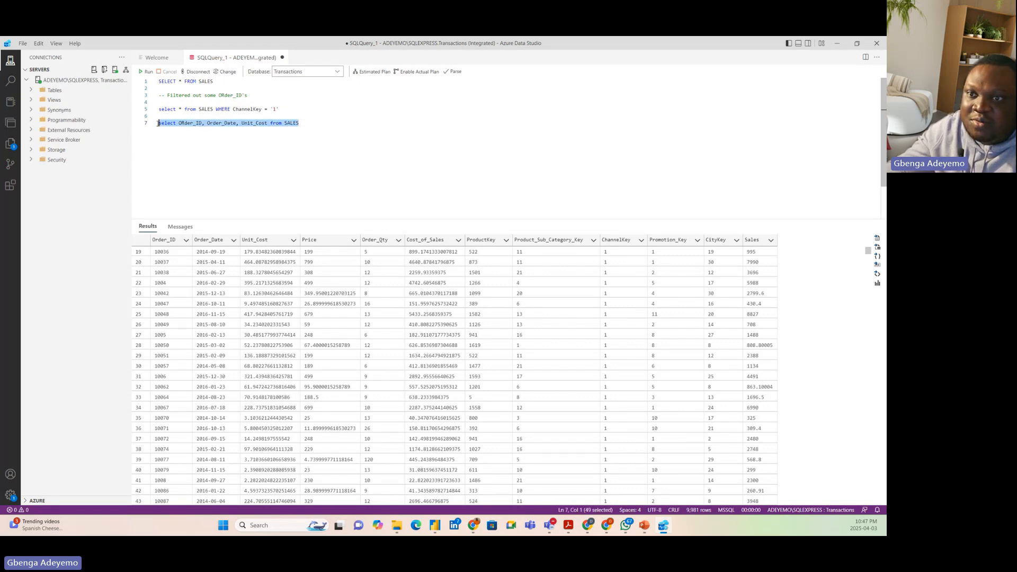
{"action": "left_click", "coordinate": [146, 72]}
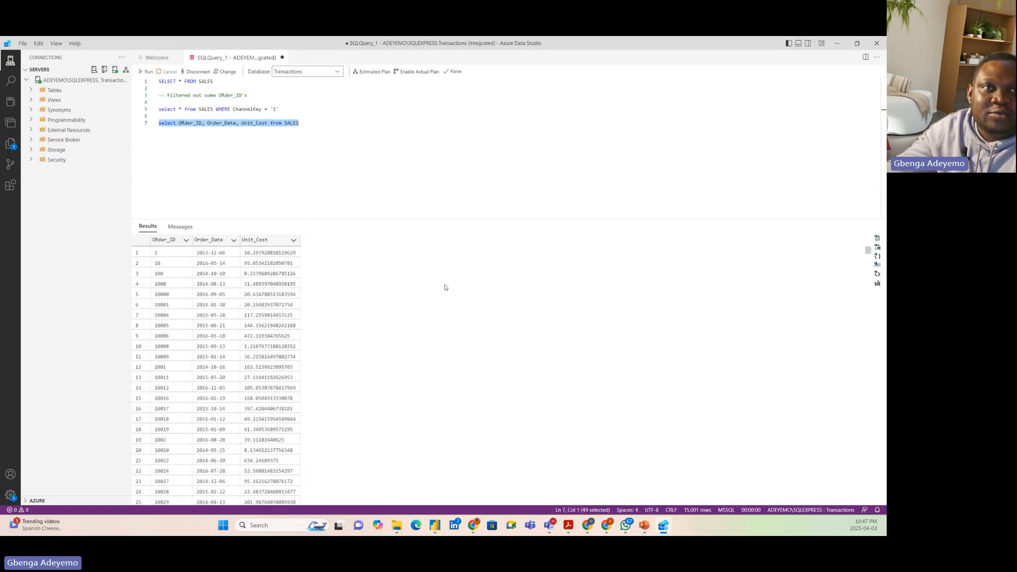
{"action": "left_click", "coordinate": [664, 526]}
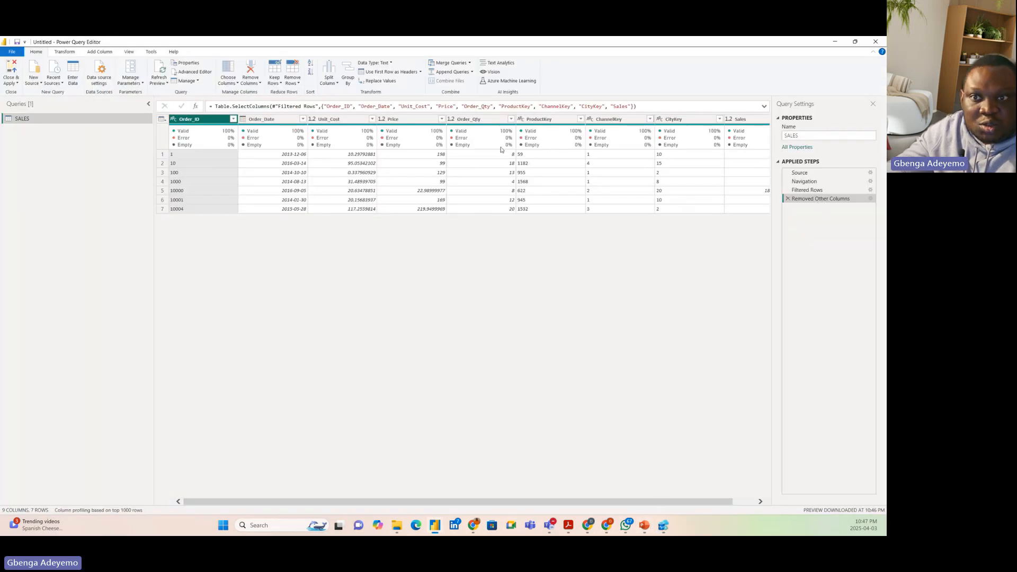
Switch to Azure Data Studio and add the comment "-- Choose Column in Power Query" directly above the three-column SALES query
{"action": "left_click", "coordinate": [664, 526]}
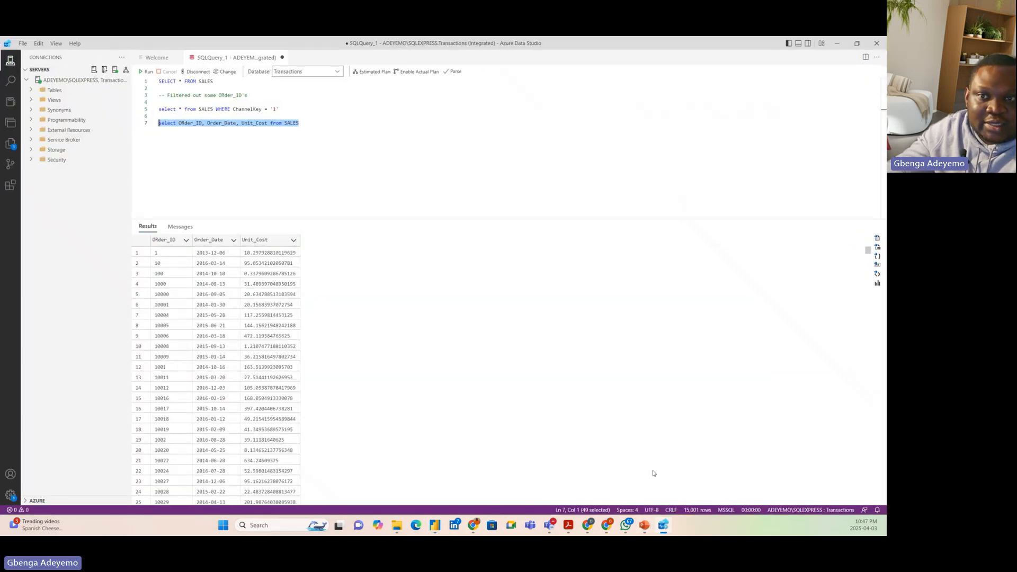
{"action": "left_click", "coordinate": [299, 123]}
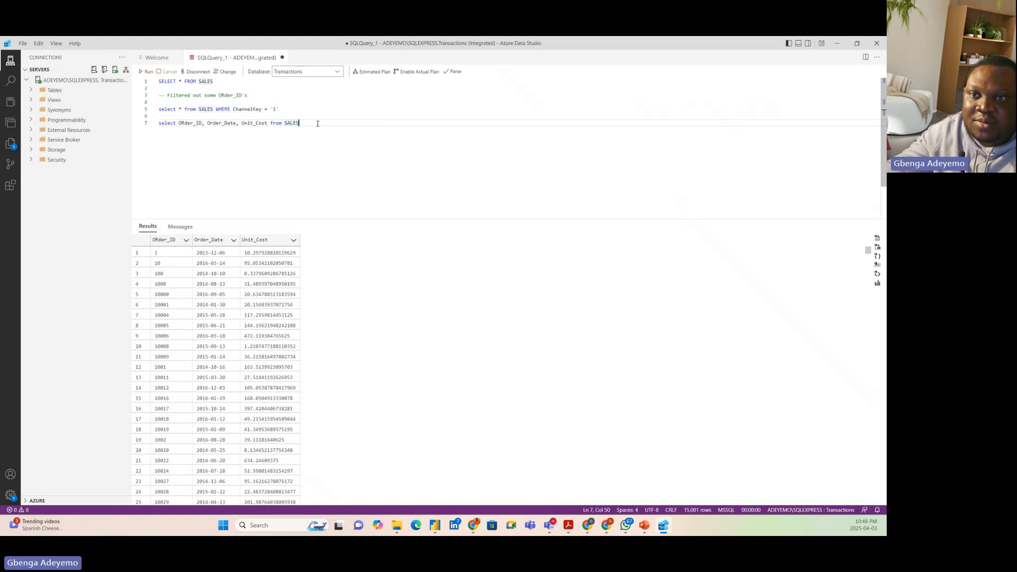
{"action": "left_click", "coordinate": [297, 104]}
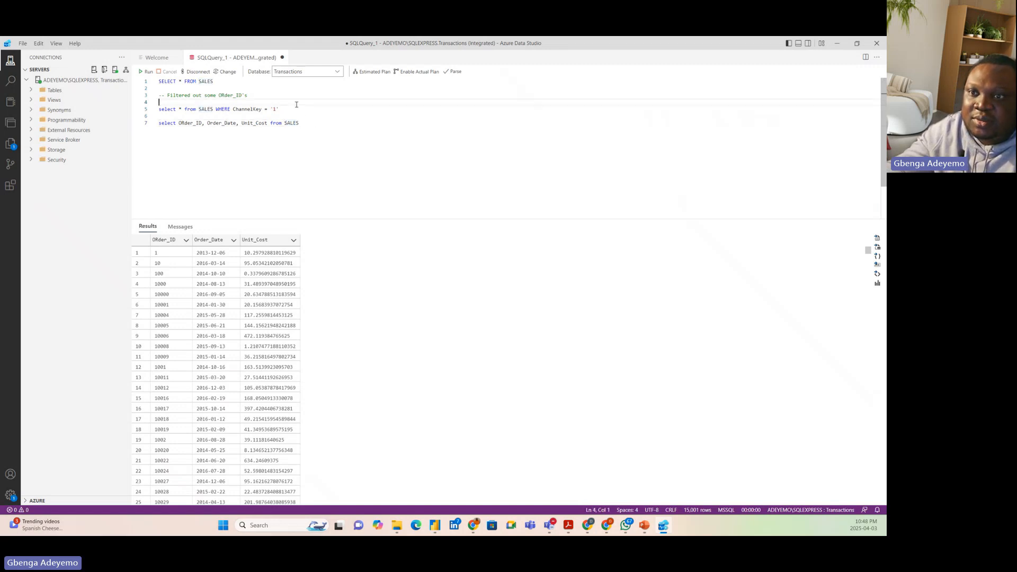
{"action": "left_click", "coordinate": [288, 116]}
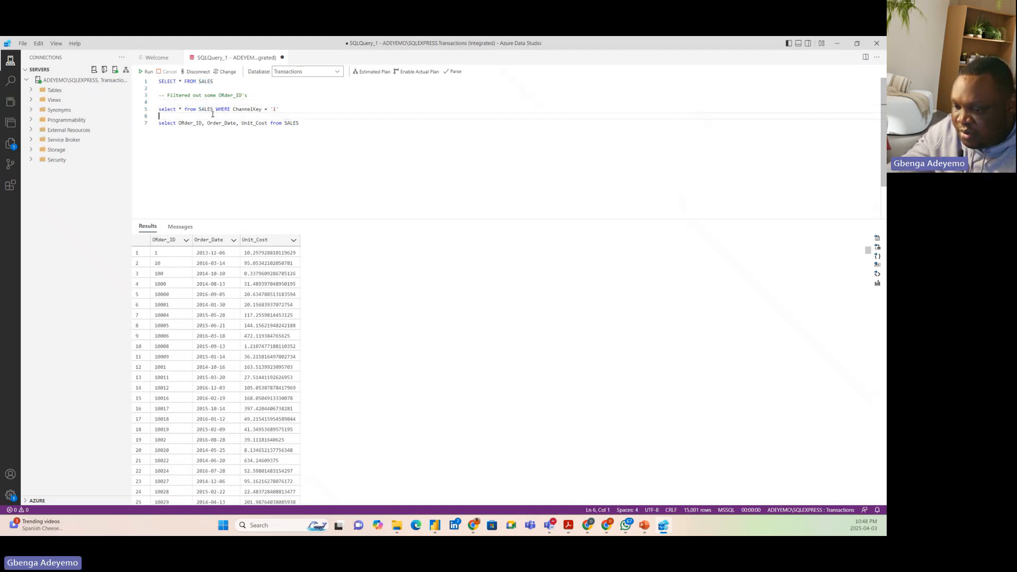
{"action": "type", "text": "-- "}
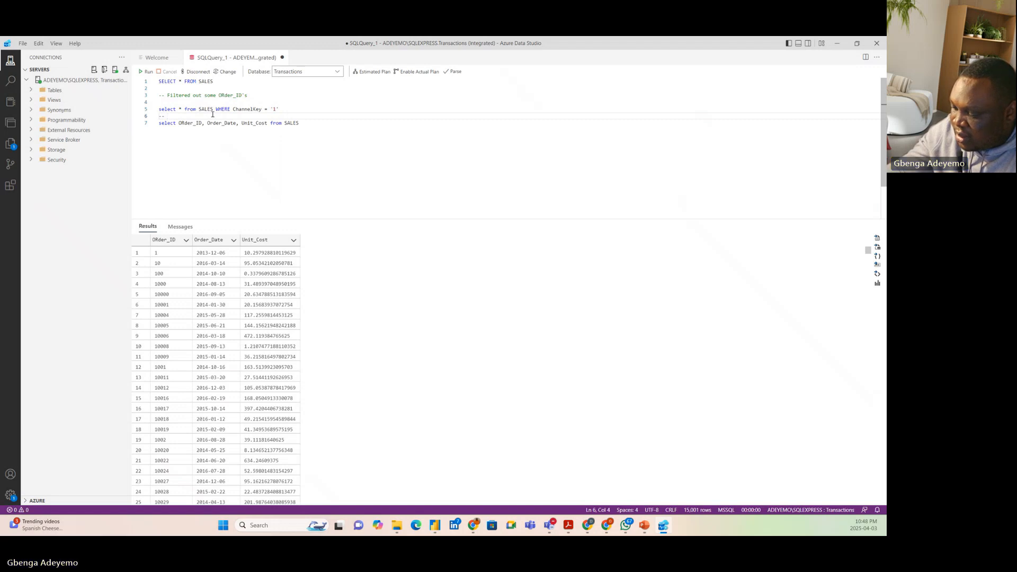
{"action": "type", "text": "Choos"}
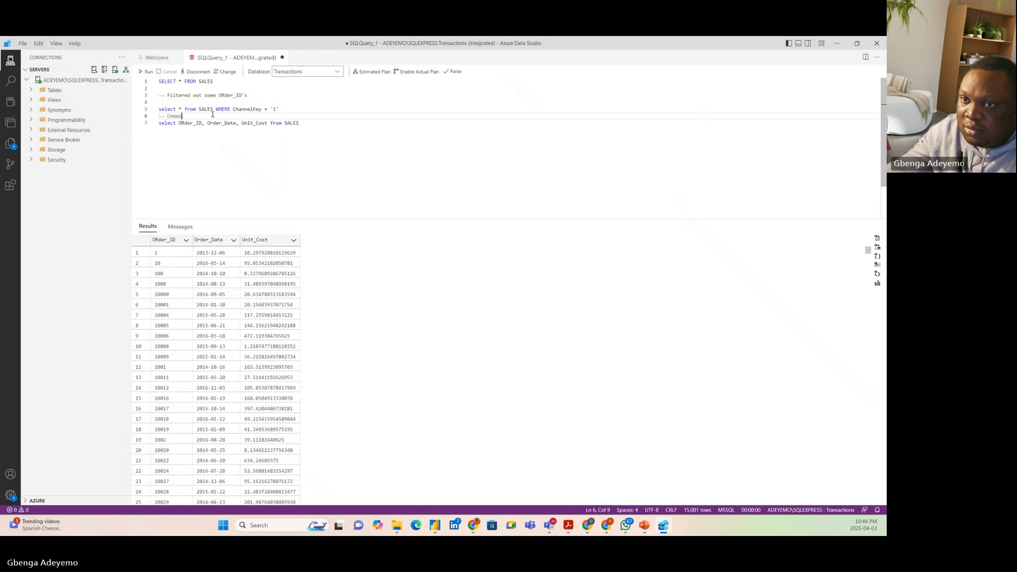
{"action": "type", "text": "e Column "}
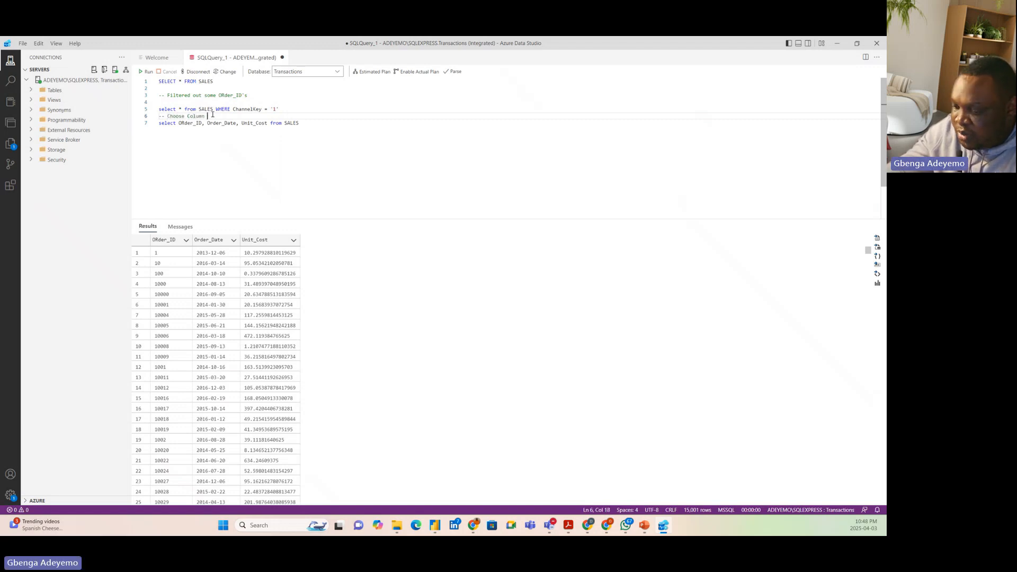
{"action": "type", "text": "in Powe"}
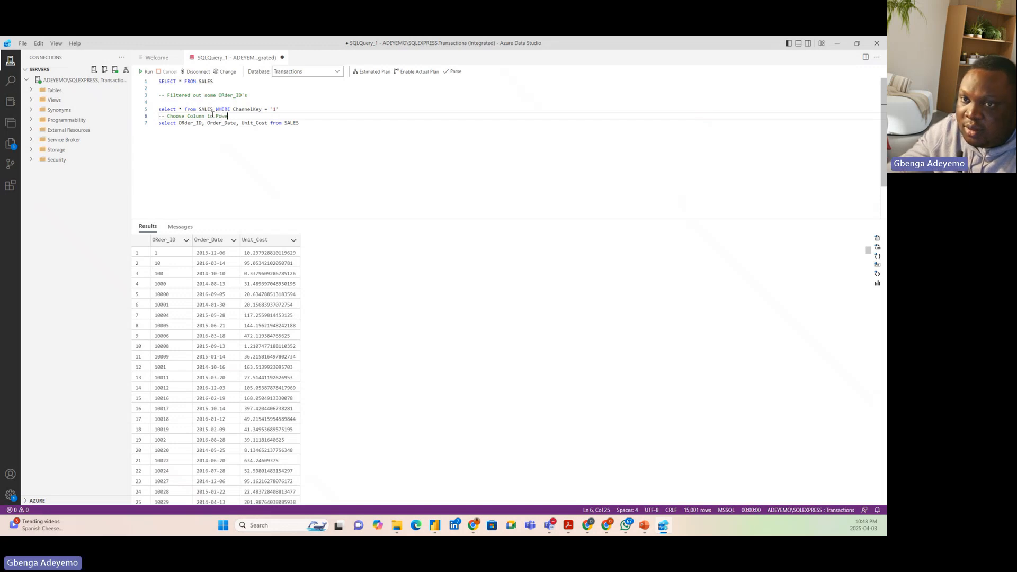
{"action": "type", "text": "r Query"}
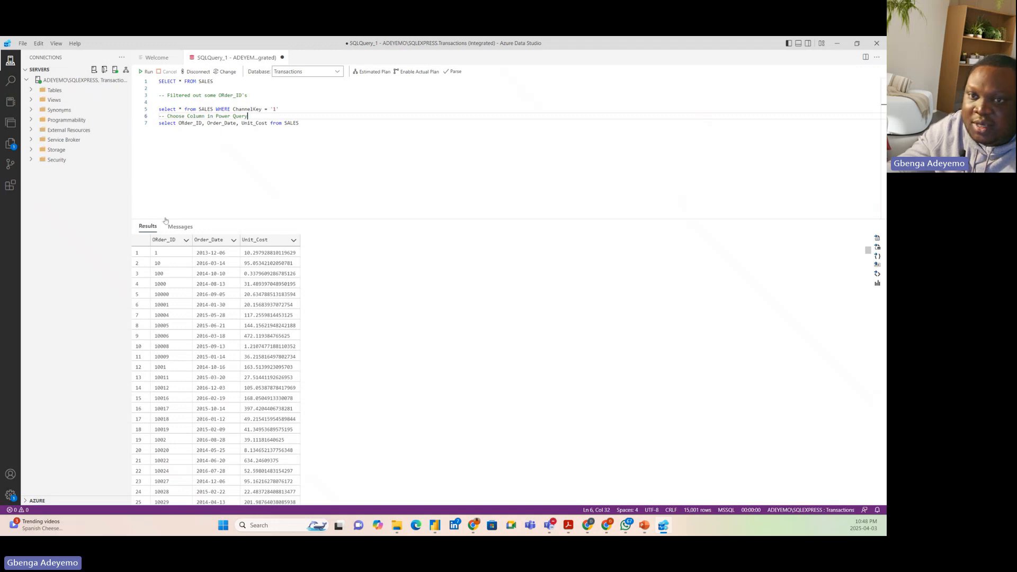
{"action": "left_click", "coordinate": [301, 123]}
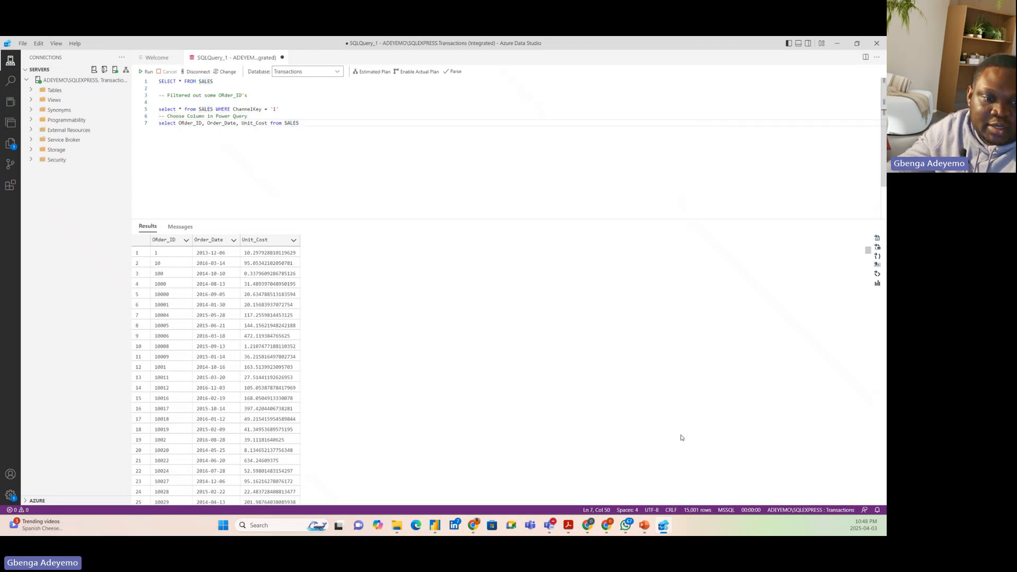
Switch back to Power Query Editor and sort the SALES rows by Order_ID in descending order
{"action": "mouse_move", "coordinate": [666, 530]}
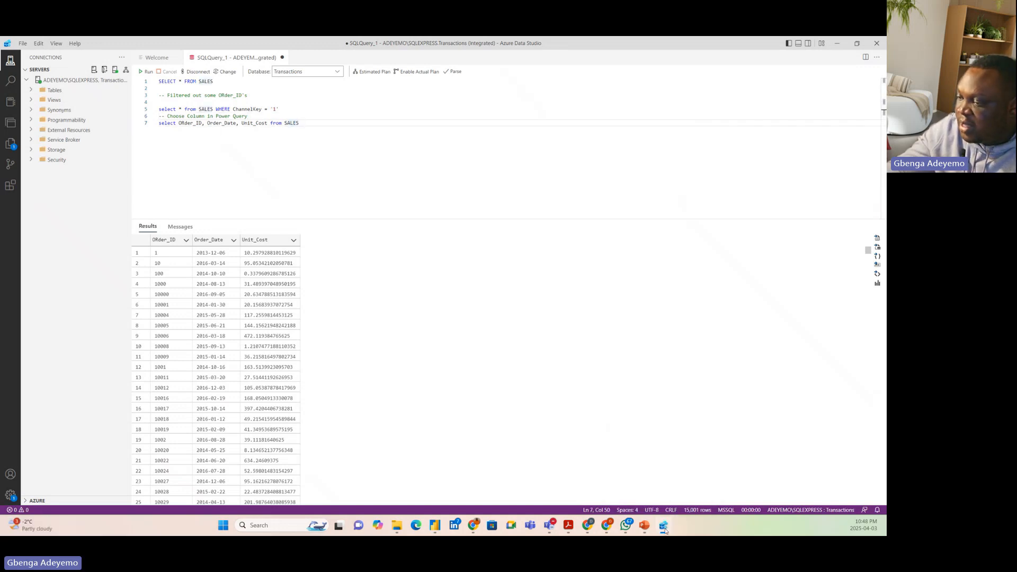
{"action": "key", "text": "alt+Tab"}
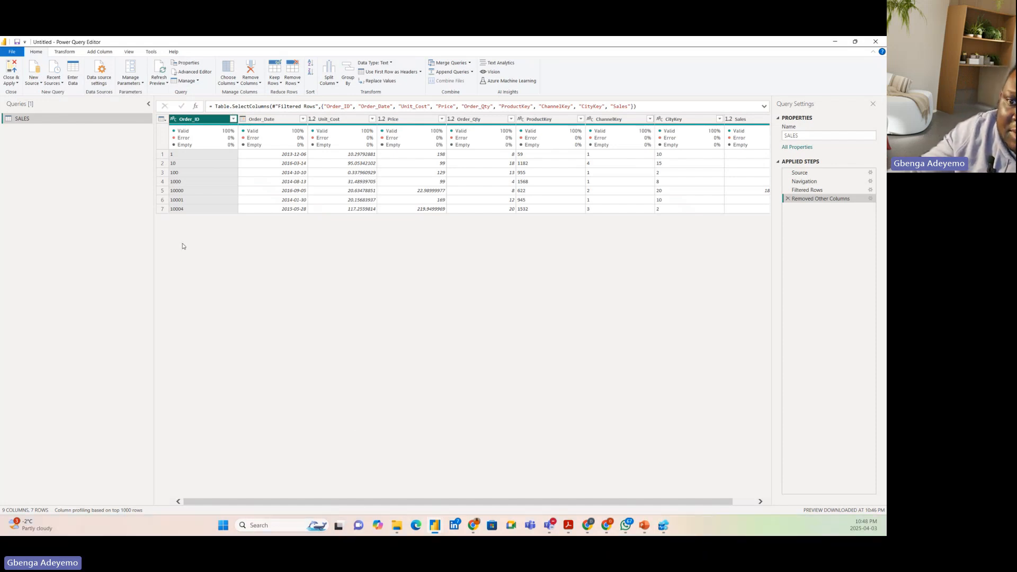
{"action": "left_click", "coordinate": [233, 119]}
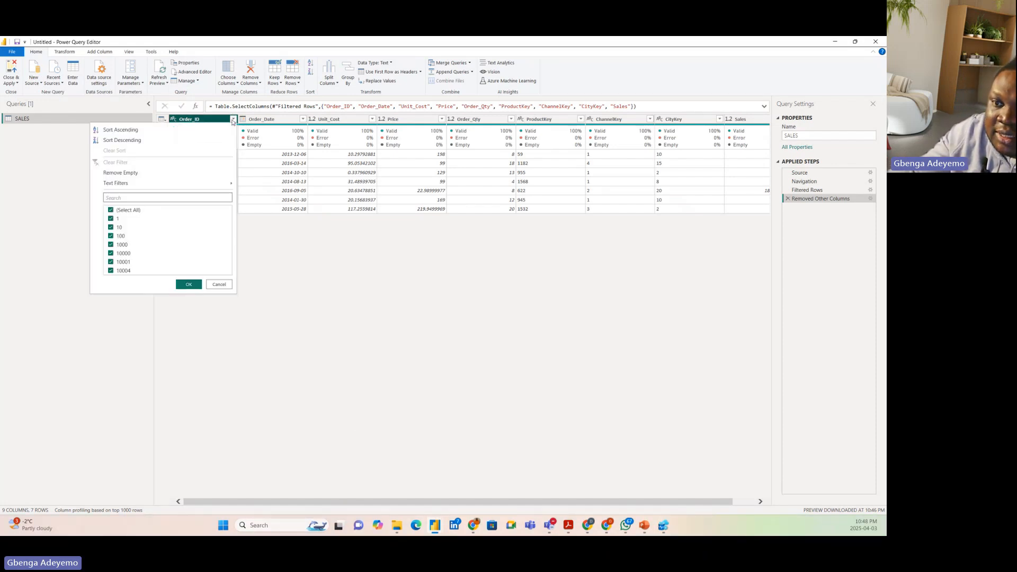
{"action": "left_click", "coordinate": [153, 140]}
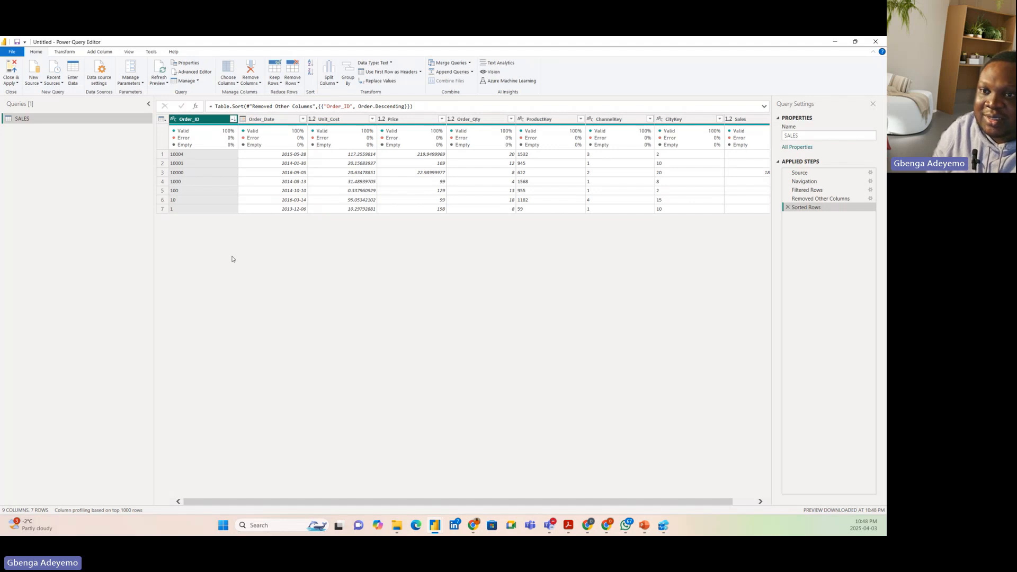
Switch to Azure Data Studio and add an uncommented "select * from SALES" statement below the existing queries
{"action": "left_click", "coordinate": [663, 525]}
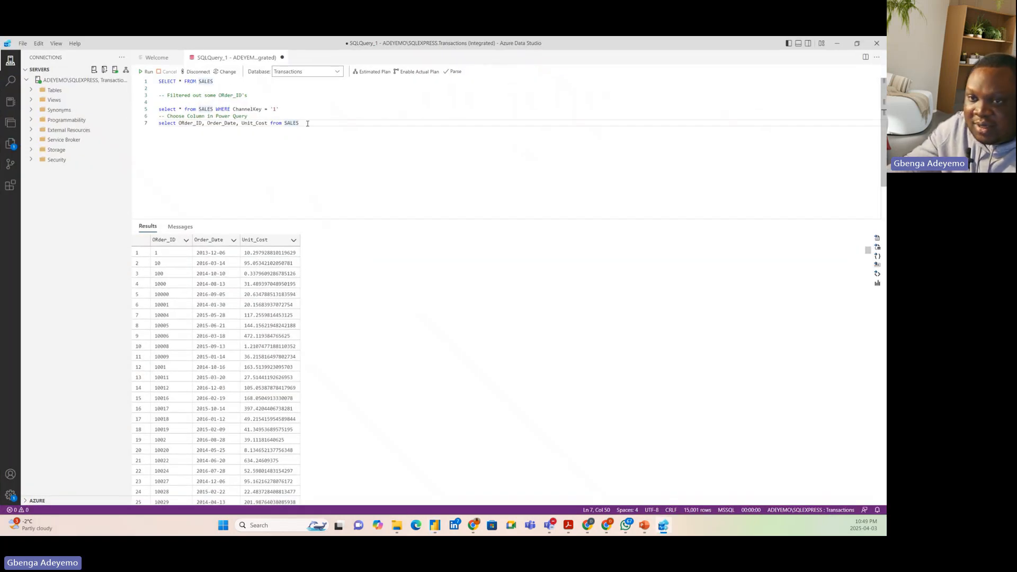
{"action": "key", "text": "Return"}
{"action": "key", "text": "Return"}
{"action": "type", "text": "-- "}
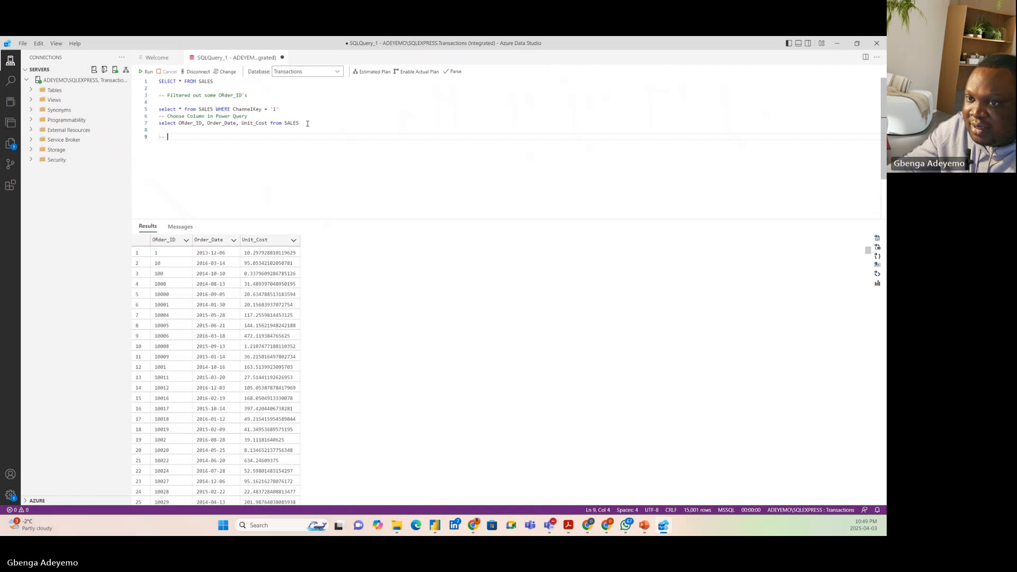
{"action": "type", "text": "select "}
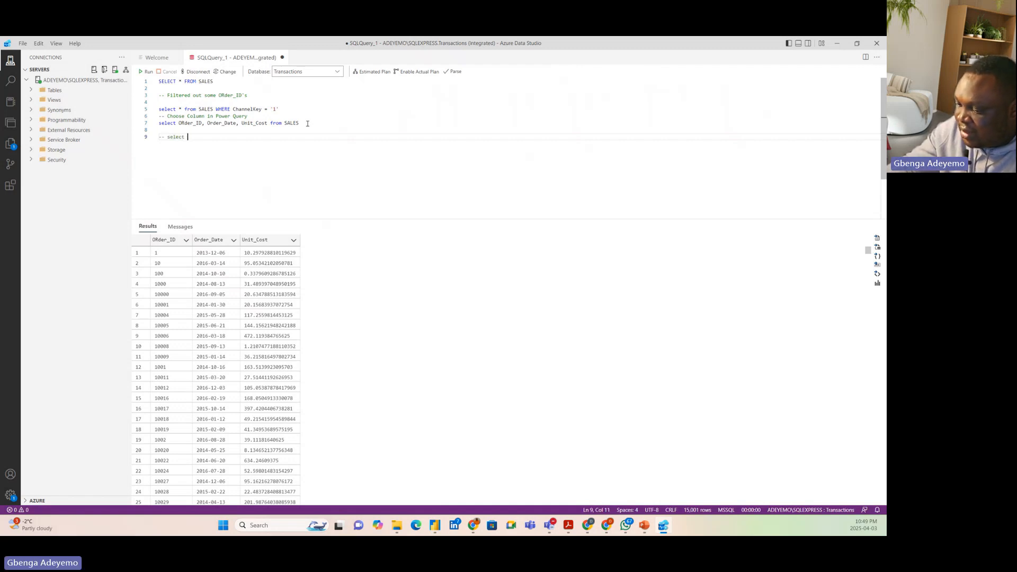
{"action": "type", "text": "* from"}
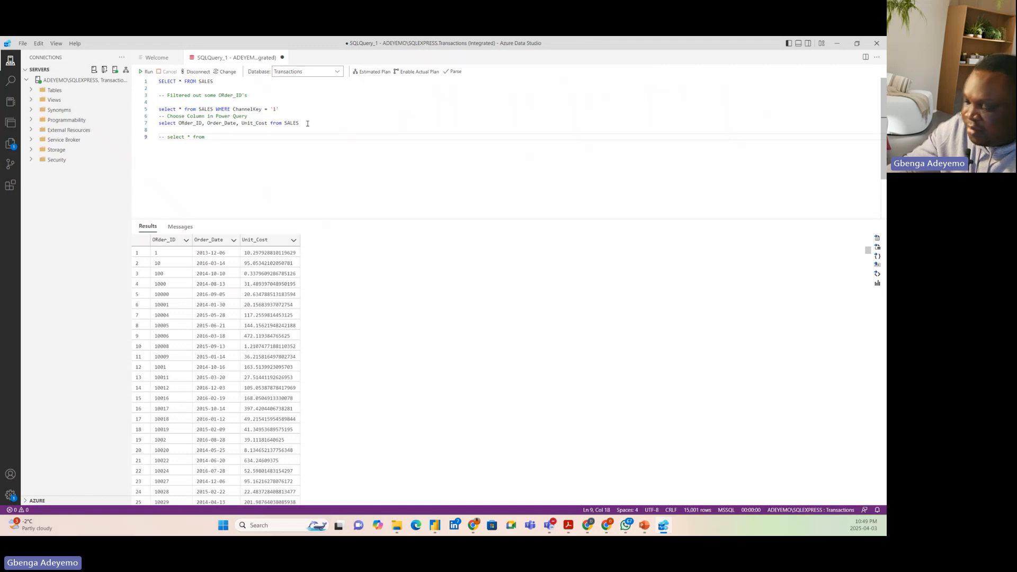
{"action": "type", "text": " SALES"}
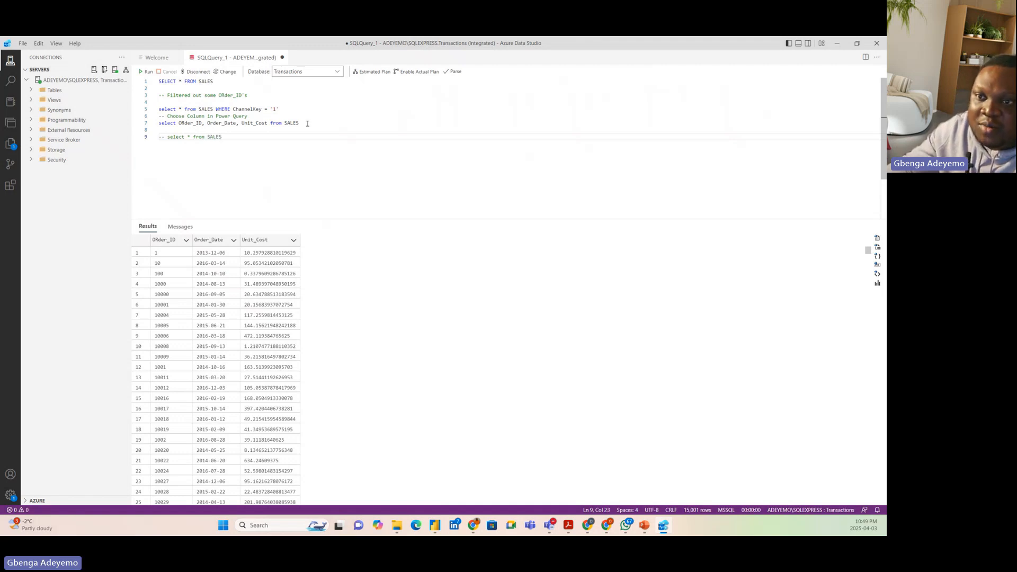
{"action": "left_click", "coordinate": [164, 137]}
{"action": "key", "text": "BackSpace"}
{"action": "key", "text": "BackSpace"}
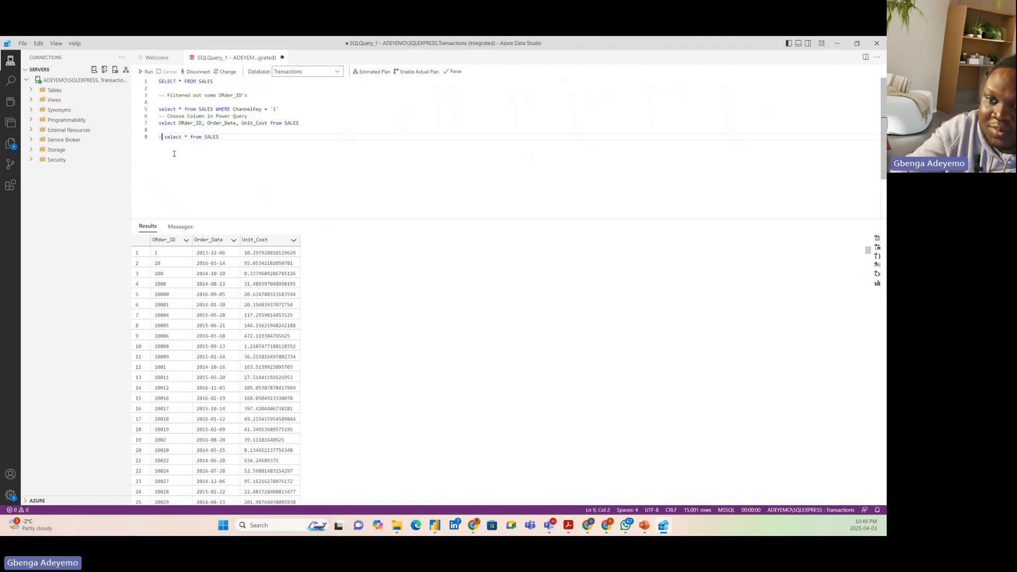
Extend the new select statement on line 9 with "ORDER by Order_ID DESC"
{"action": "left_click", "coordinate": [232, 136]}
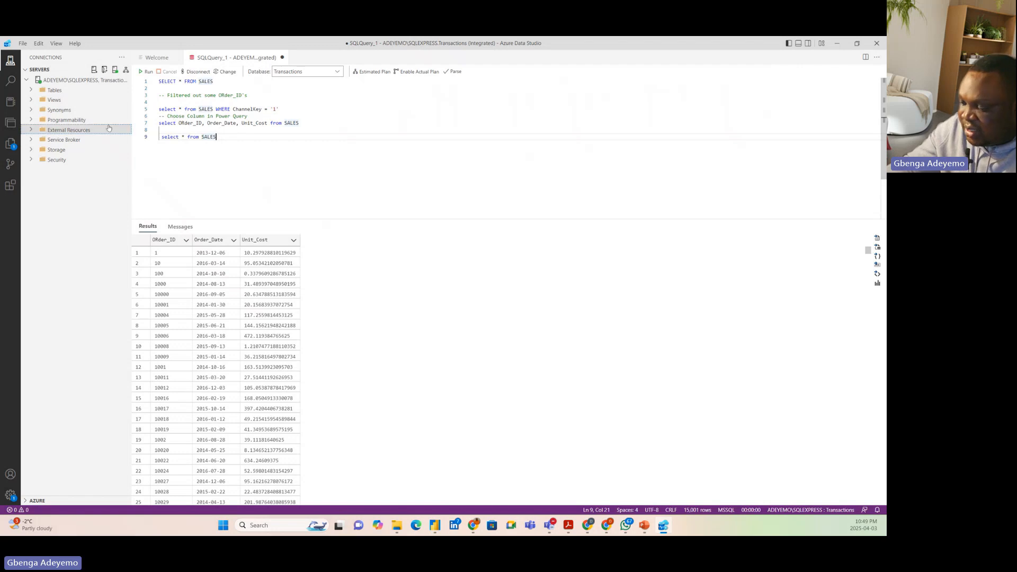
{"action": "type", "text": "ORDER "}
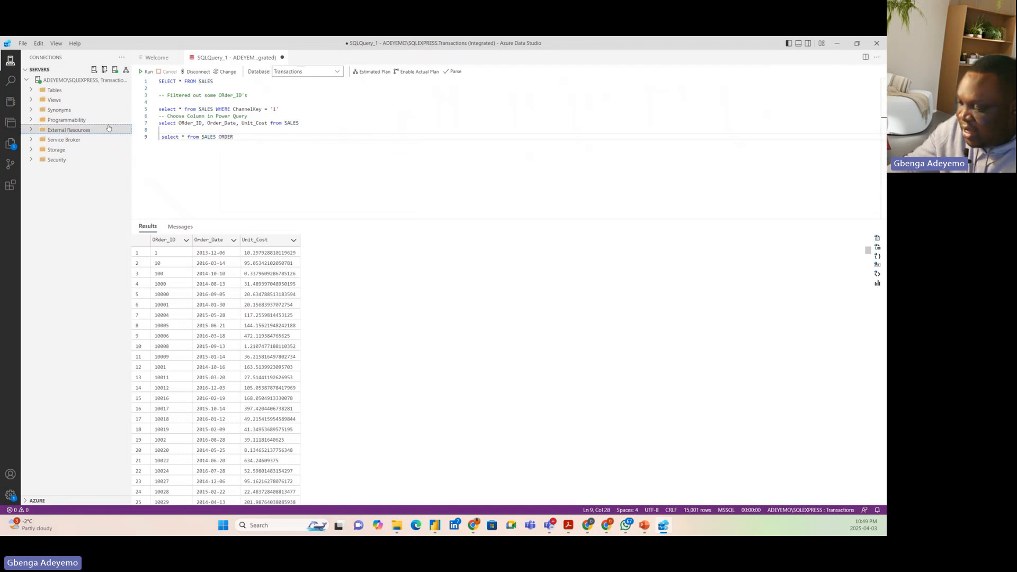
{"action": "type", "text": "by "}
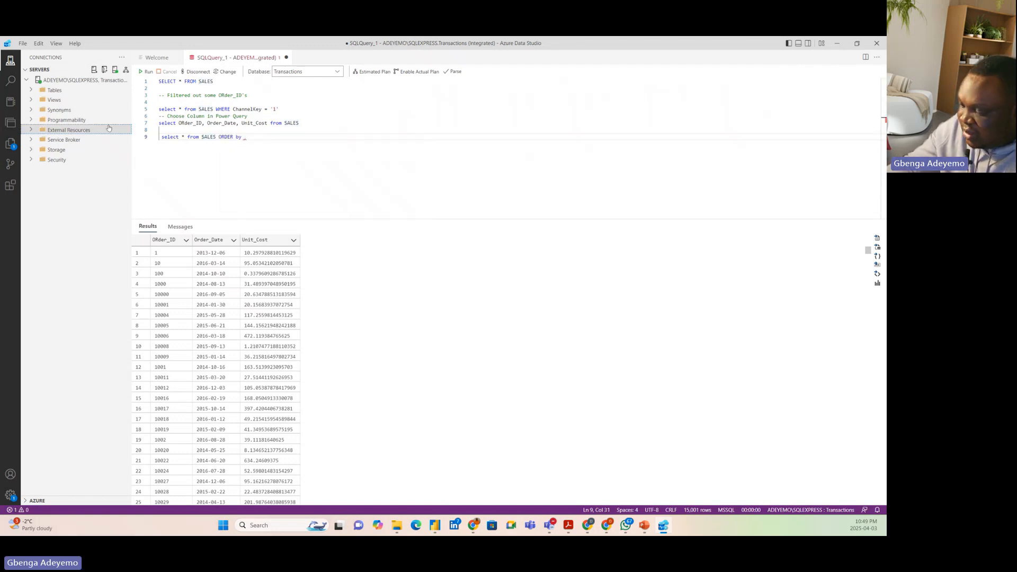
{"action": "type", "text": "Order"}
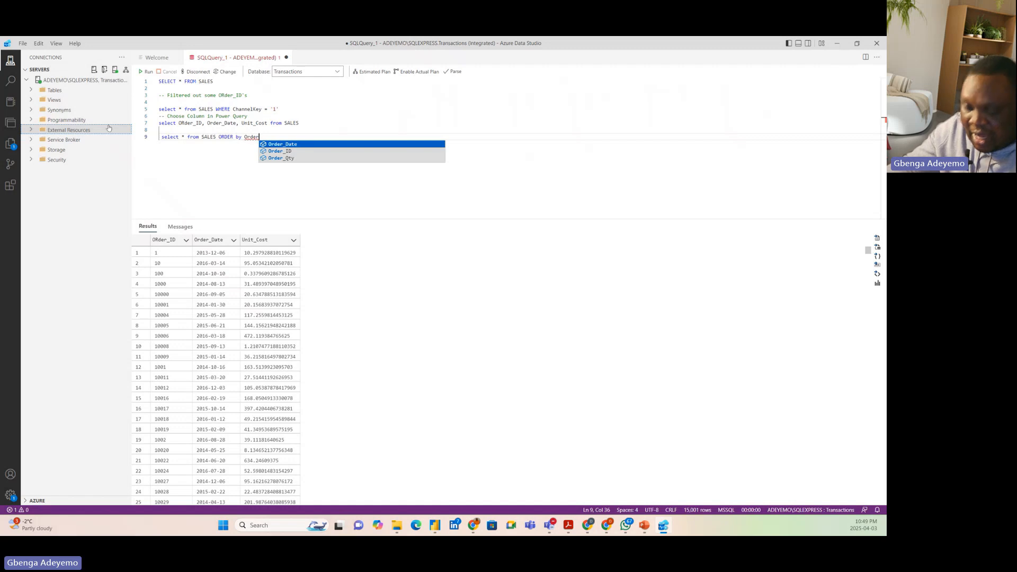
{"action": "left_click", "coordinate": [293, 151]}
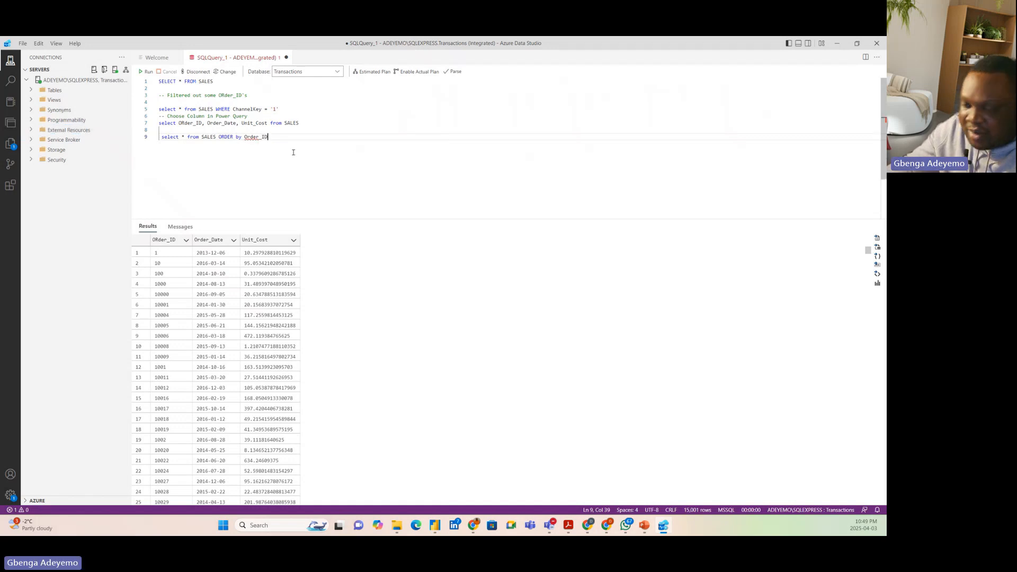
{"action": "type", "text": "DESC"}
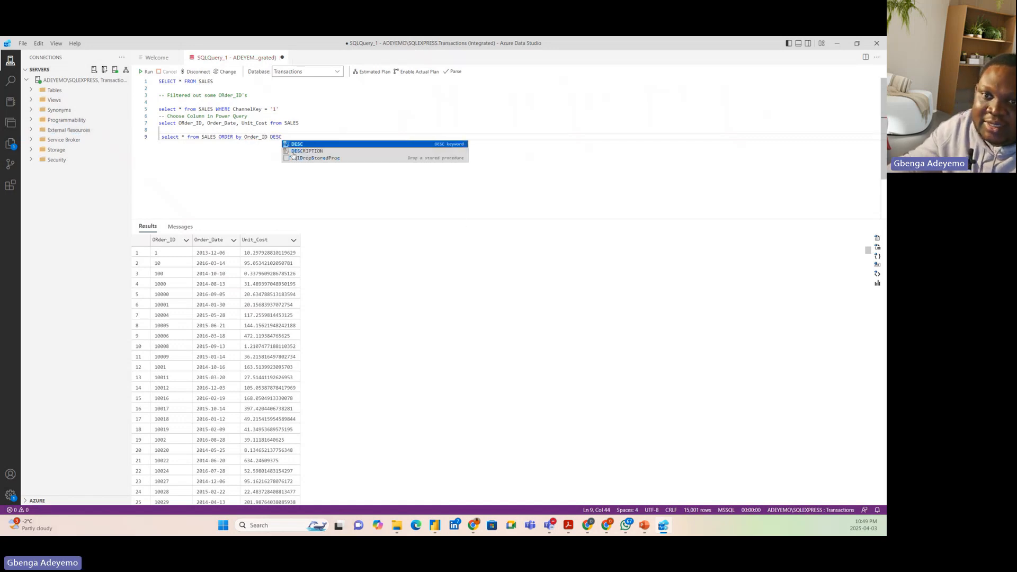
{"action": "left_click", "coordinate": [323, 143]}
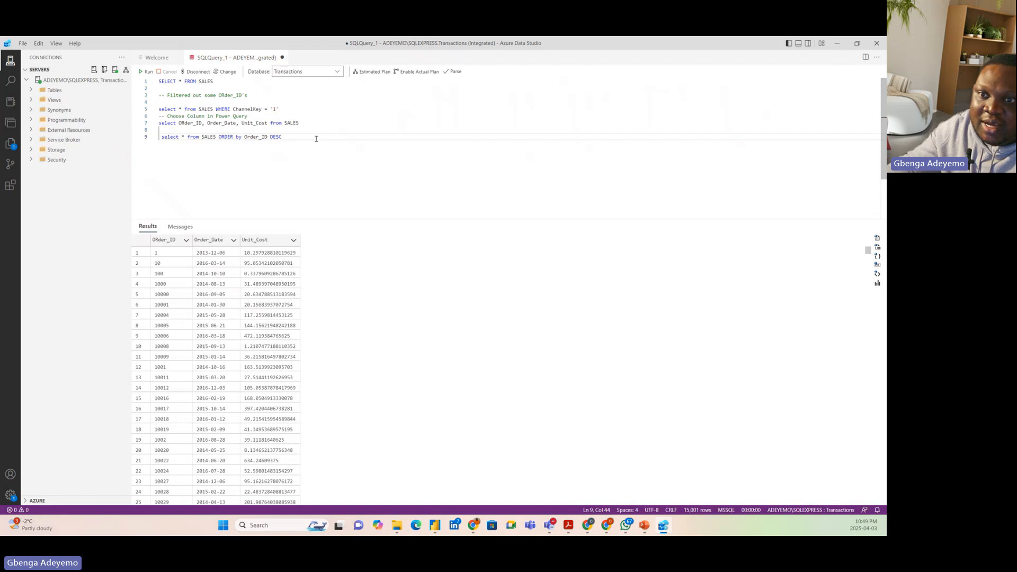
Run only the SALES statement ordered by Order_ID descending
{"action": "key", "text": "shift+Home"}
{"action": "key", "text": "shift+Home"}
{"action": "left_click", "coordinate": [145, 71]}
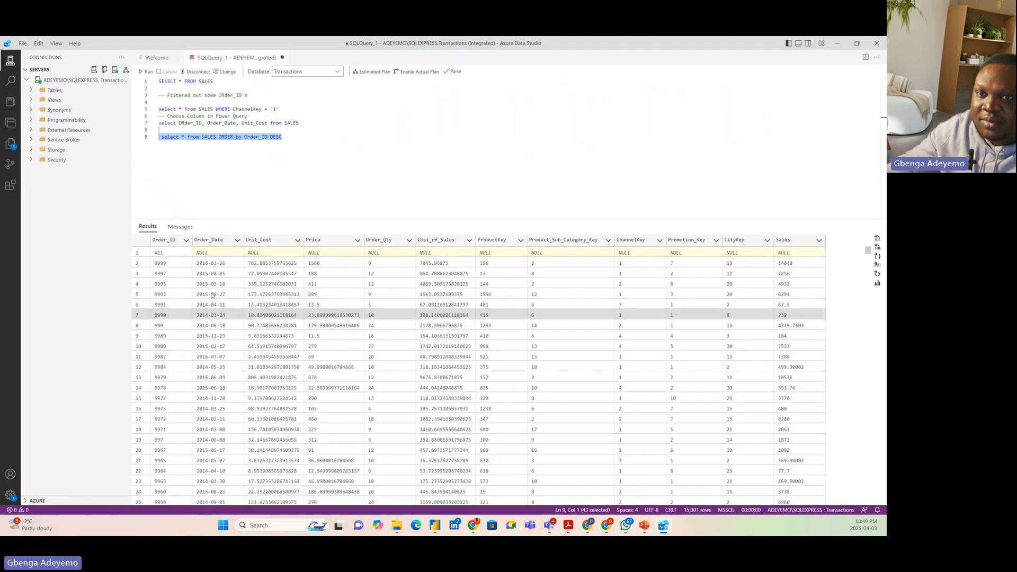
Add the comment "-- DESC SORTING" on the empty line above the ORDER by query
{"action": "left_click", "coordinate": [298, 139]}
{"action": "left_click", "coordinate": [171, 130]}
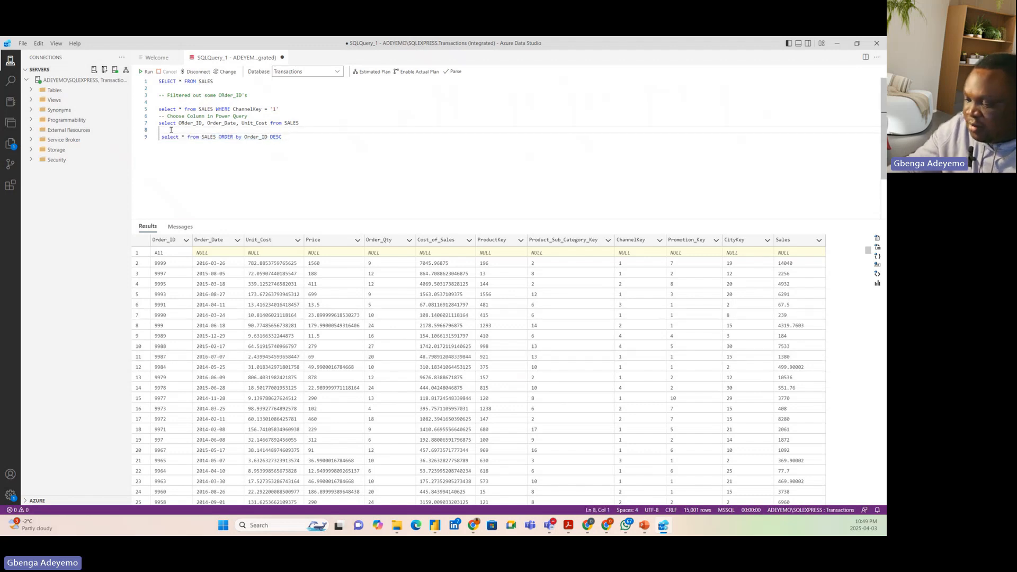
{"action": "type", "text": "-DESC "}
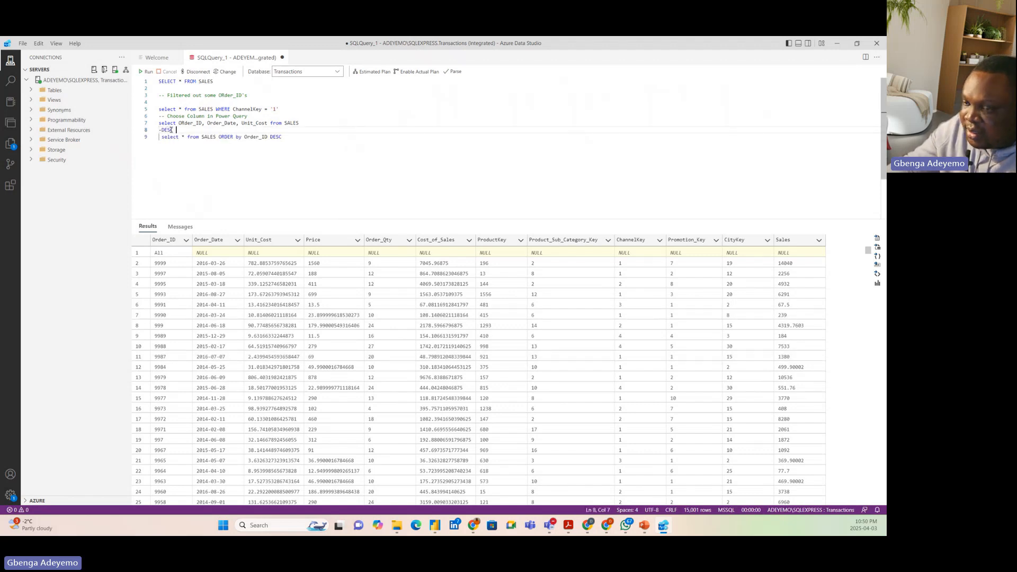
{"action": "type", "text": "SORTING"}
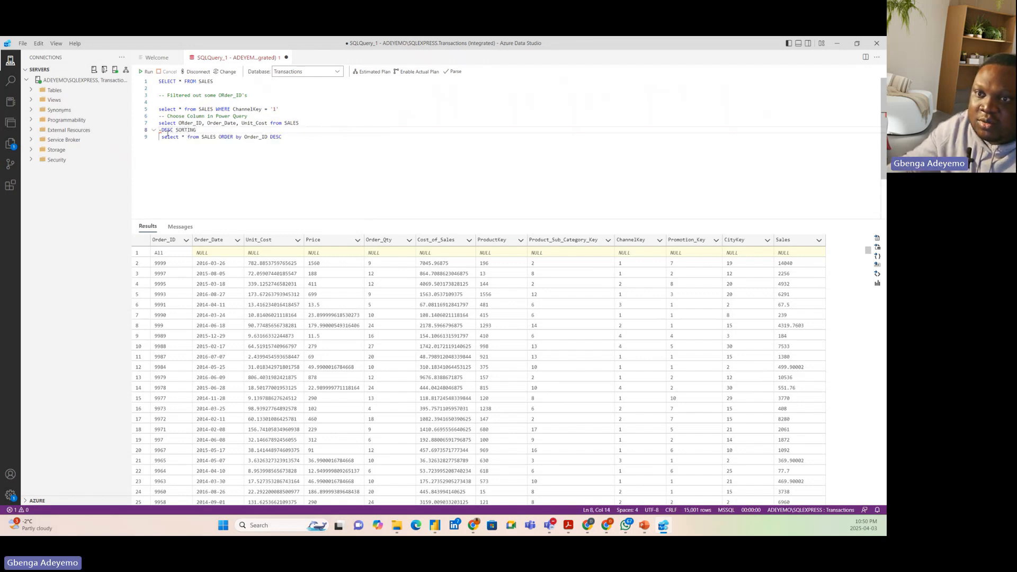
{"action": "left_click", "coordinate": [163, 130]}
{"action": "type", "text": "-"}
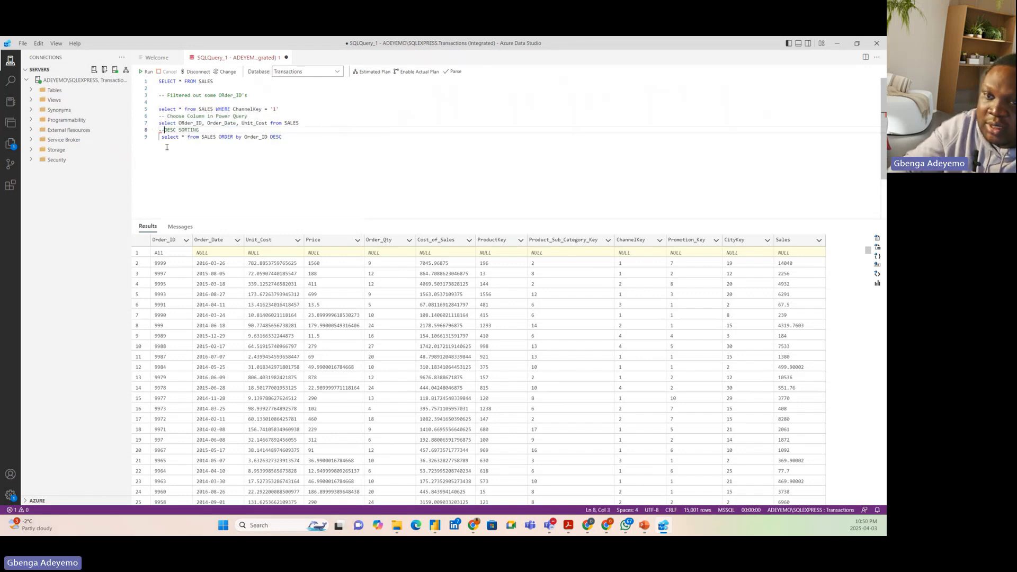
Change the sort direction of the ORDER by query to ASC and run only that statement
{"action": "left_click", "coordinate": [299, 135]}
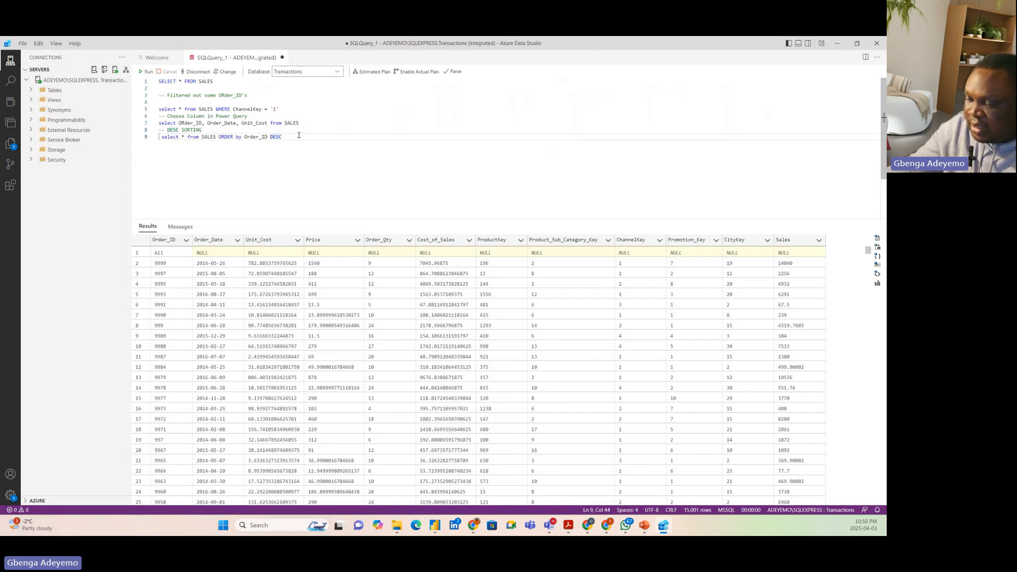
{"action": "key", "text": "BackSpace"}
{"action": "key", "text": "BackSpace"}
{"action": "key", "text": "BackSpace"}
{"action": "key", "text": "BackSpace"}
{"action": "type", "text": "ASC"}
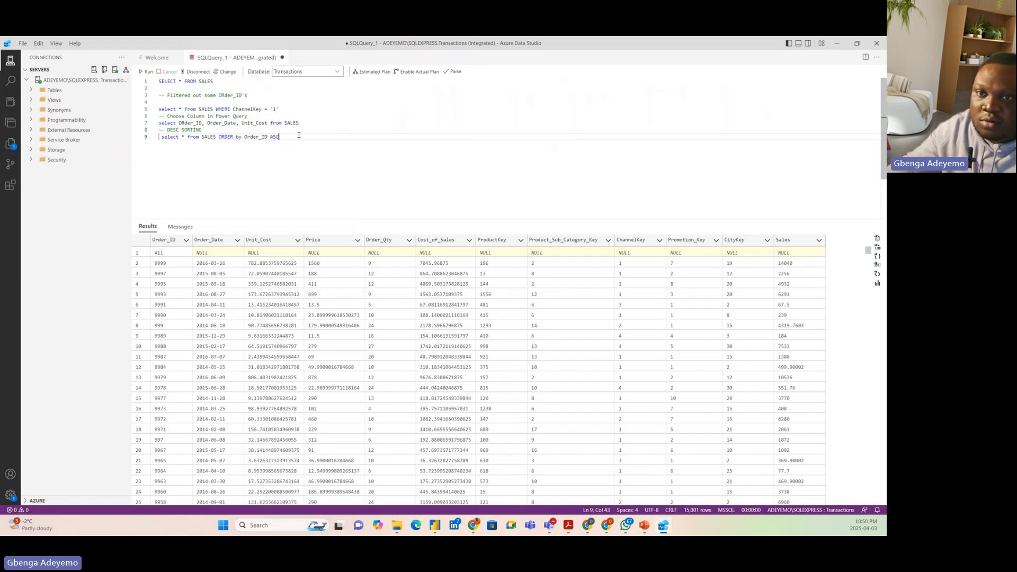
{"action": "left_click_drag", "start_coordinate": [281, 137], "coordinate": [157, 136]}
{"action": "left_click", "coordinate": [145, 71]}
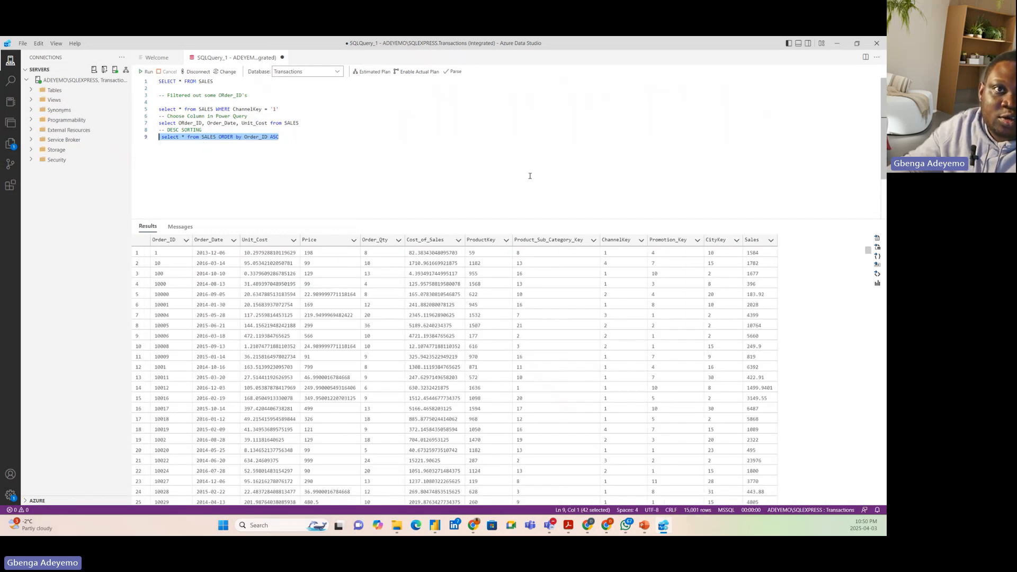
Switch to Power Query Editor and rename the Order_Qty column of the SALES query to Quantity
{"action": "left_click", "coordinate": [837, 43]}
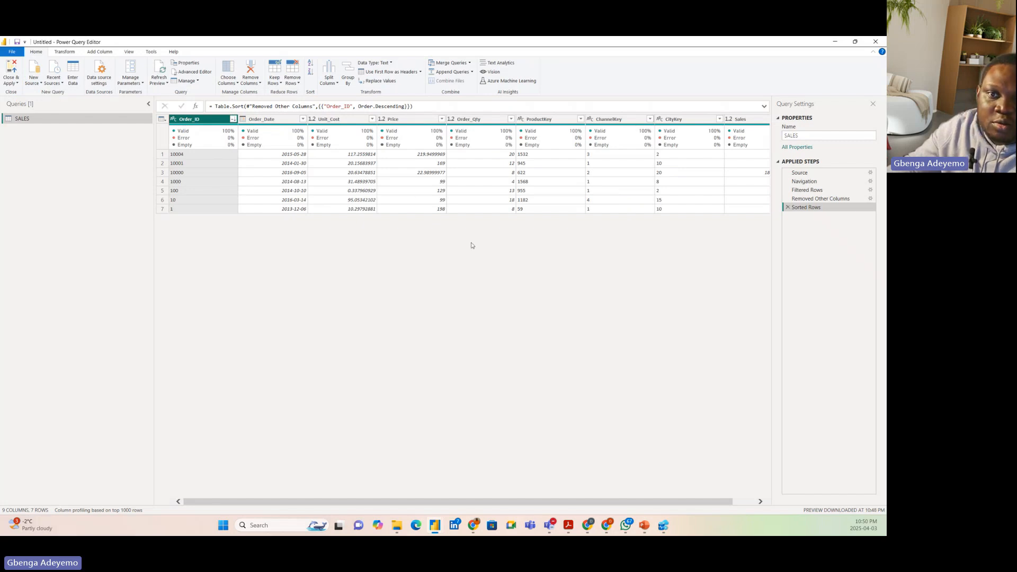
{"action": "left_click", "coordinate": [477, 123]}
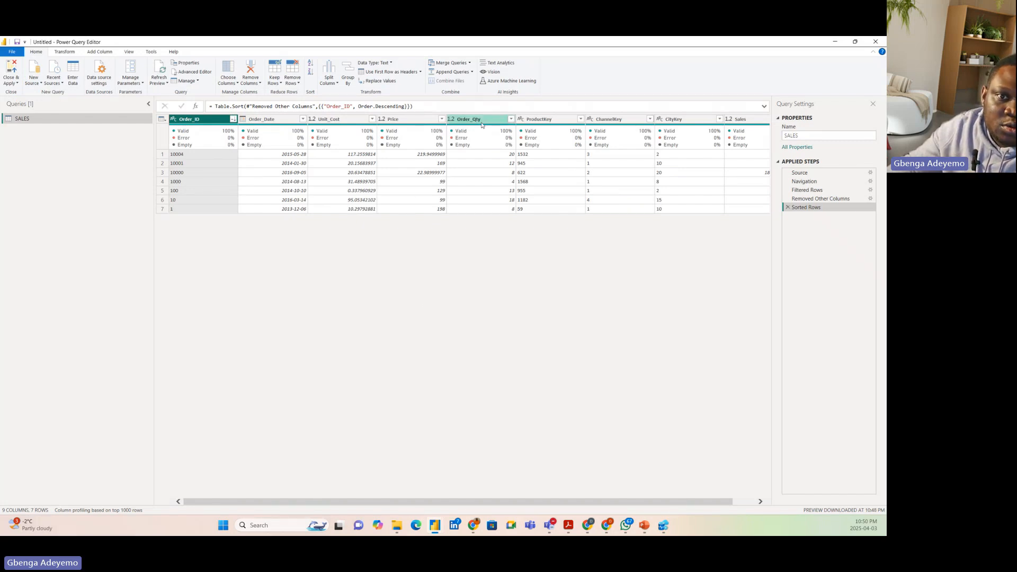
{"action": "double_click", "coordinate": [485, 120]}
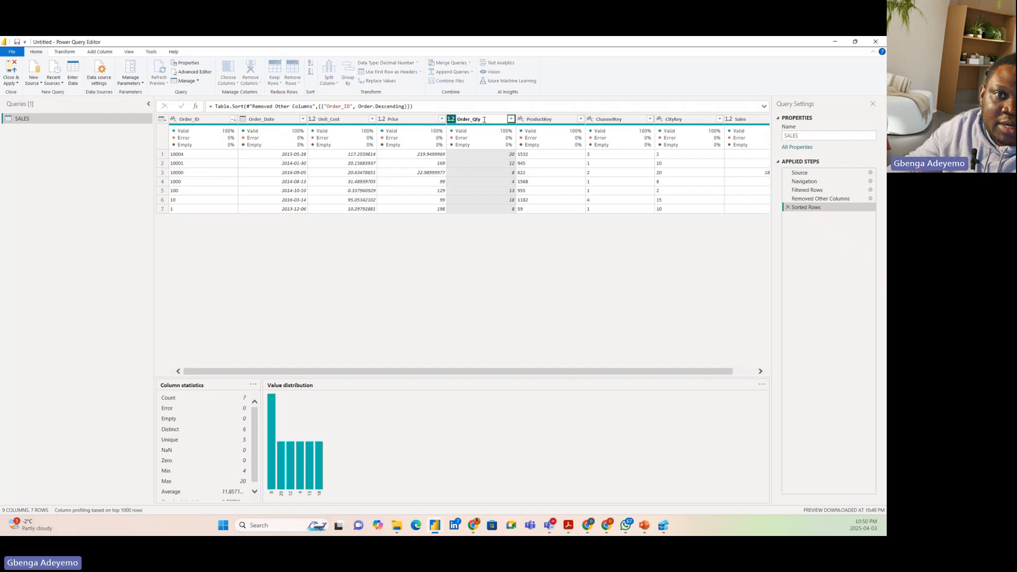
{"action": "type", "text": "q"}
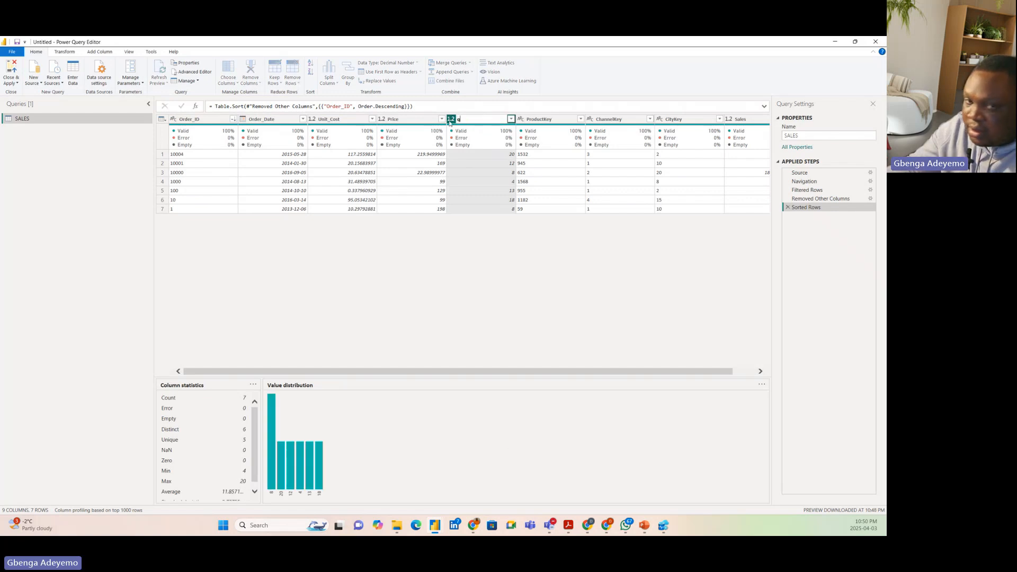
{"action": "key", "text": "BackSpace"}
{"action": "type", "text": "Quan"}
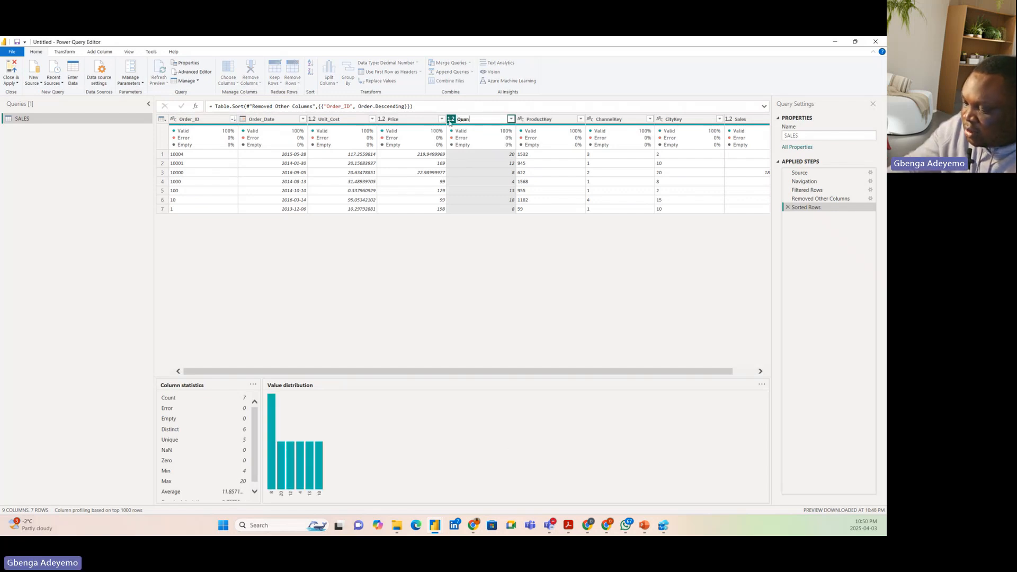
{"action": "type", "text": "tity"}
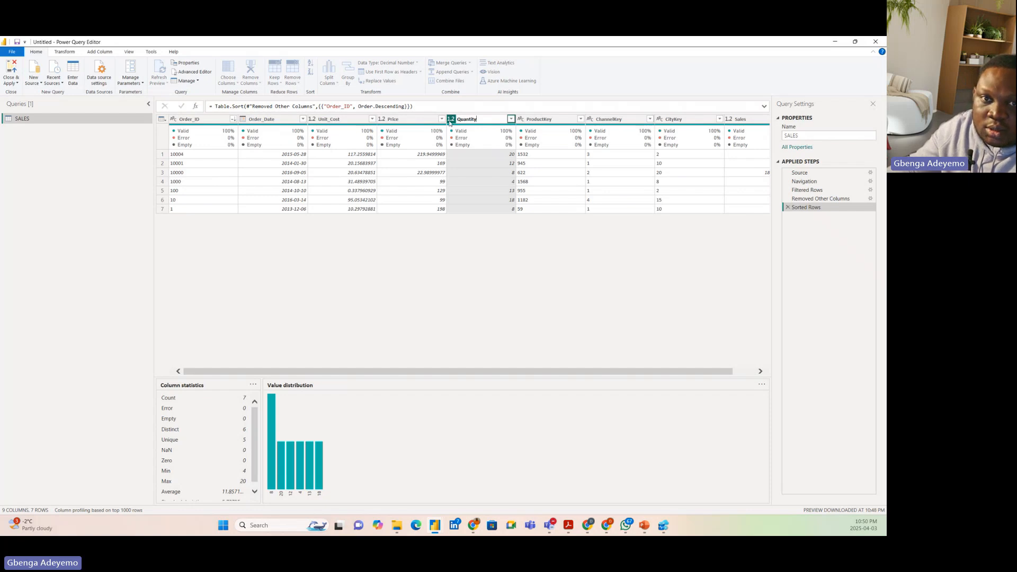
{"action": "key", "text": "BackSpace"}
{"action": "key", "text": "BackSpace"}
{"action": "key", "text": "BackSpace"}
{"action": "key", "text": "BackSpace"}
{"action": "key", "text": "BackSpace"}
{"action": "key", "text": "BackSpace"}
{"action": "key", "text": "BackSpace"}
{"action": "key", "text": "BackSpace"}
{"action": "type", "text": "Q"}
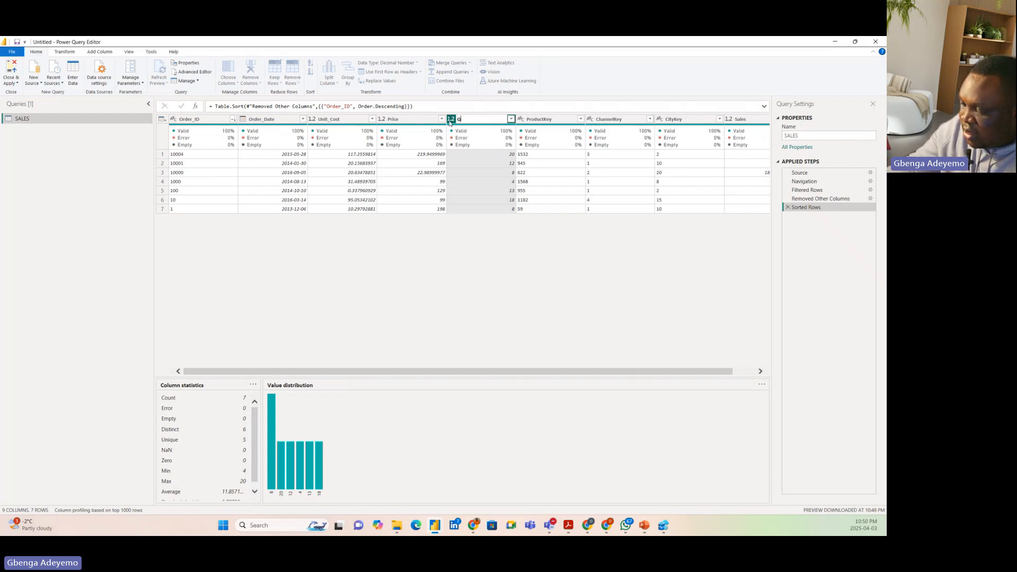
{"action": "type", "text": "uantity"}
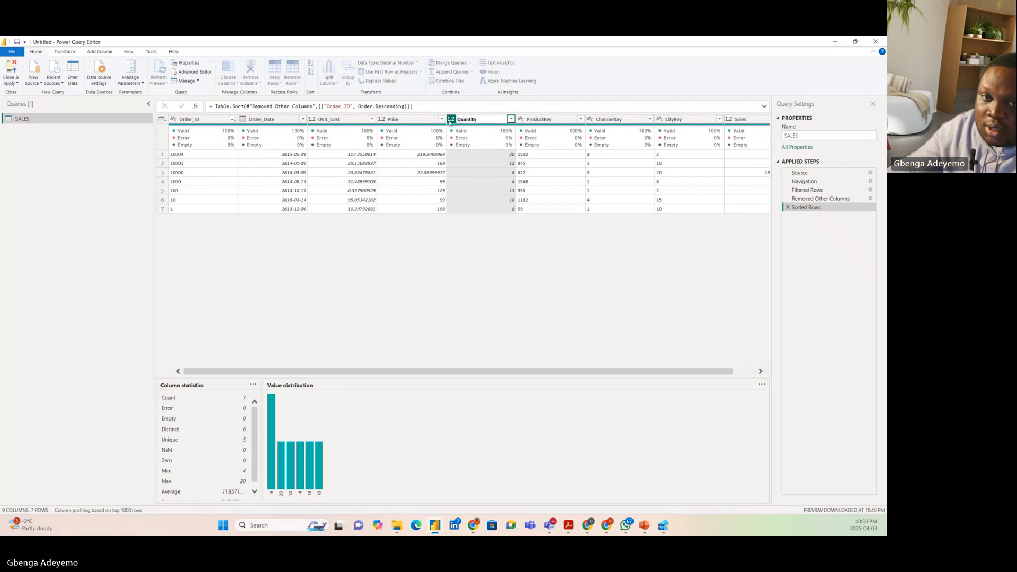
{"action": "key", "text": "Return"}
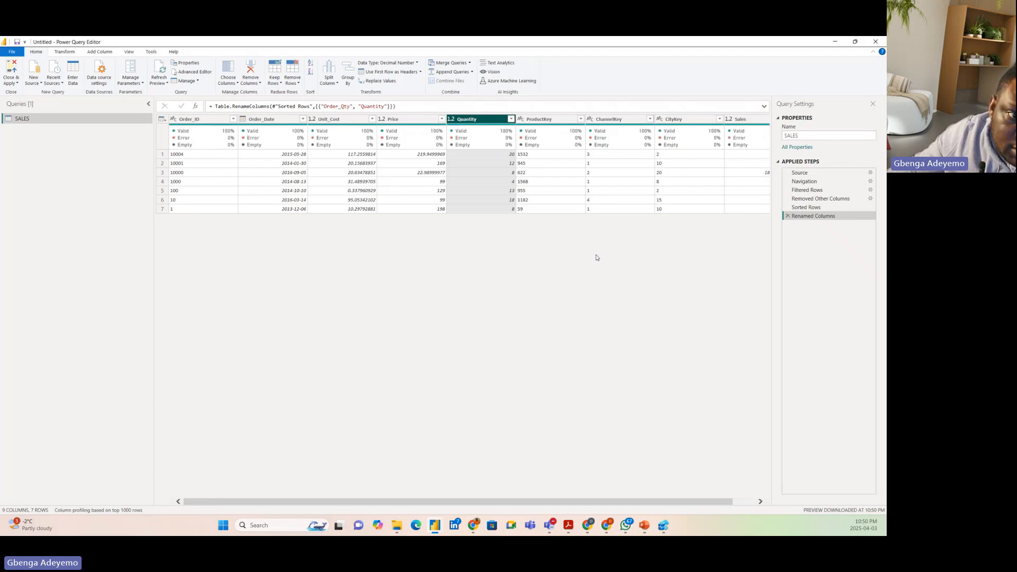
View the native query behind the Renamed Columns step, read through its SQL and close it
{"action": "right_click", "coordinate": [806, 216]}
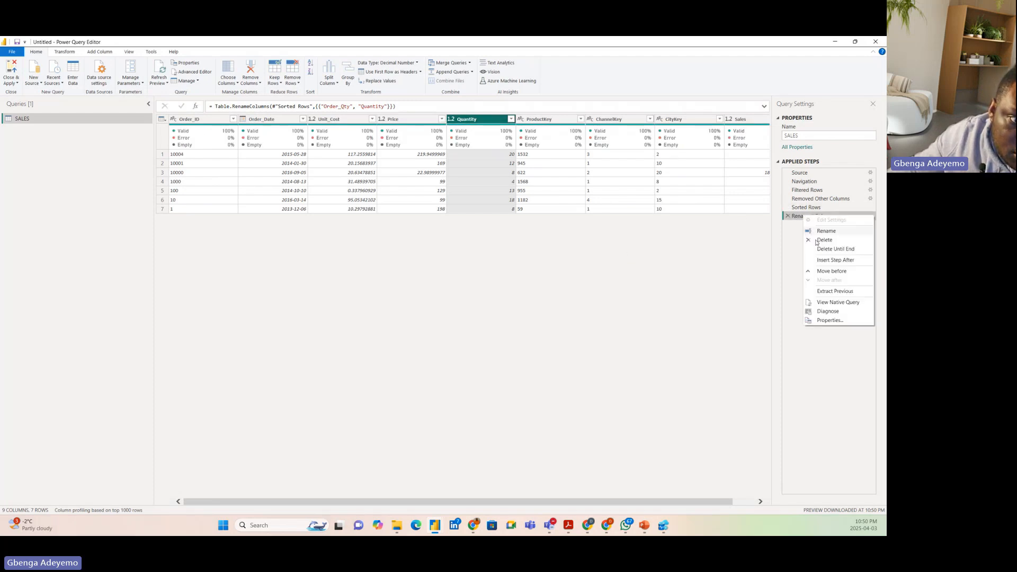
{"action": "left_click", "coordinate": [833, 308]}
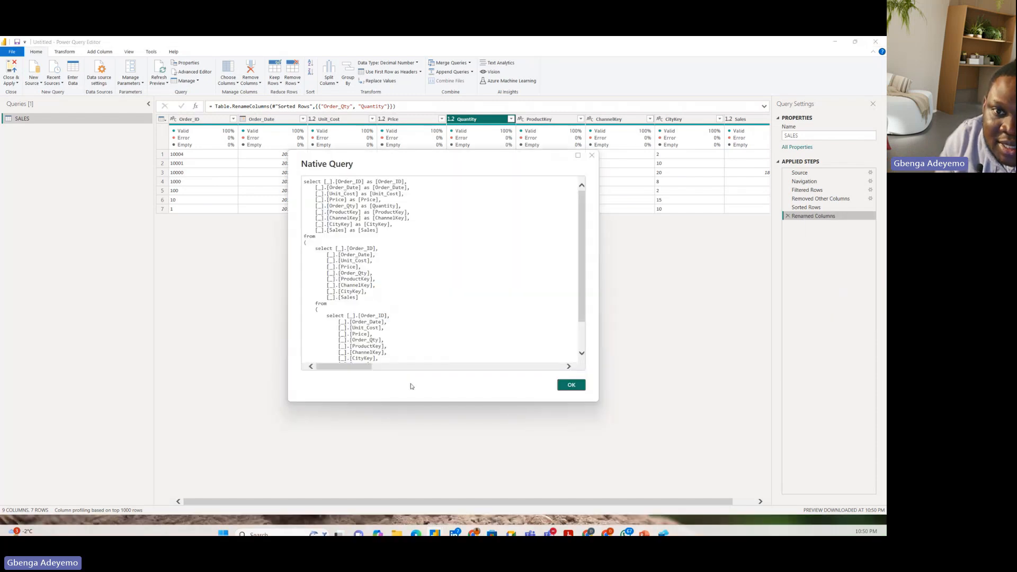
{"action": "scroll", "coordinate": [407, 311], "scroll_direction": "down", "scroll_amount": 3}
{"action": "scroll", "coordinate": [454, 302], "scroll_direction": "up", "scroll_amount": 3}
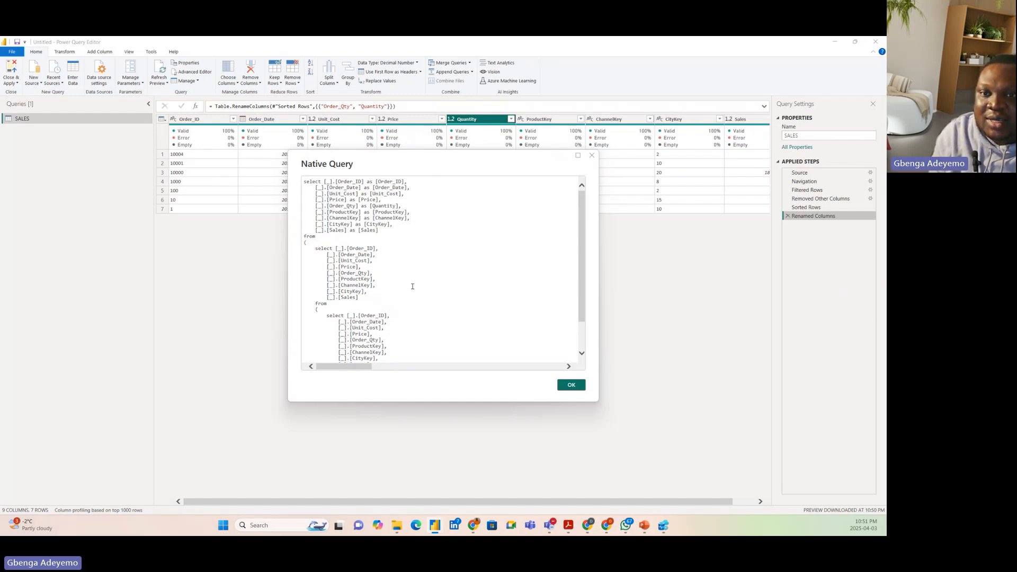
{"action": "left_click", "coordinate": [571, 386]}
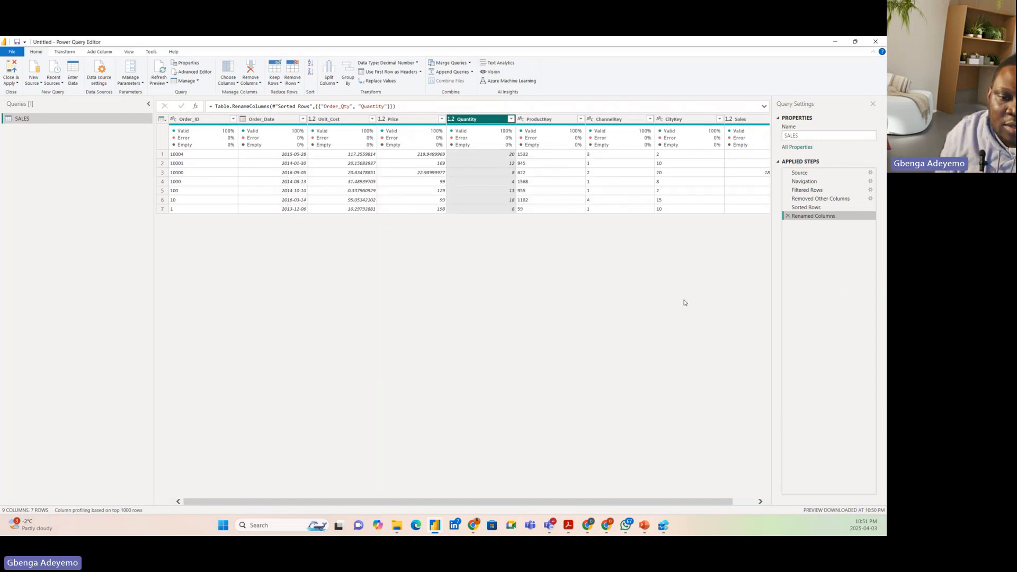
Switch to Azure Data Studio and add the comment "--RENAMING COLUMN" on line 11, below the ORDER by query
{"action": "left_click", "coordinate": [664, 525]}
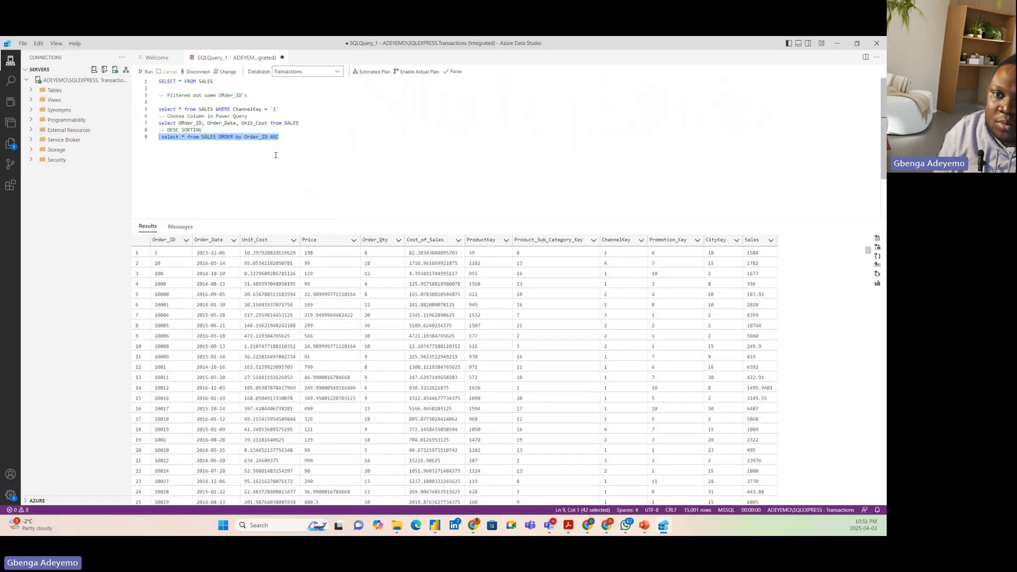
{"action": "left_click", "coordinate": [299, 141]}
{"action": "key", "text": "Return"}
{"action": "key", "text": "Return"}
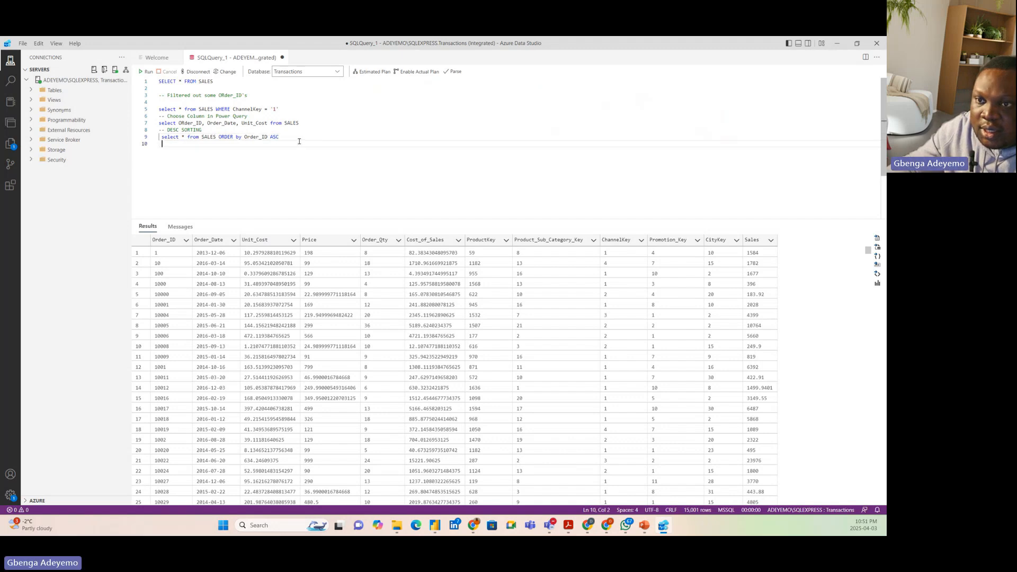
{"action": "type", "text": "--RENAMING COLM"}
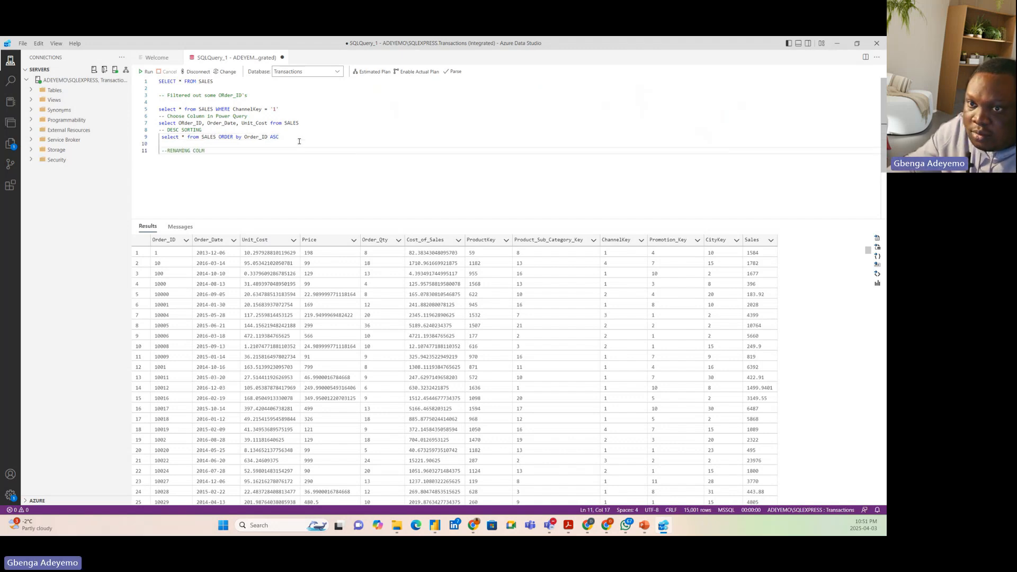
{"action": "key", "text": "BackSpace"}
{"action": "type", "text": "UMN"}
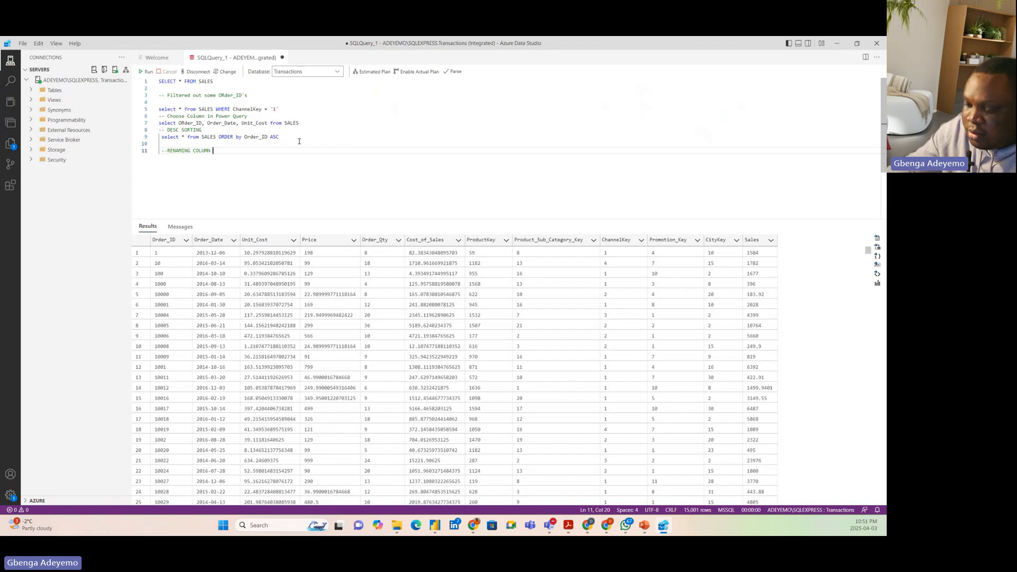
Write the query "select Order_Qty as Quanity from SALES" on line 13, below the renaming comment
{"action": "key", "text": "Return"}
{"action": "key", "text": "Return"}
{"action": "type", "text": "sele"}
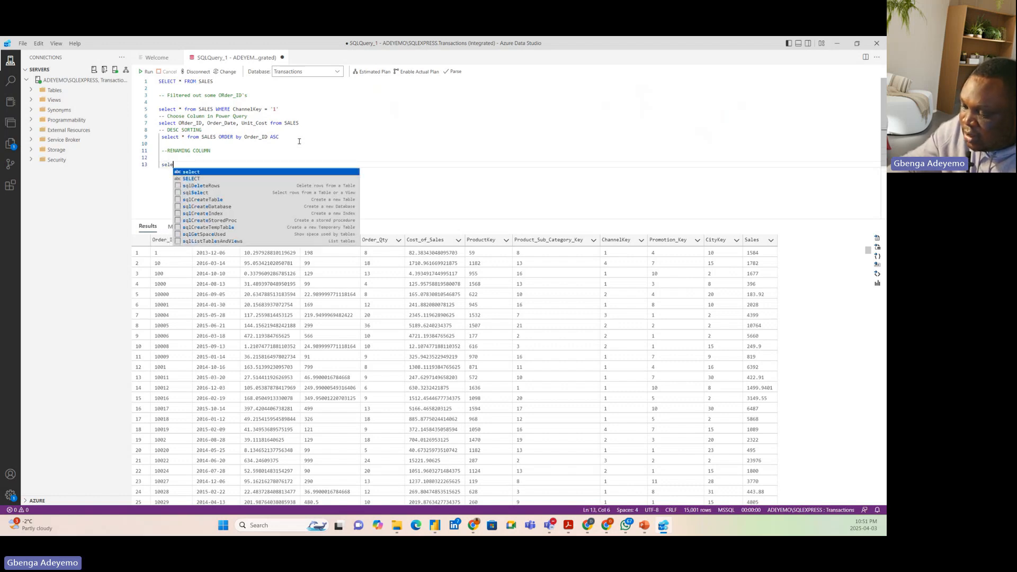
{"action": "type", "text": "ct *"}
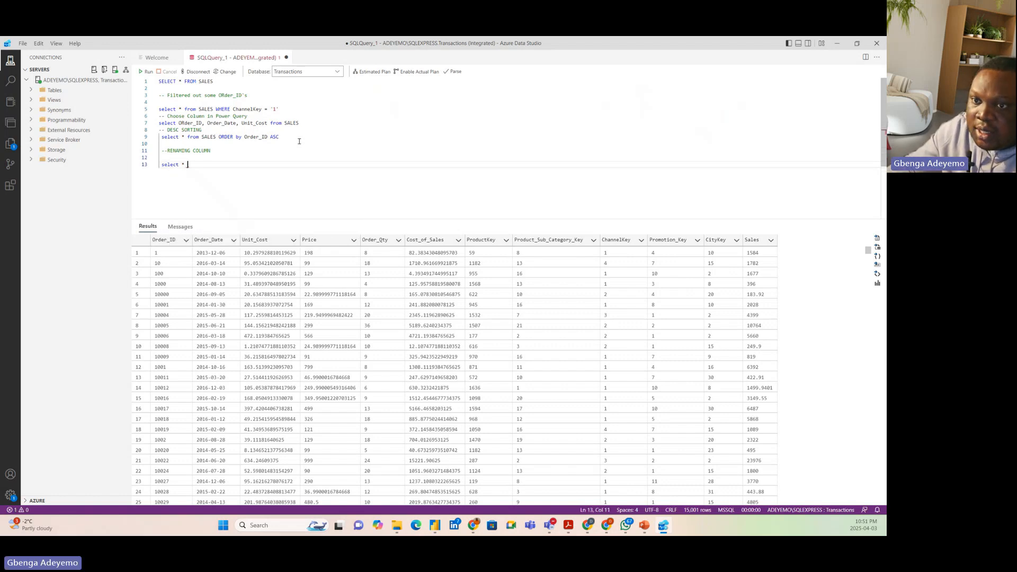
{"action": "key", "text": "BackSpace"}
{"action": "key", "text": "BackSpace"}
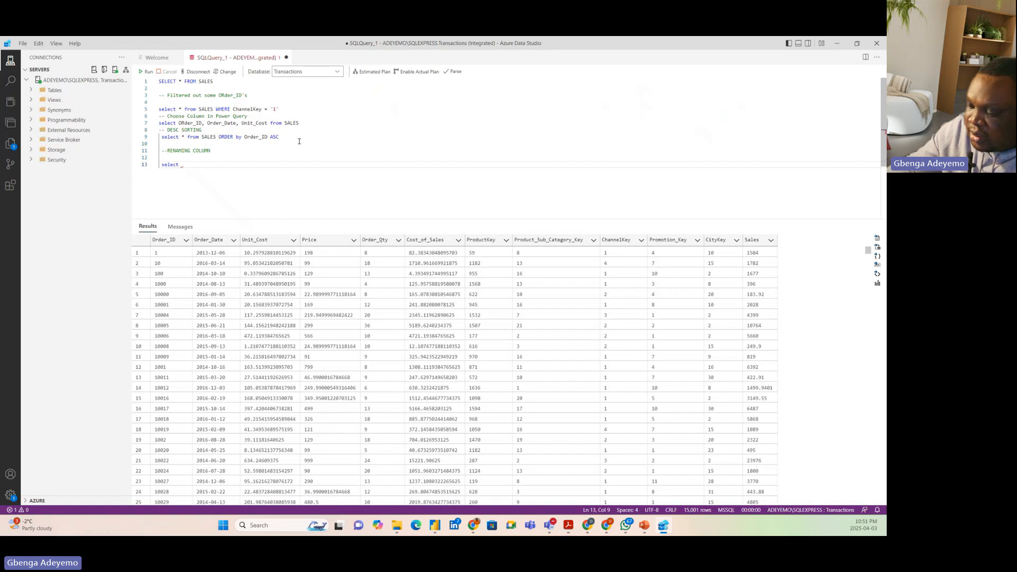
{"action": "type", "text": "Ord"}
{"action": "key", "text": "BackSpace"}
{"action": "key", "text": "BackSpace"}
{"action": "key", "text": "BackSpace"}
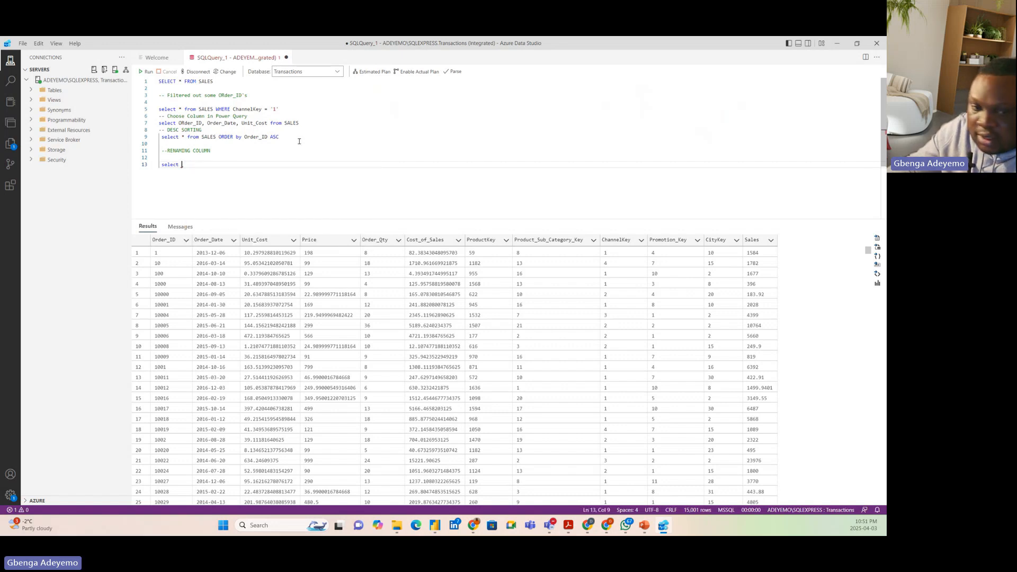
{"action": "type", "text": "Order"}
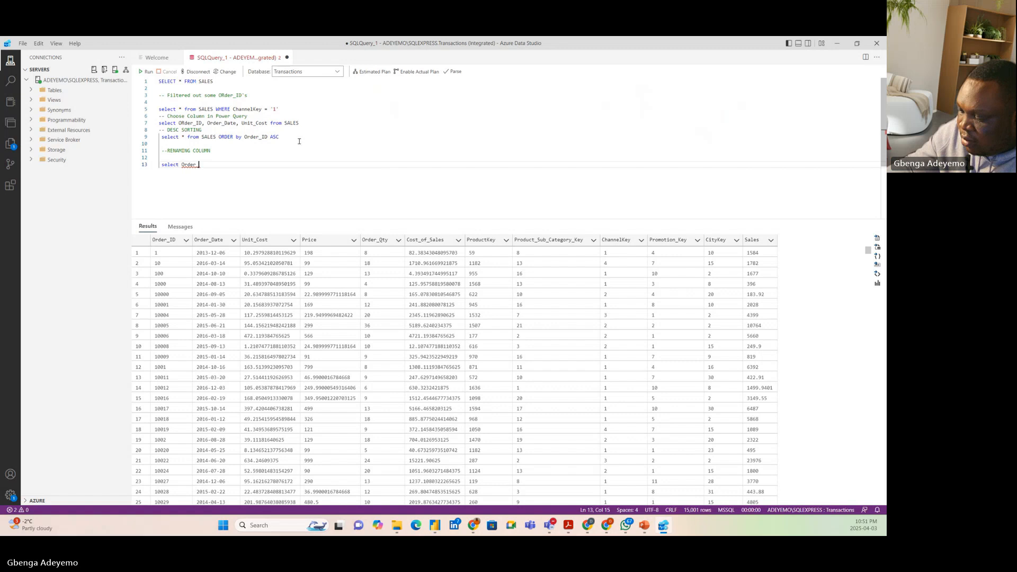
{"action": "key", "text": "BackSpace"}
{"action": "type", "text": "_Qty "}
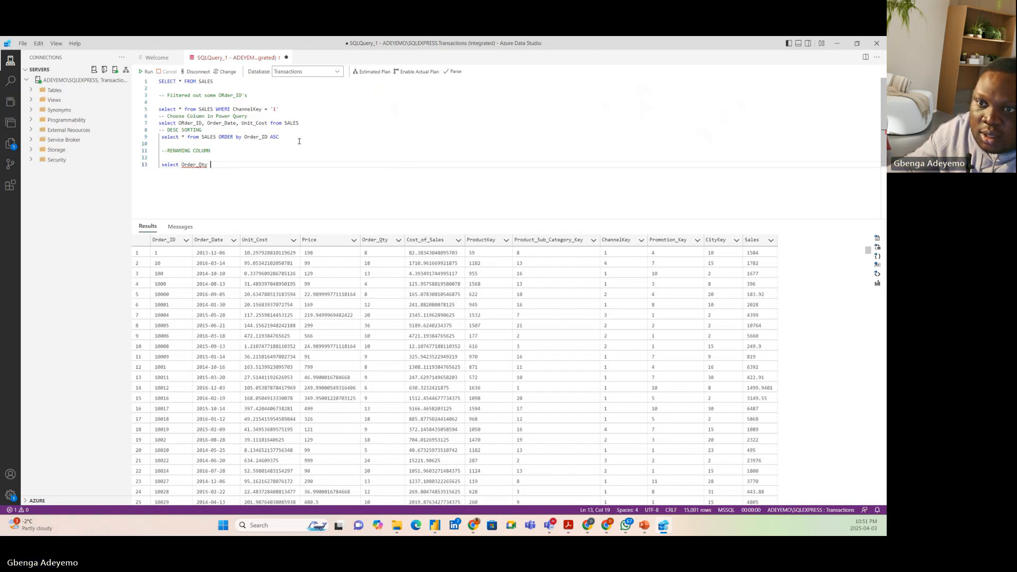
{"action": "type", "text": "as "}
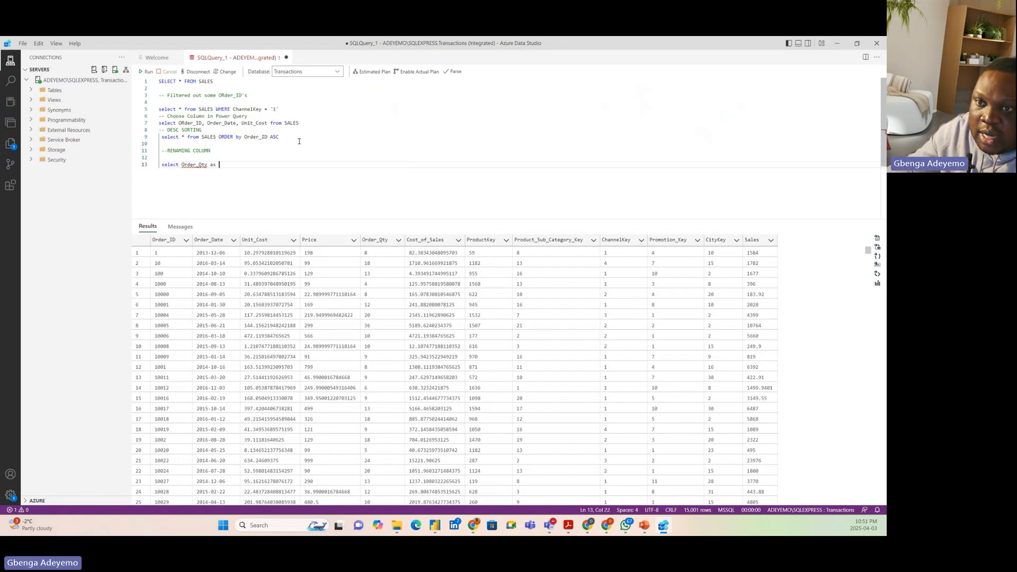
{"action": "type", "text": "Quani"}
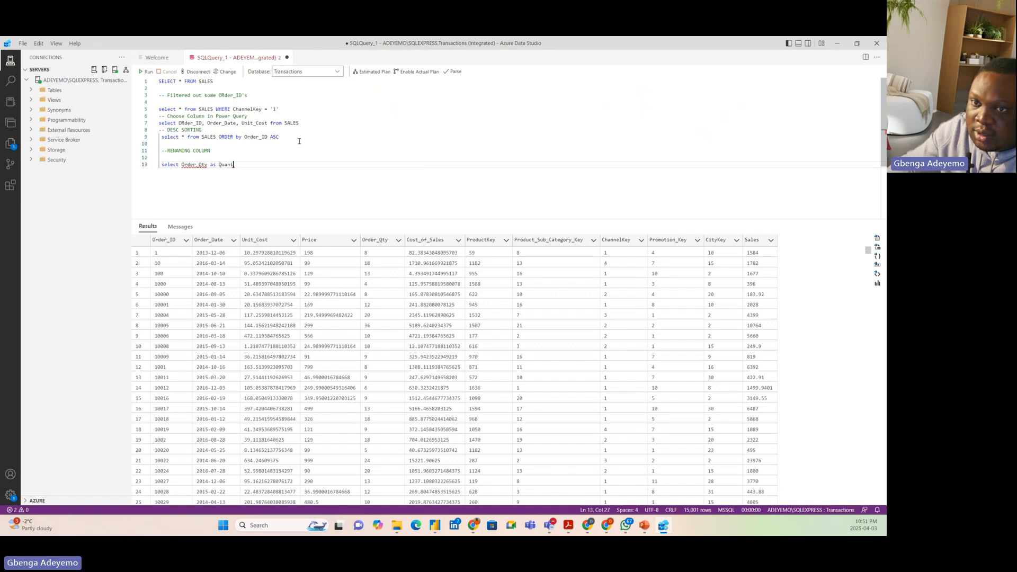
{"action": "type", "text": "ty from SA"}
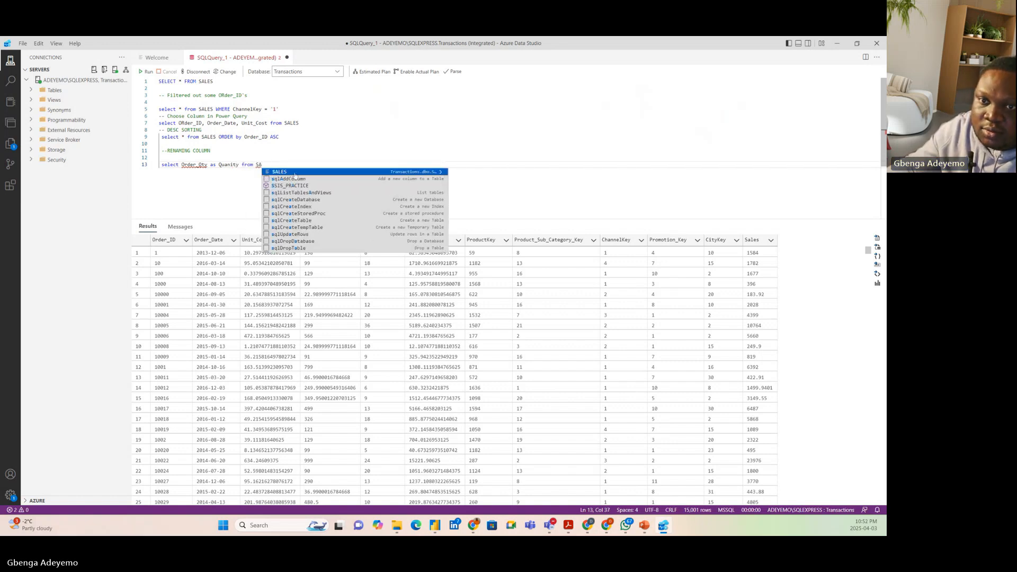
{"action": "key", "text": "Return"}
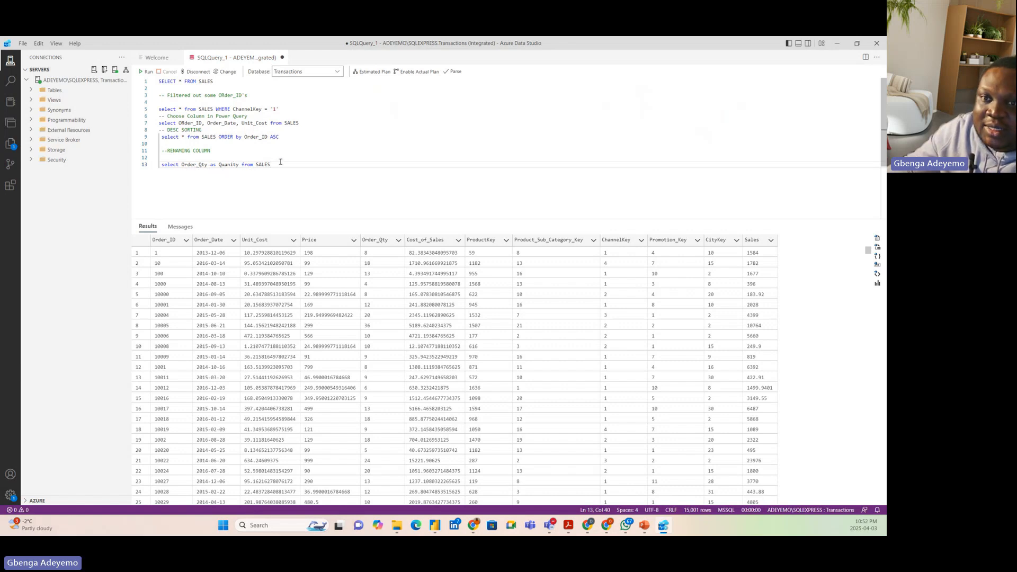
Run only the statement that aliases Order_Qty and switch back to Power Query Editor
{"action": "left_click_drag", "start_coordinate": [281, 161], "coordinate": [159, 164]}
{"action": "left_click", "coordinate": [146, 71]}
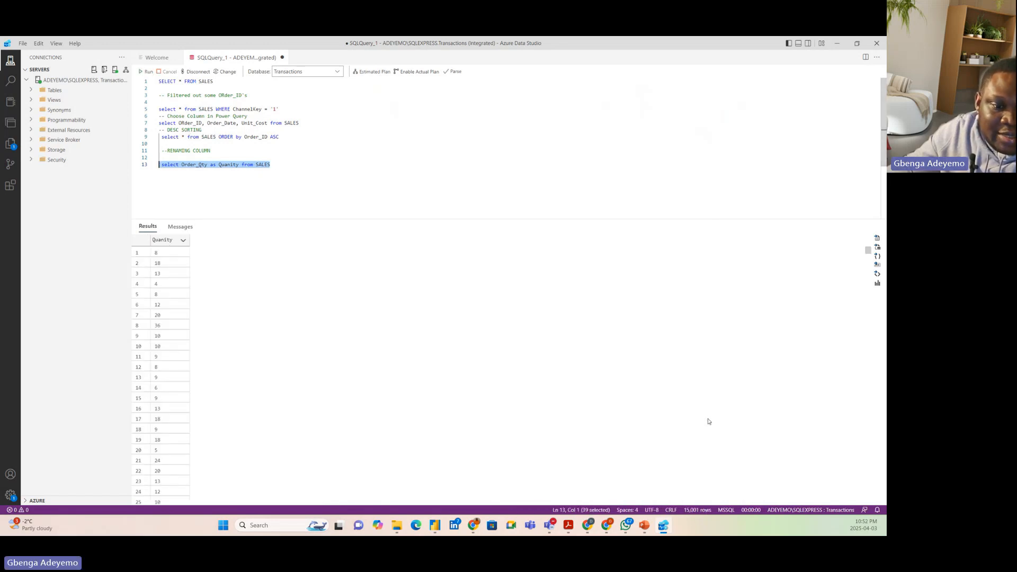
{"action": "left_click", "coordinate": [664, 526]}
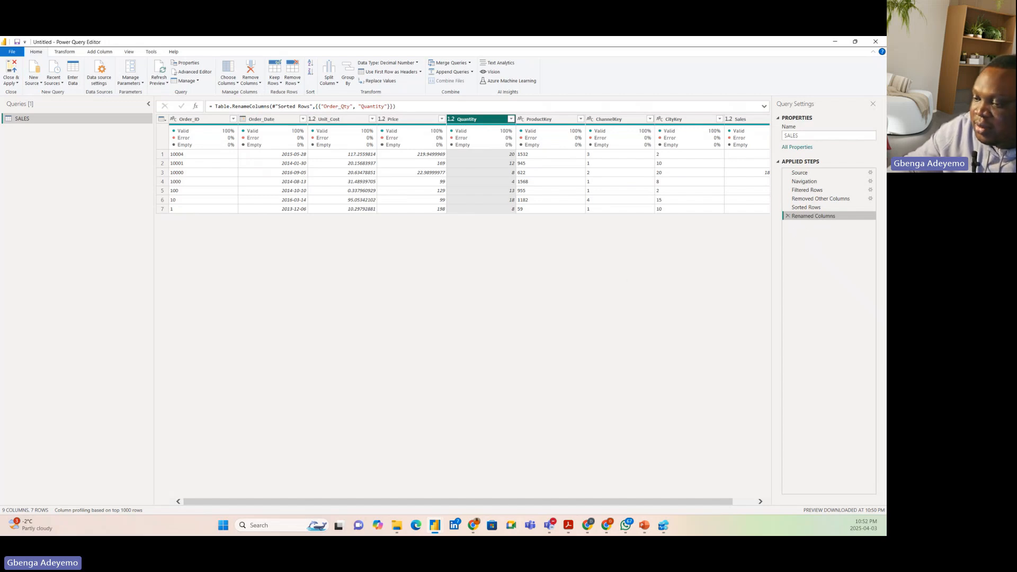
{"action": "key", "text": "alt+Tab"}
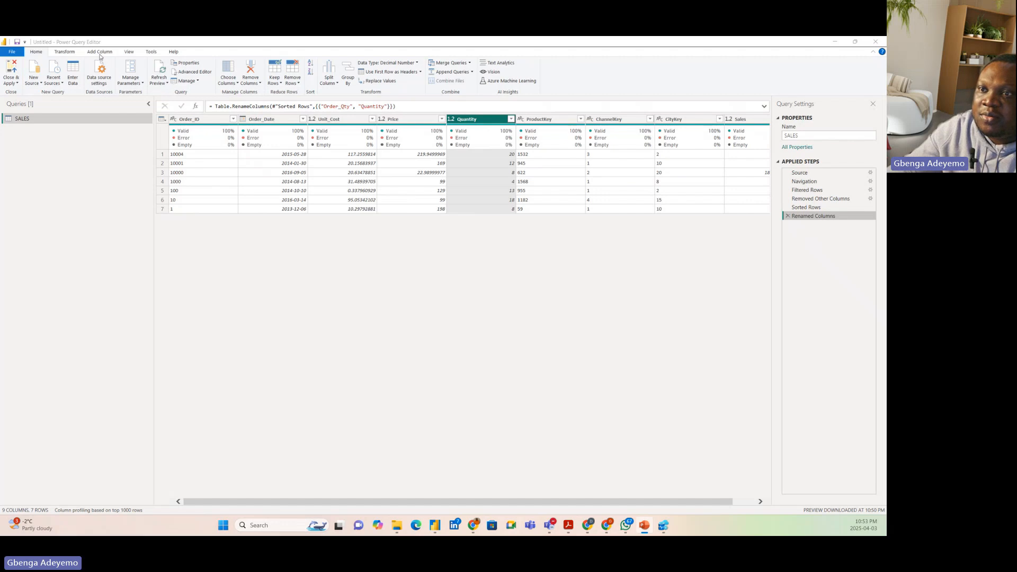
{"action": "left_click", "coordinate": [63, 53]}
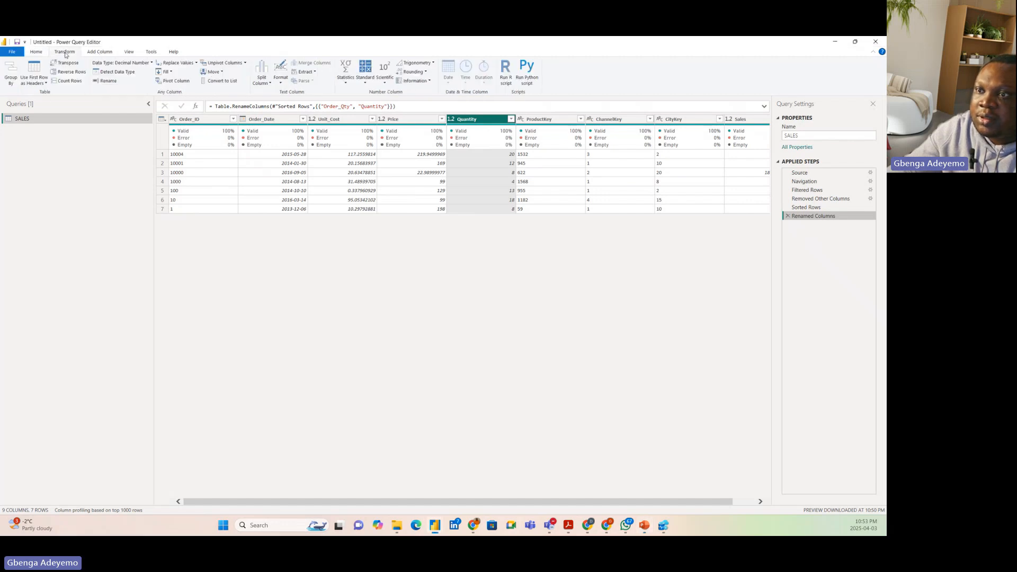
{"action": "left_click", "coordinate": [10, 82]}
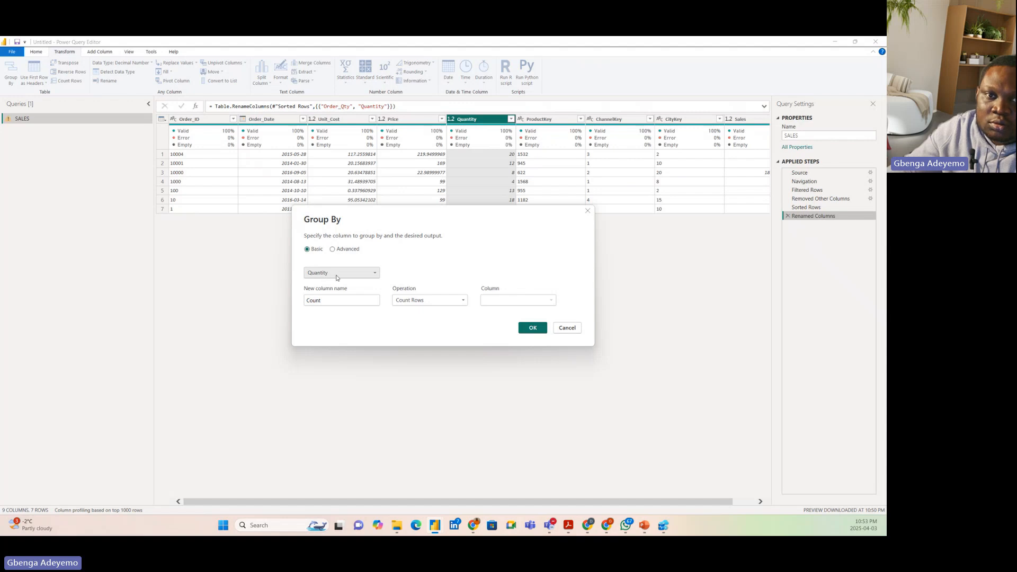
{"action": "left_click", "coordinate": [588, 211]}
Group the SALES rows by Order_ID, with a new column Count holding the Sum of Quantity
{"action": "left_click", "coordinate": [210, 119]}
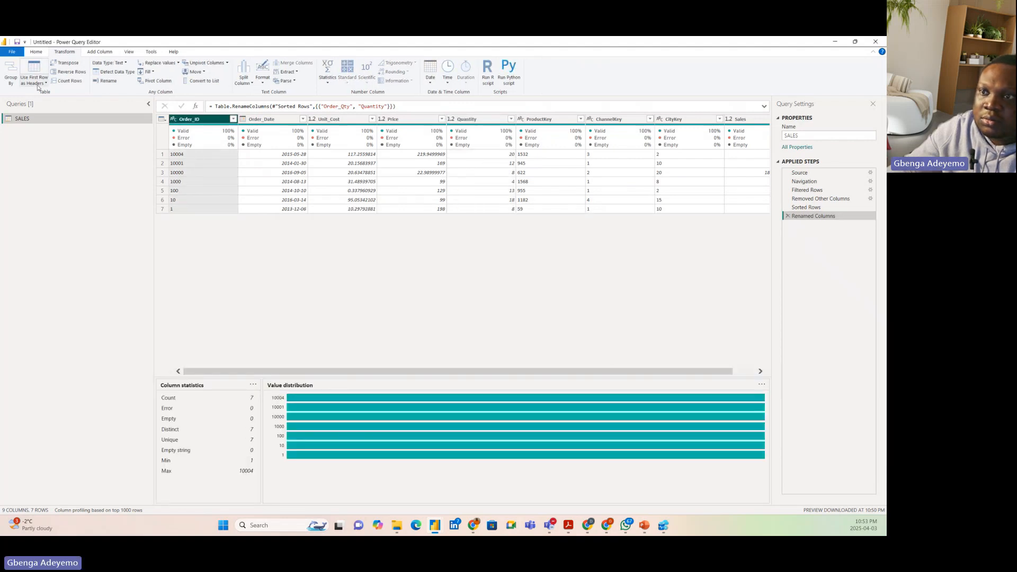
{"action": "left_click", "coordinate": [11, 77]}
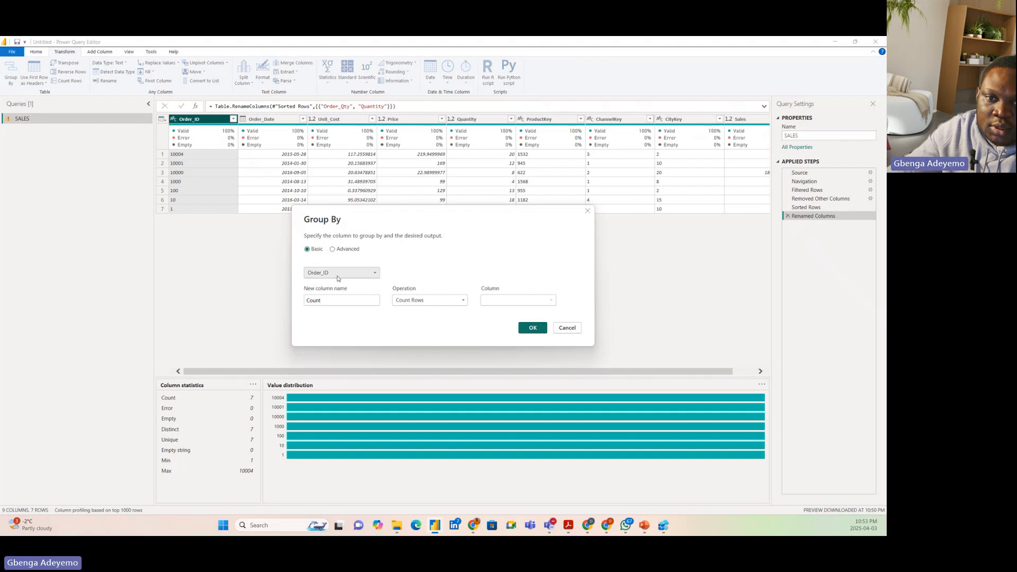
{"action": "left_click", "coordinate": [341, 304]}
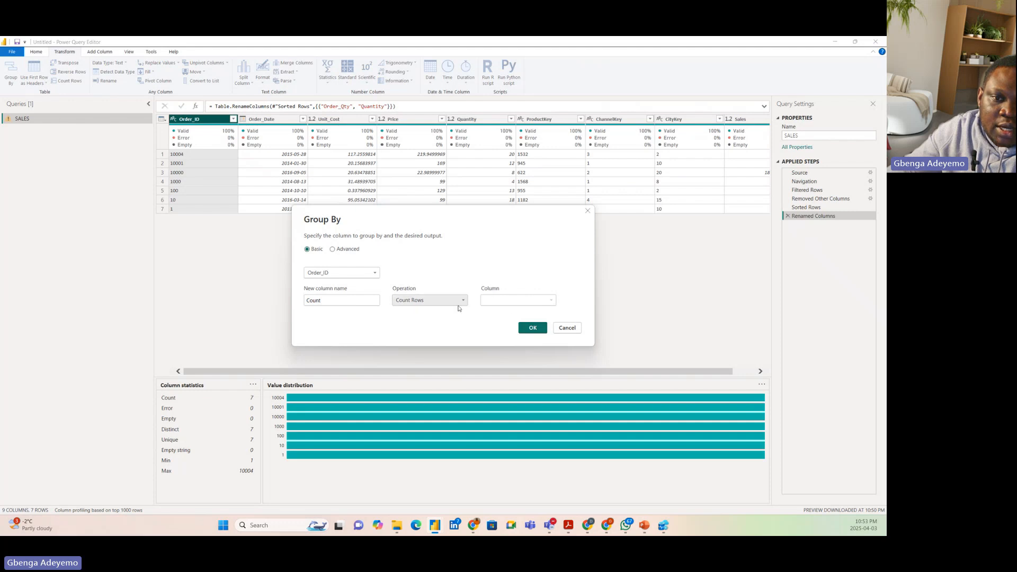
{"action": "left_click", "coordinate": [430, 301]}
{"action": "left_click", "coordinate": [430, 300]}
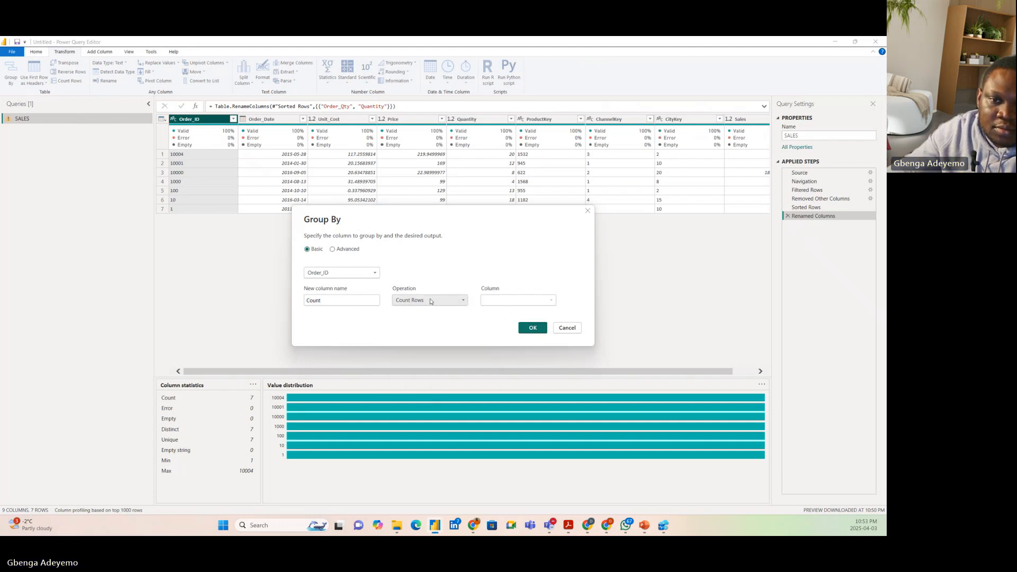
{"action": "left_click", "coordinate": [431, 301]}
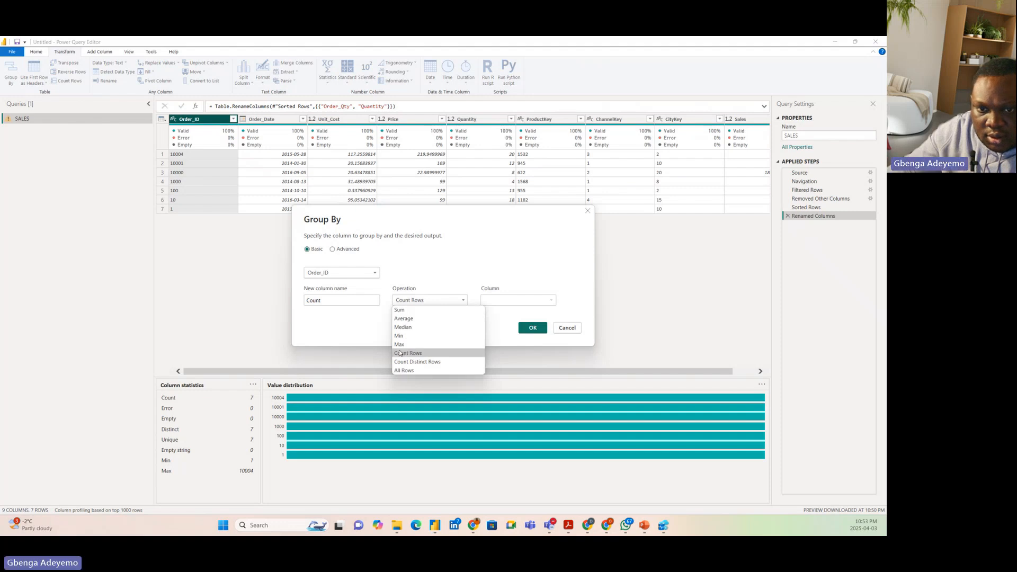
{"action": "left_click", "coordinate": [418, 301]}
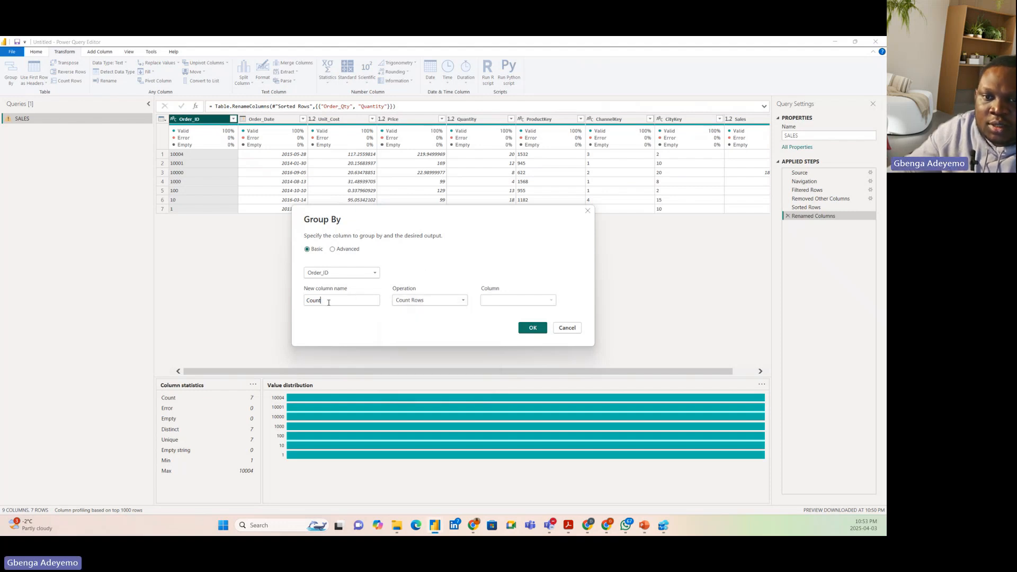
{"action": "left_click", "coordinate": [413, 302]}
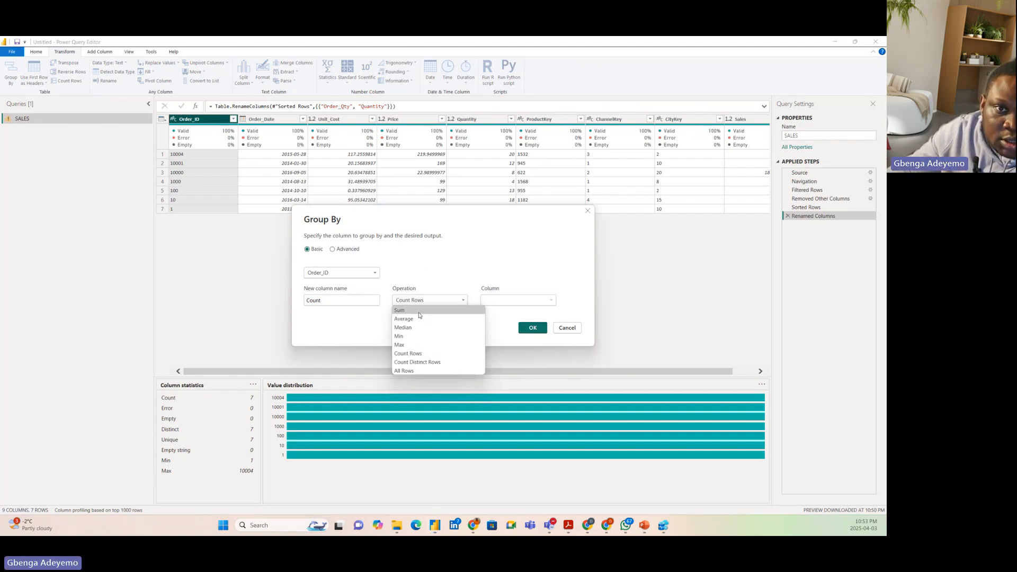
{"action": "left_click", "coordinate": [419, 312]}
{"action": "left_click", "coordinate": [503, 301]}
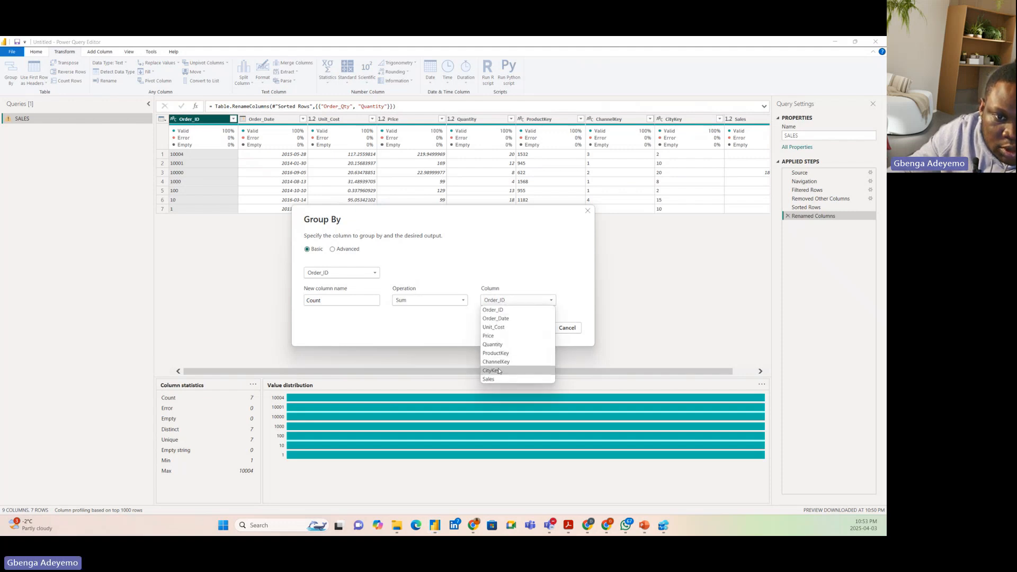
{"action": "left_click", "coordinate": [495, 345]}
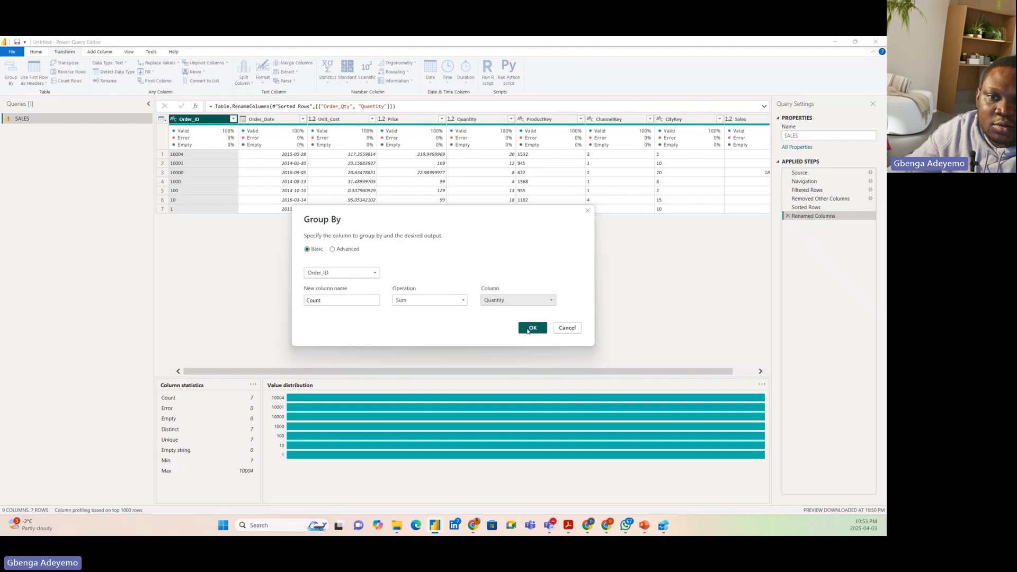
{"action": "left_click", "coordinate": [532, 328]}
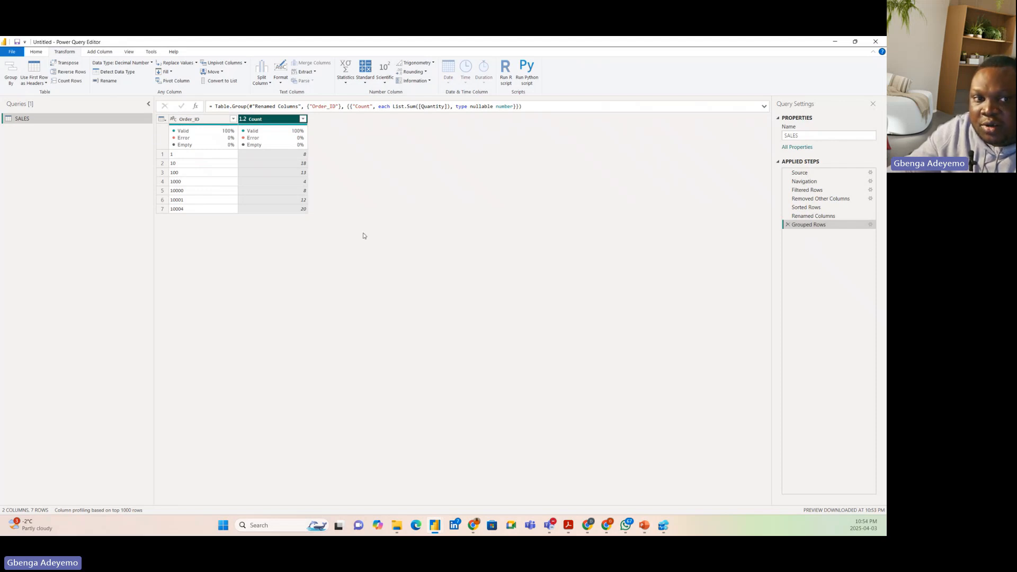
Check whether the Grouped Rows step offers its native query, and switch to Azure Data Studio
{"action": "right_click", "coordinate": [814, 227]}
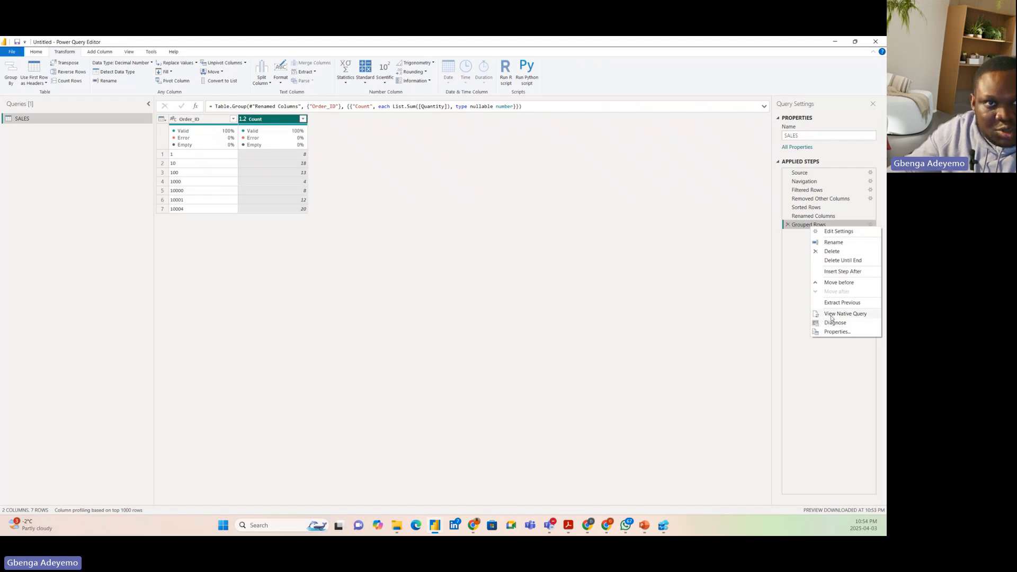
{"action": "left_click", "coordinate": [471, 227]}
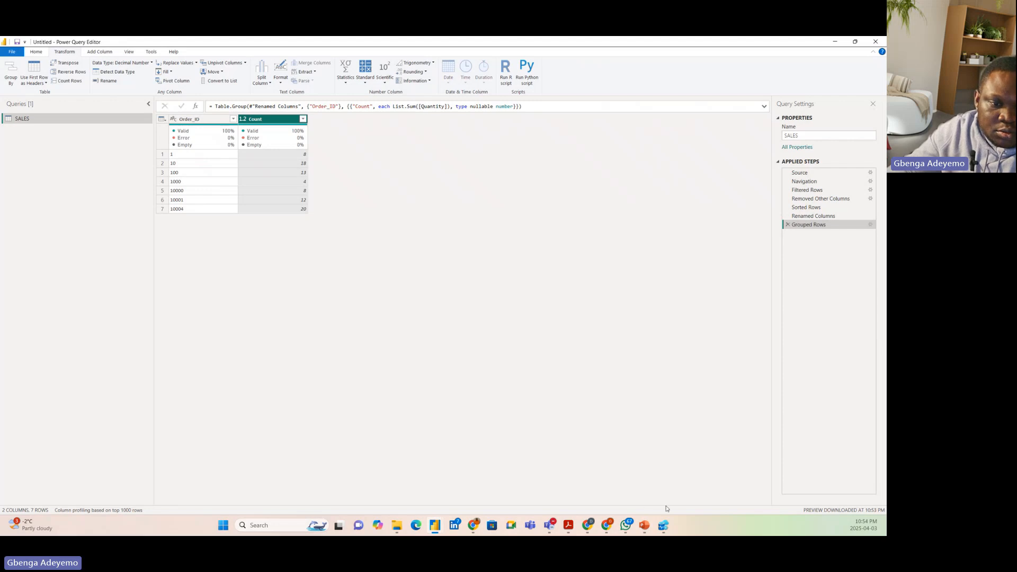
{"action": "left_click", "coordinate": [667, 528]}
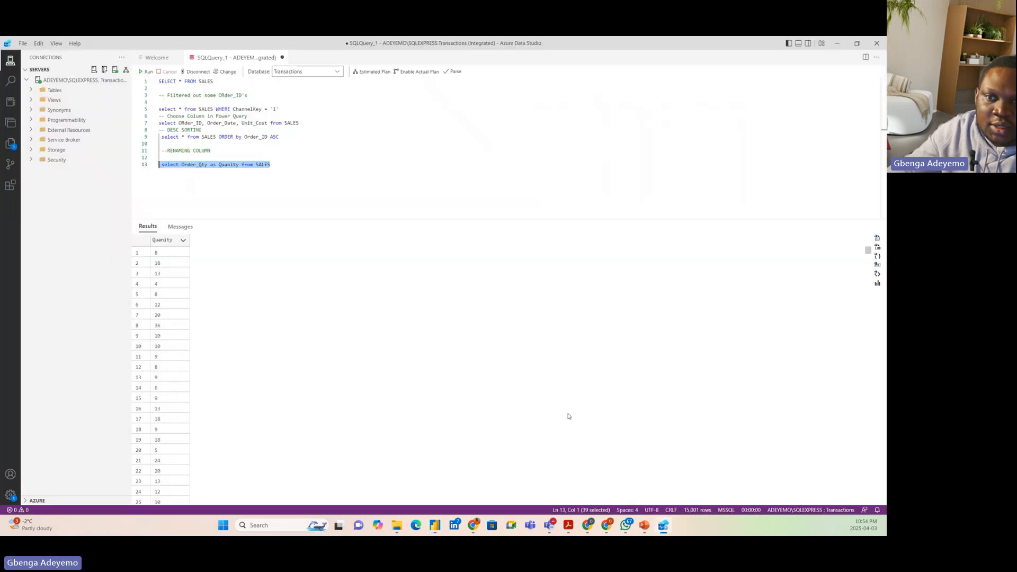
Add the comment "-- GROUPBY" on line 15, below the query that aliases Order_Qty
{"action": "left_click", "coordinate": [285, 165]}
{"action": "key", "text": "Return"}
{"action": "key", "text": "Return"}
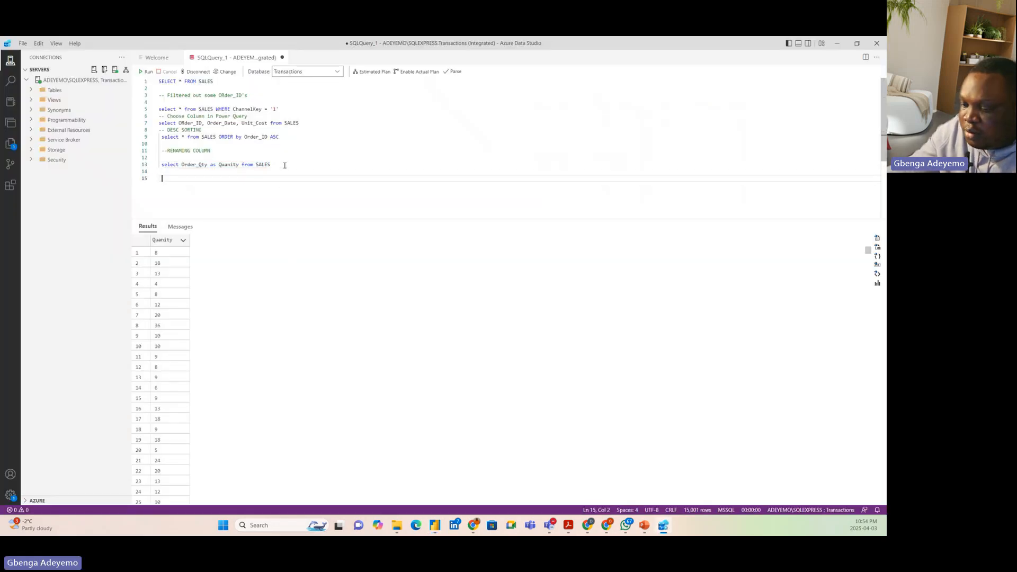
{"action": "type", "text": "-- GROUPBY"}
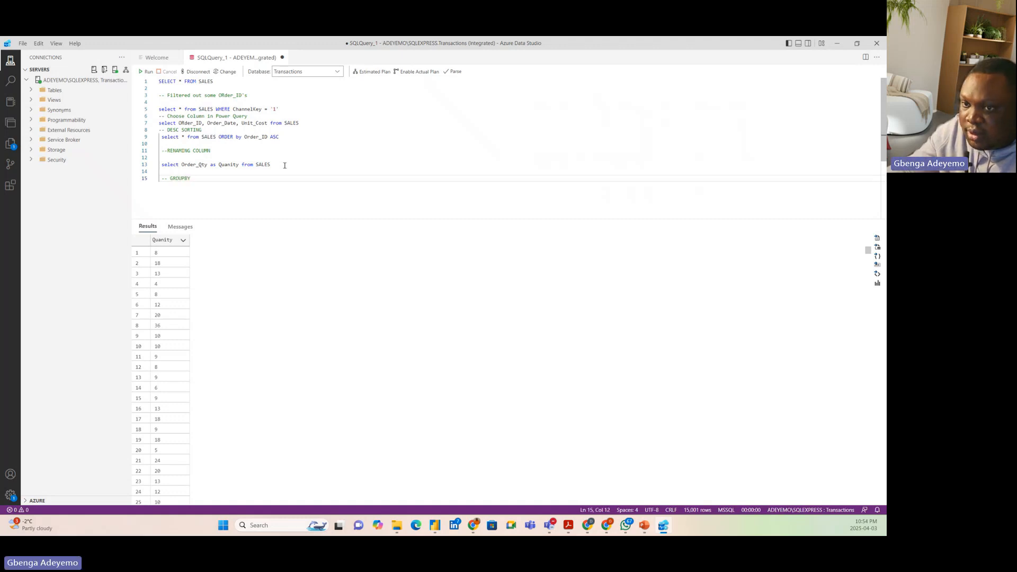
{"action": "key", "text": "Return"}
Write the query "select SUM(Order_Qty) as Quantity from SALES" on line 16, below the GROUPBY comment
{"action": "type", "text": "select "}
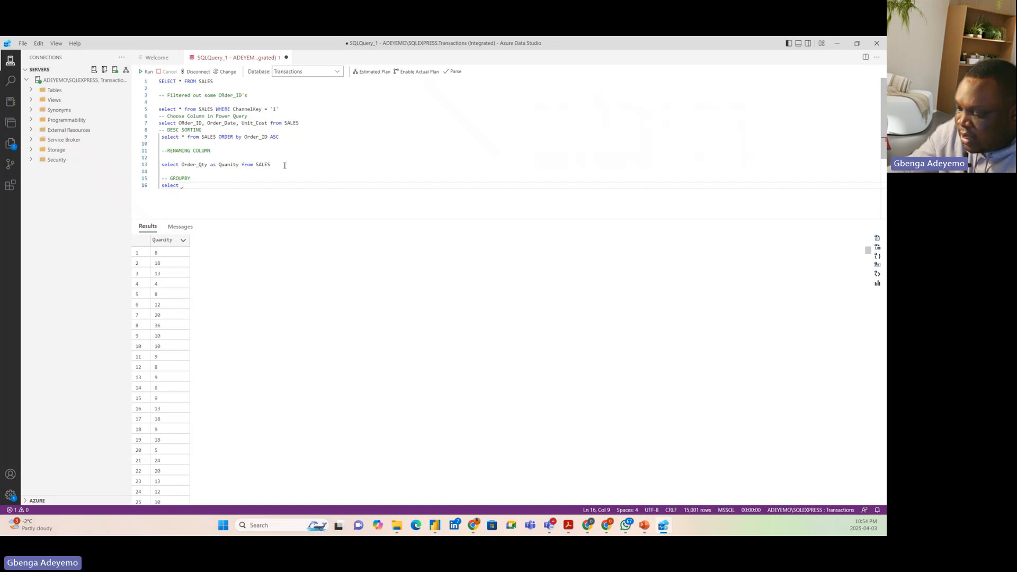
{"action": "type", "text": "sum"}
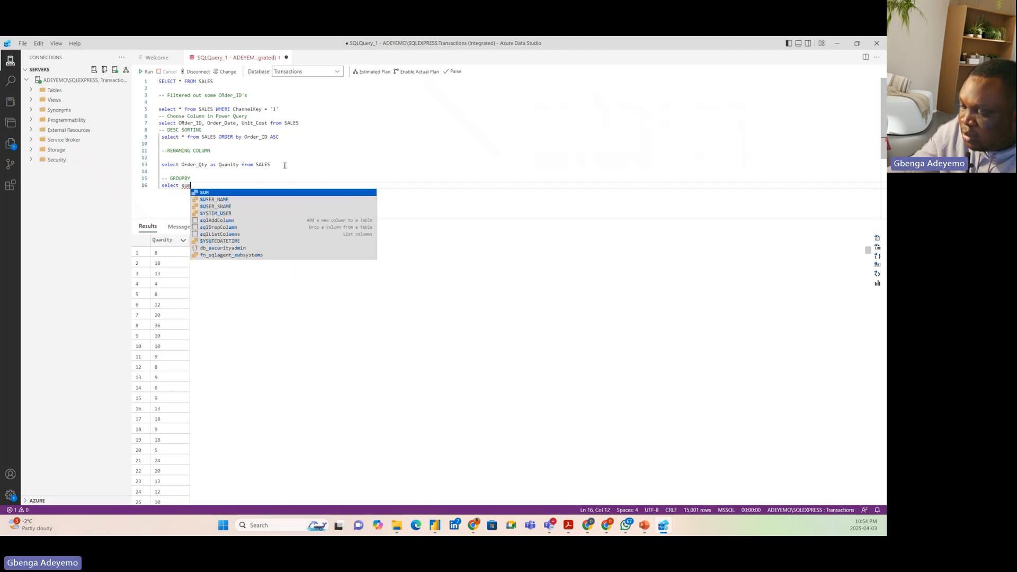
{"action": "key", "text": "Return"}
{"action": "type", "text": "()"}
{"action": "key", "text": "BackSpace"}
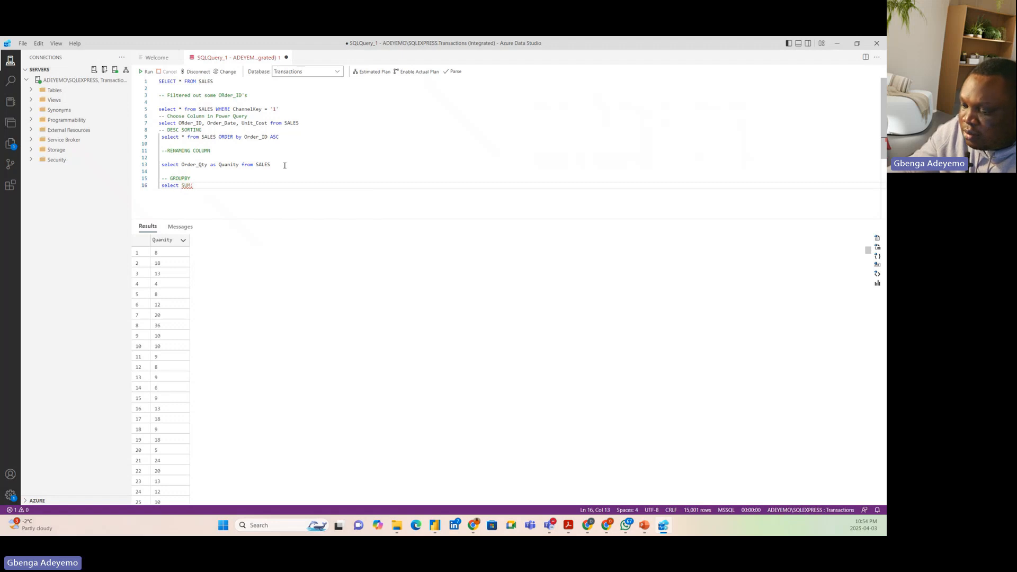
{"action": "type", "text": "Order"}
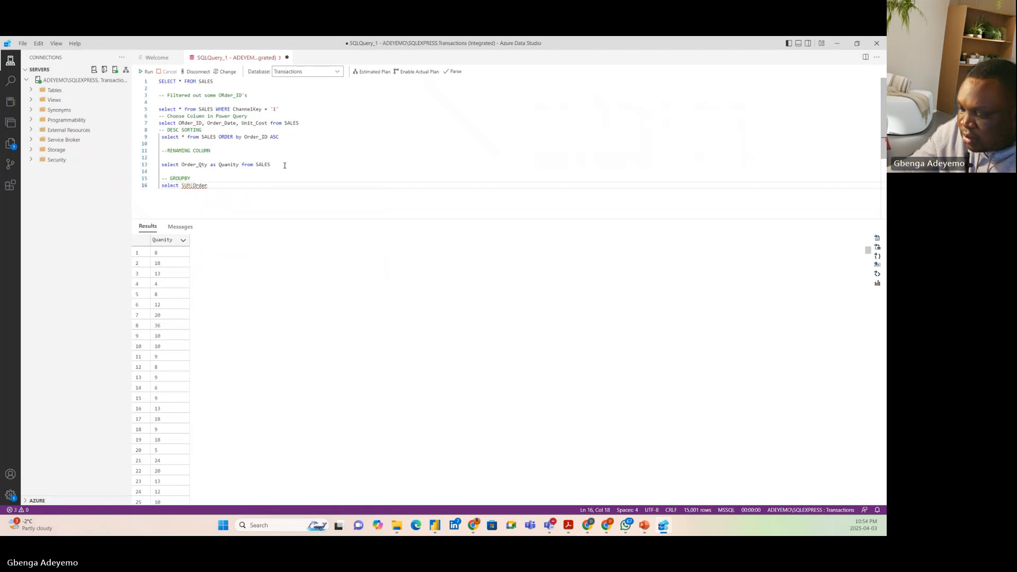
{"action": "type", "text": "_Qty"}
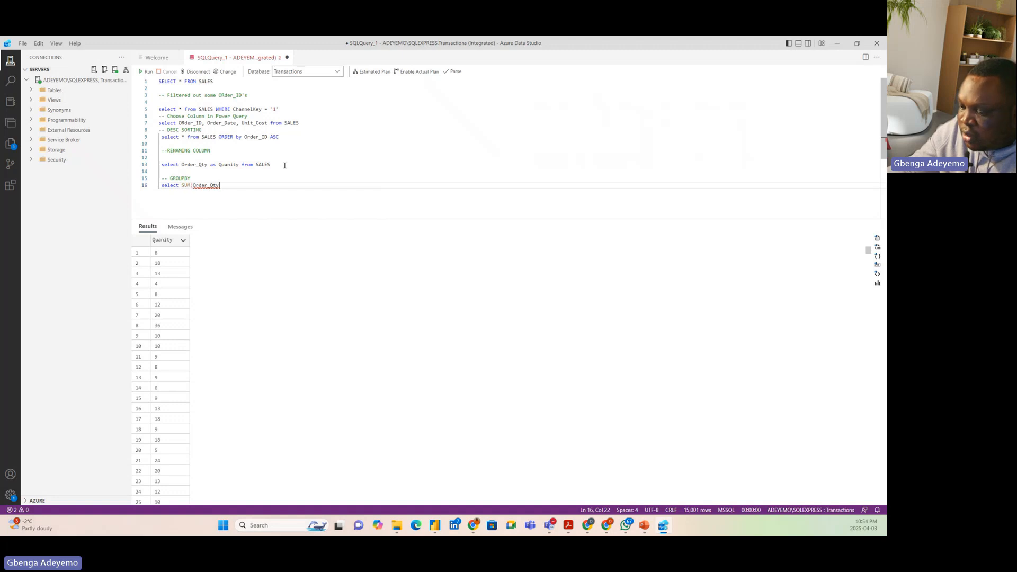
{"action": "type", "text": ") as "}
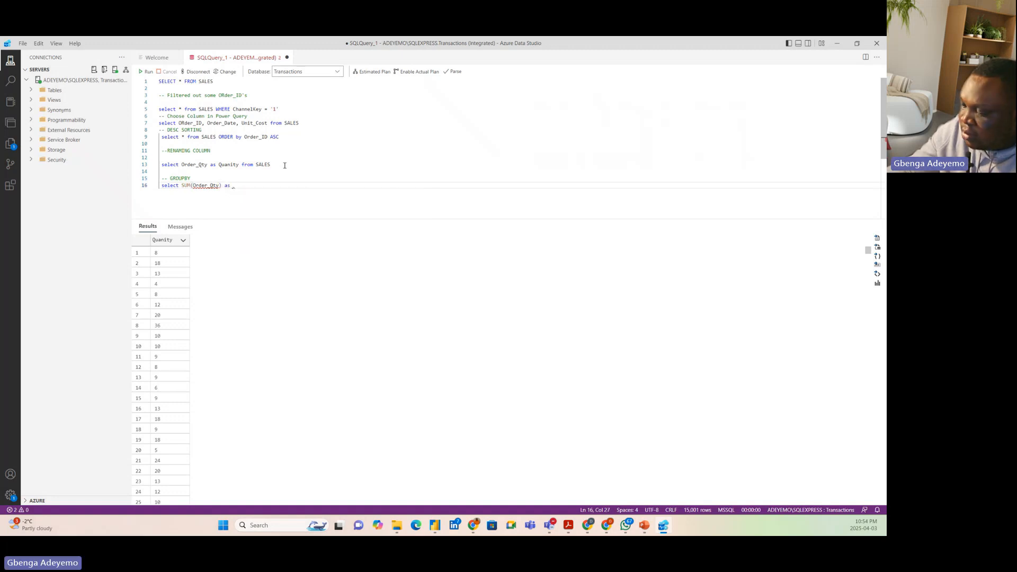
{"action": "type", "text": "Q"}
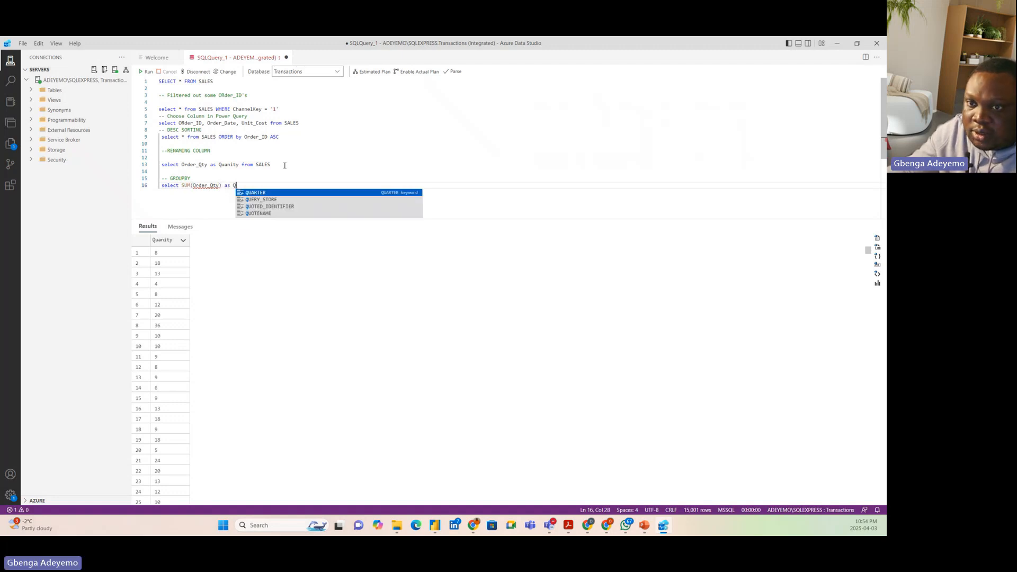
{"action": "type", "text": "uantity"}
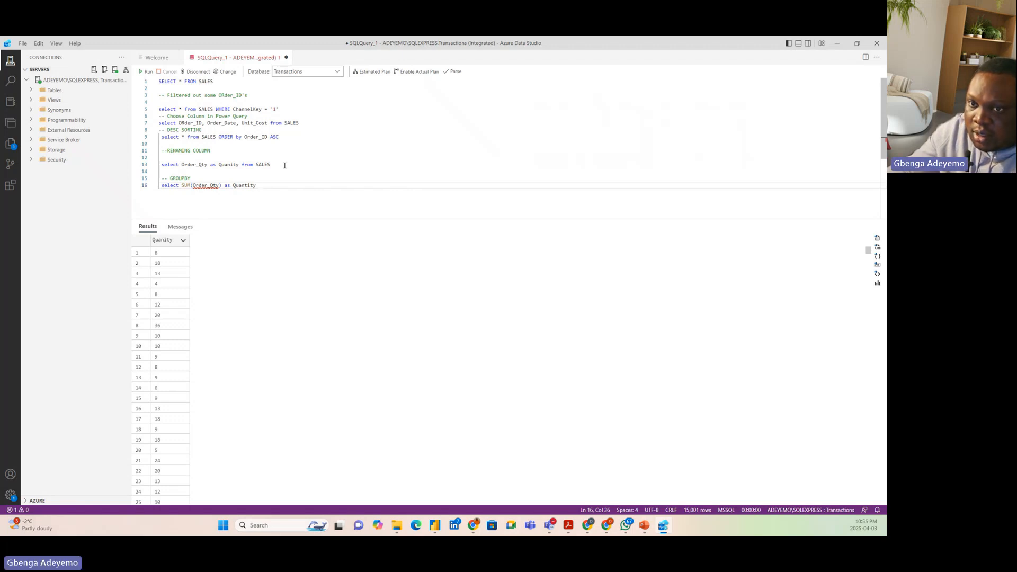
{"action": "type", "text": "from SA"}
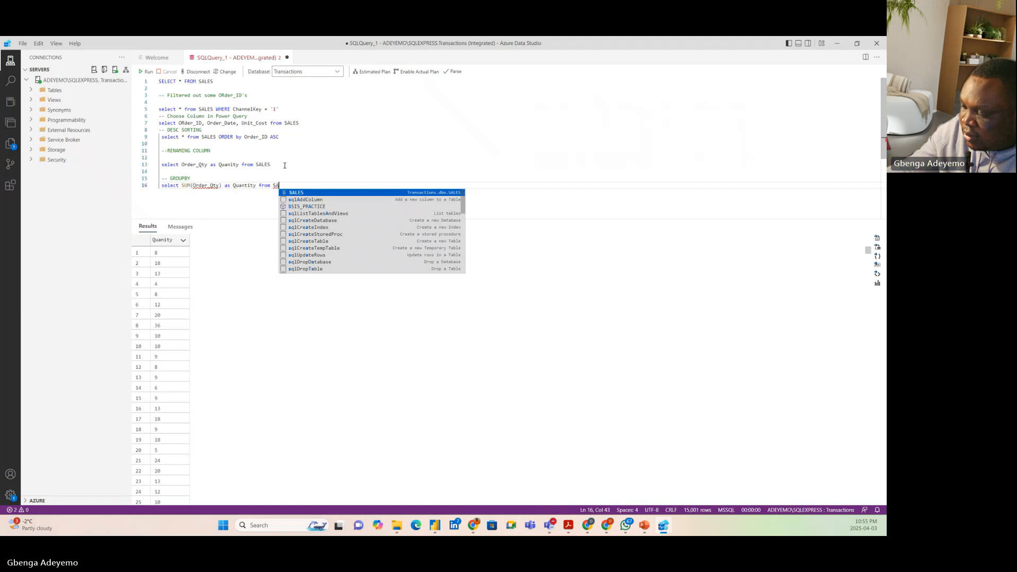
{"action": "type", "text": "LES"}
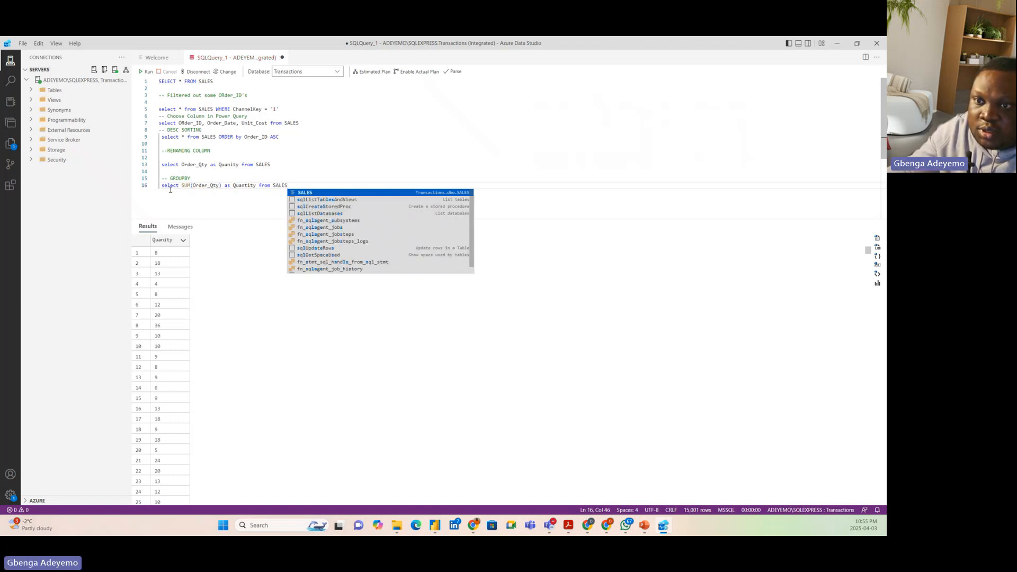
Insert "Order_ID," before SUM(Order_Qty) in the select list on line 16
{"action": "left_click", "coordinate": [182, 185]}
{"action": "type", "text": "Order_Id"}
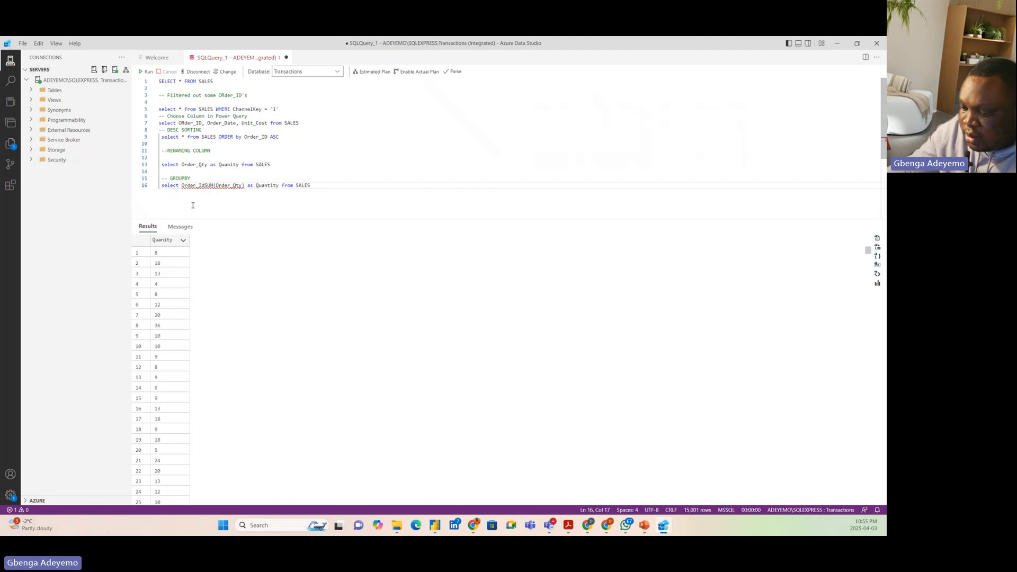
{"action": "key", "text": "BackSpace"}
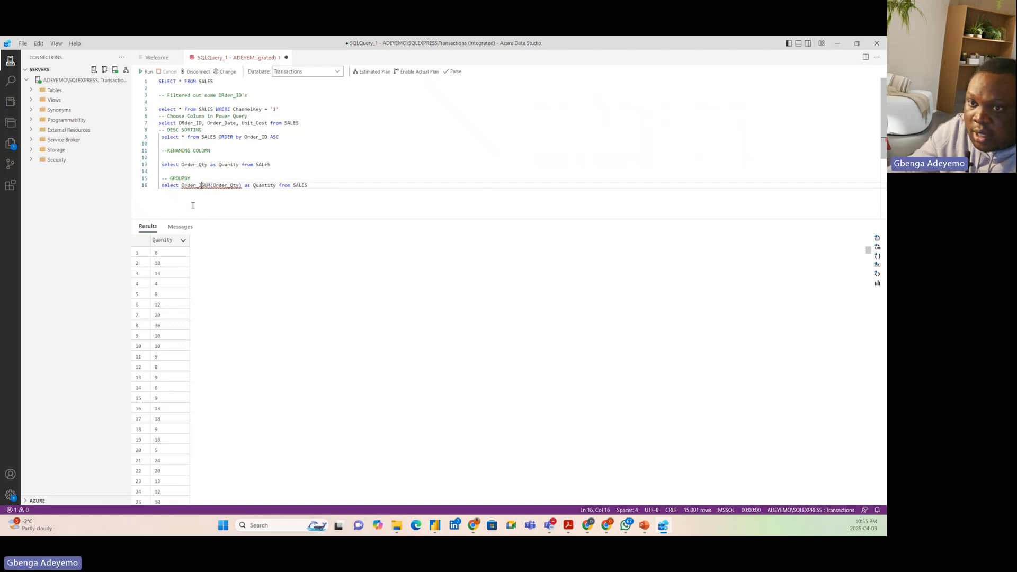
{"action": "type", "text": "D,"}
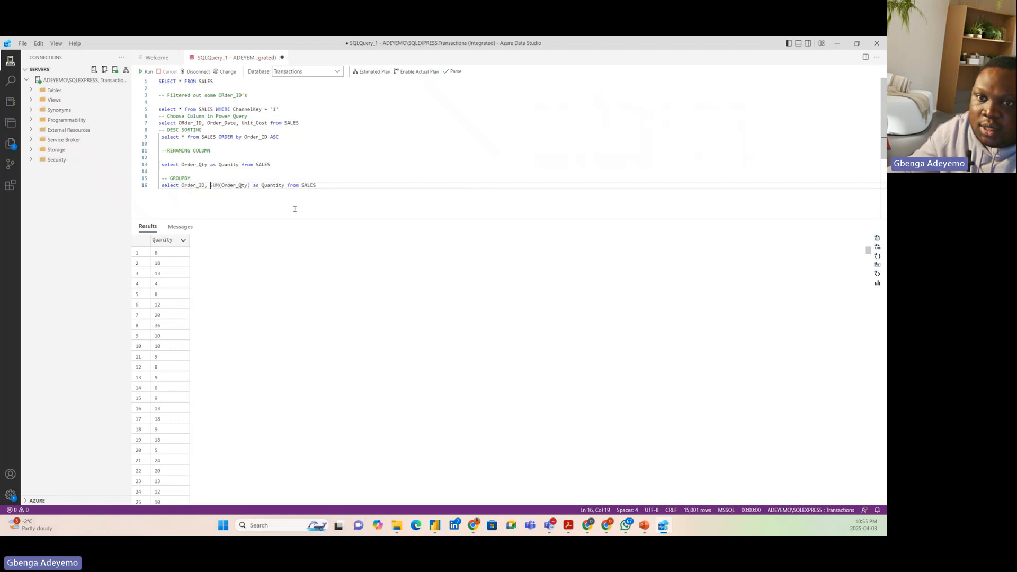
Append "GROUP BY Order_ID" to the end of the query on line 16
{"action": "left_click", "coordinate": [334, 185]}
{"action": "type", "text": "G"}
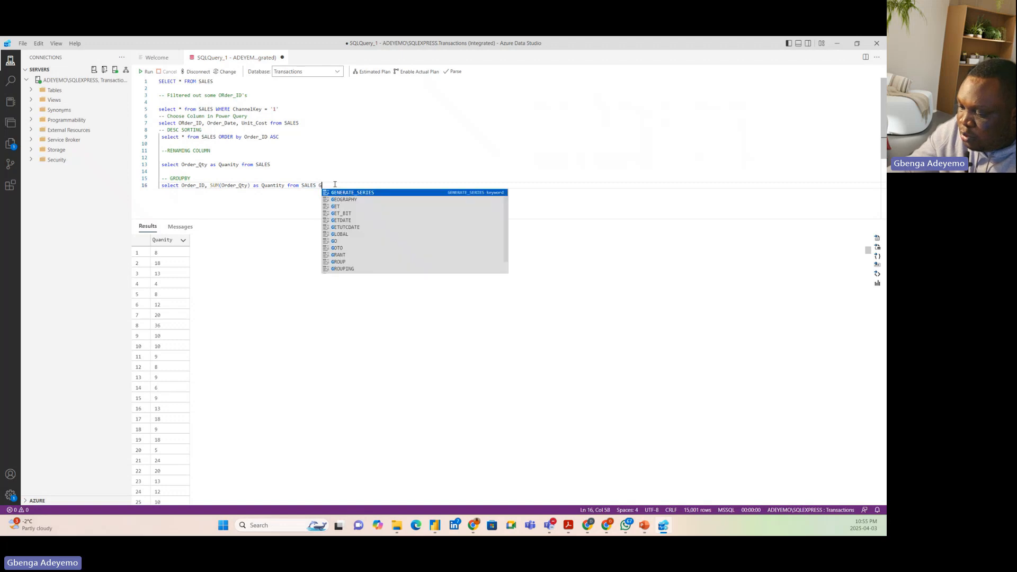
{"action": "type", "text": "ROUP B"}
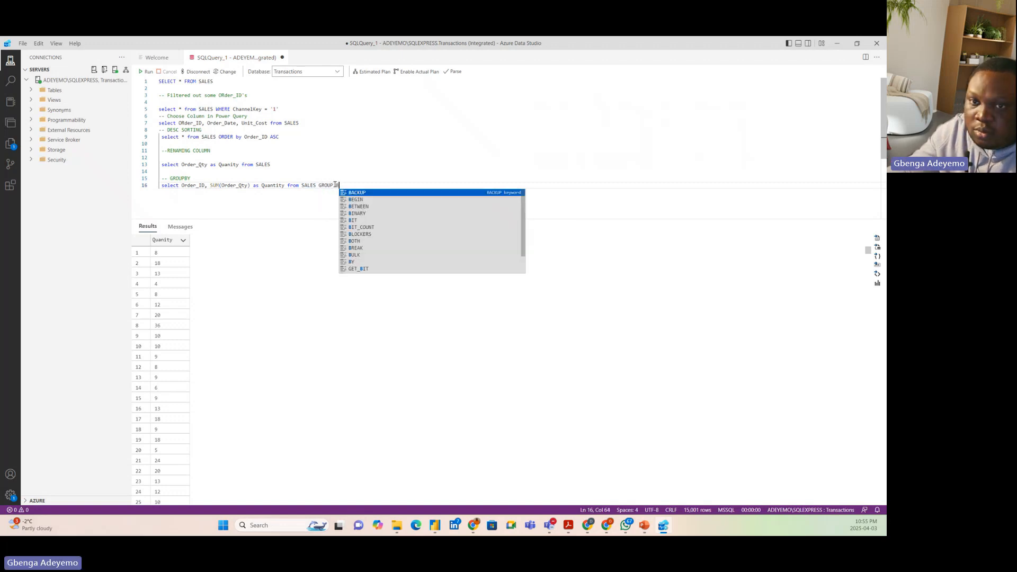
{"action": "type", "text": "Y Or"}
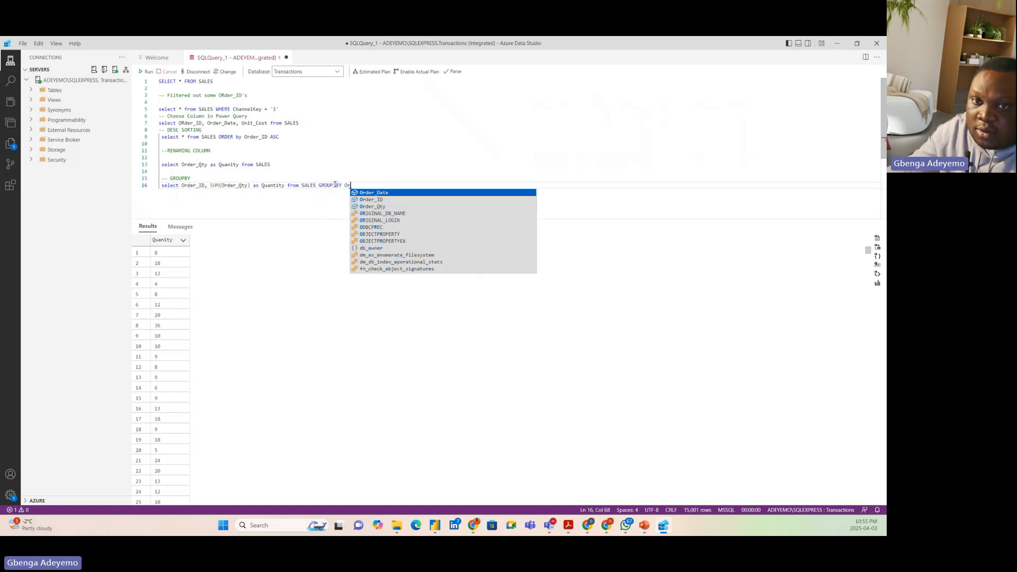
{"action": "type", "text": "der_ID"}
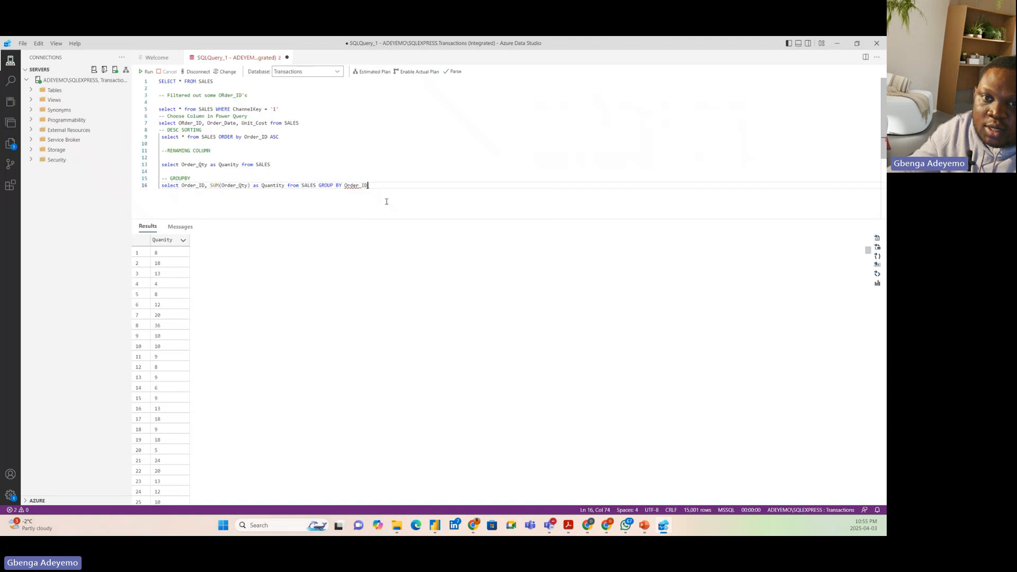
Run only the GROUP BY statement on line 16 and switch back to Power Query Editor
{"action": "left_click_drag", "start_coordinate": [367, 185], "coordinate": [160, 192]}
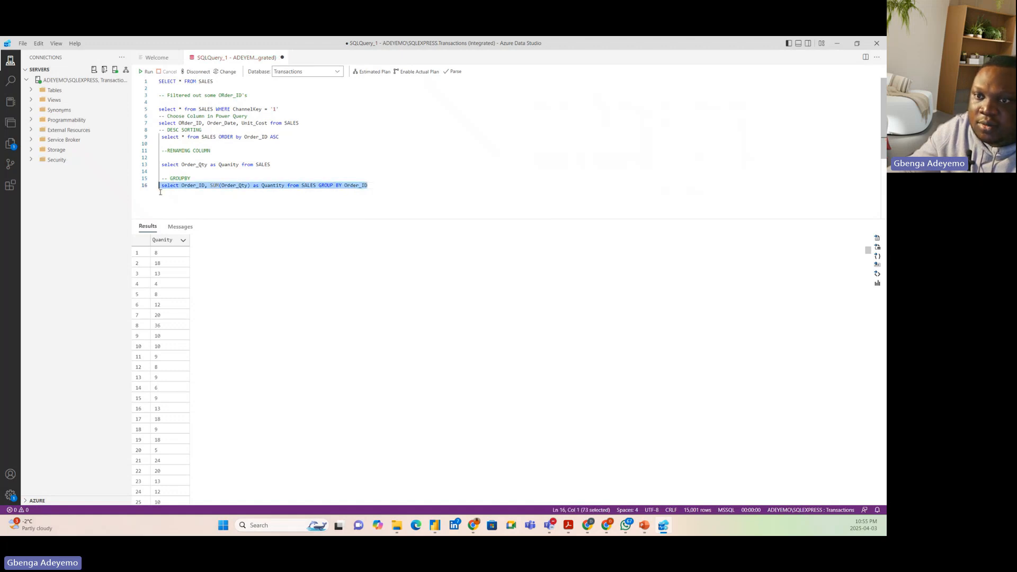
{"action": "left_click", "coordinate": [146, 71]}
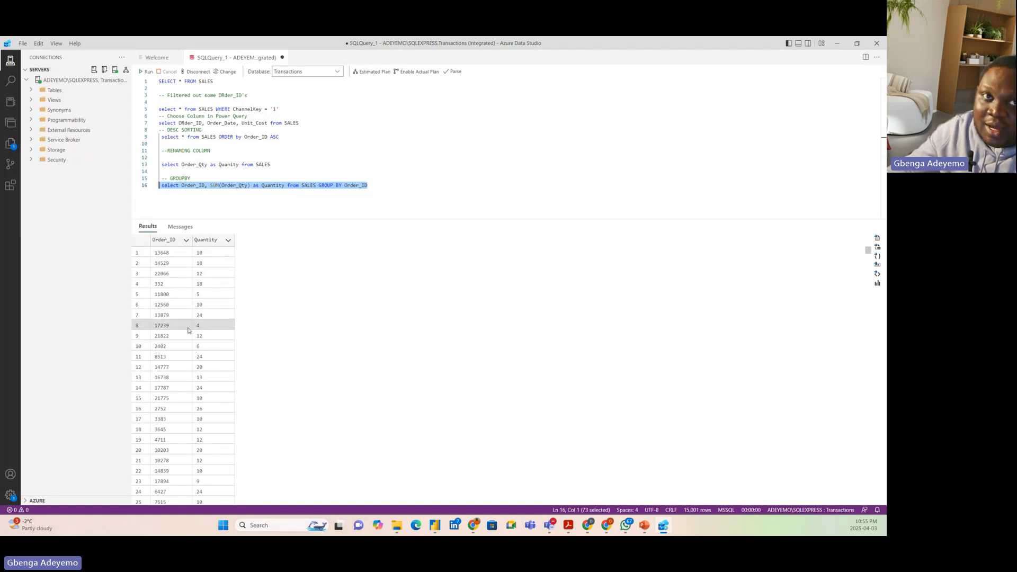
{"action": "left_click", "coordinate": [839, 46]}
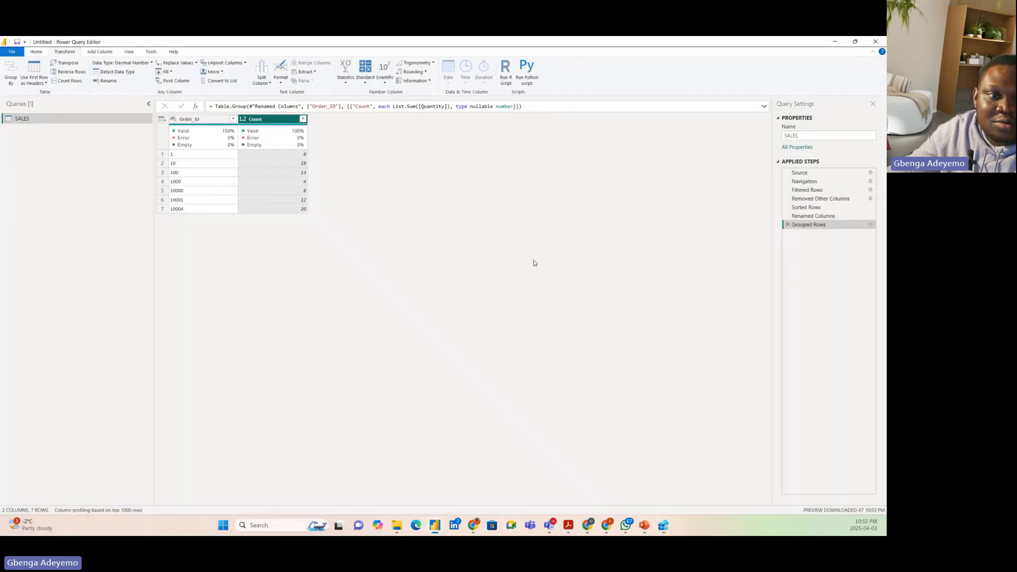
{"action": "left_click", "coordinate": [665, 527]}
{"action": "left_click", "coordinate": [664, 526]}
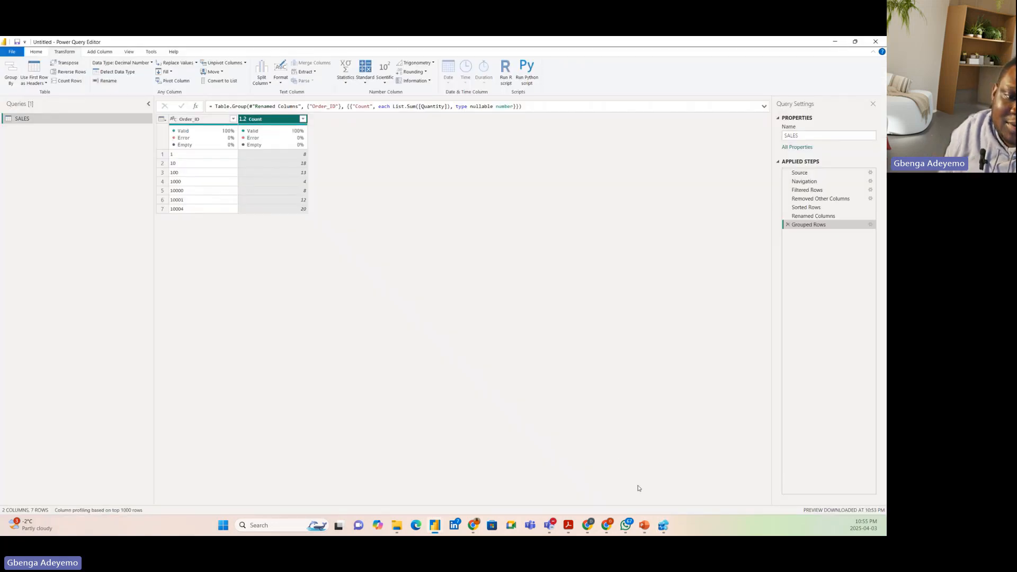
{"action": "left_click", "coordinate": [665, 526]}
{"action": "left_click", "coordinate": [666, 533]}
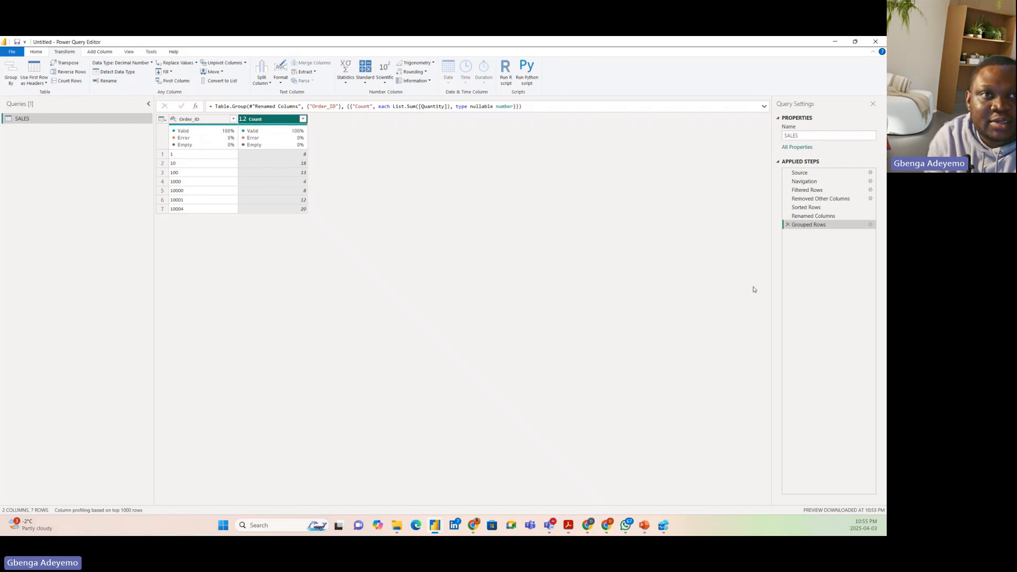
View the native query generated for the Grouped Rows step and close it after reviewing the SQL
{"action": "right_click", "coordinate": [814, 224]}
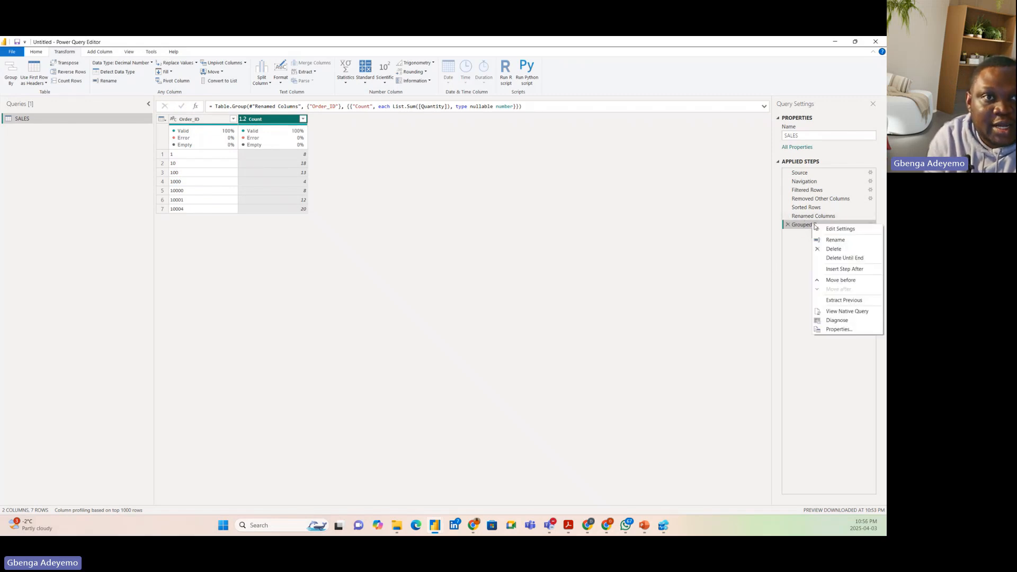
{"action": "left_click", "coordinate": [847, 312]}
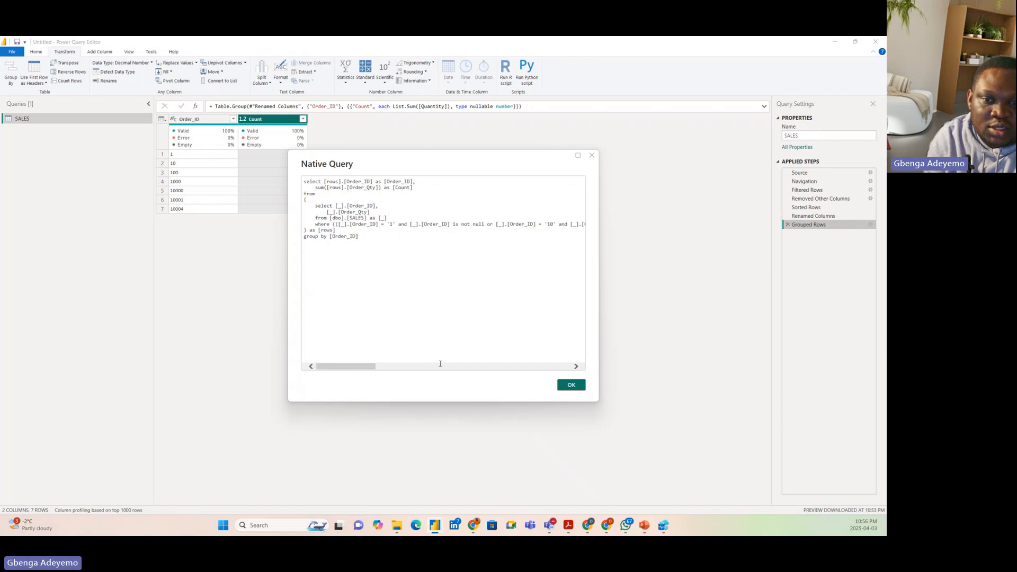
{"action": "left_click_drag", "start_coordinate": [341, 367], "coordinate": [292, 346]}
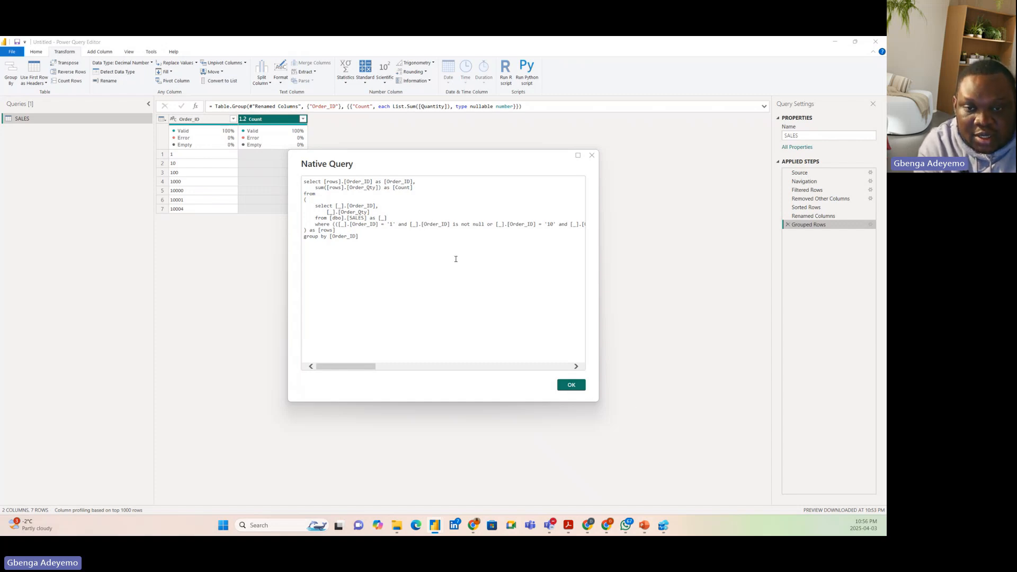
{"action": "left_click", "coordinate": [561, 386]}
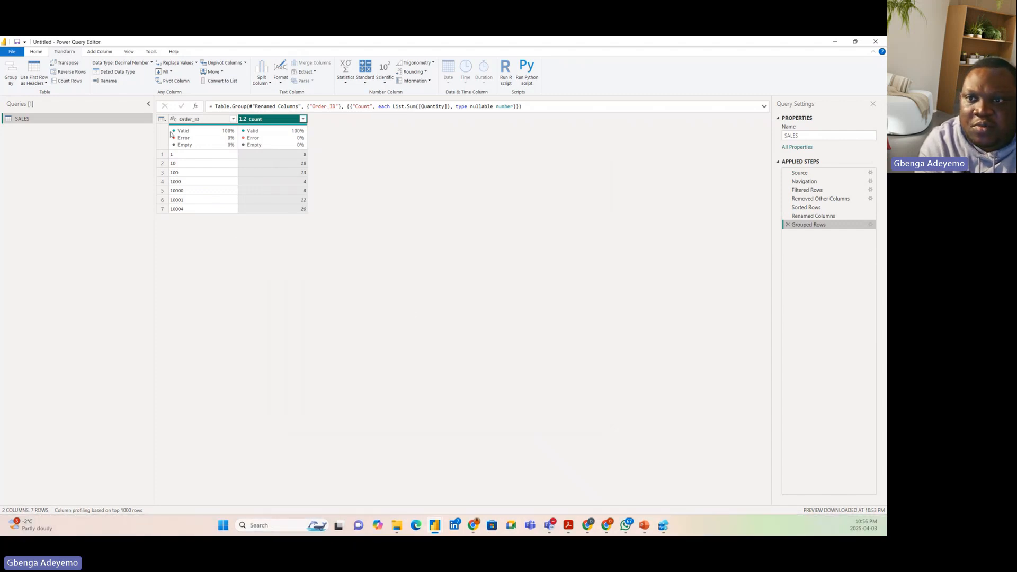
Change the data type of the Order_ID column to Whole Number
{"action": "left_click", "coordinate": [179, 119]}
{"action": "left_click", "coordinate": [173, 118]}
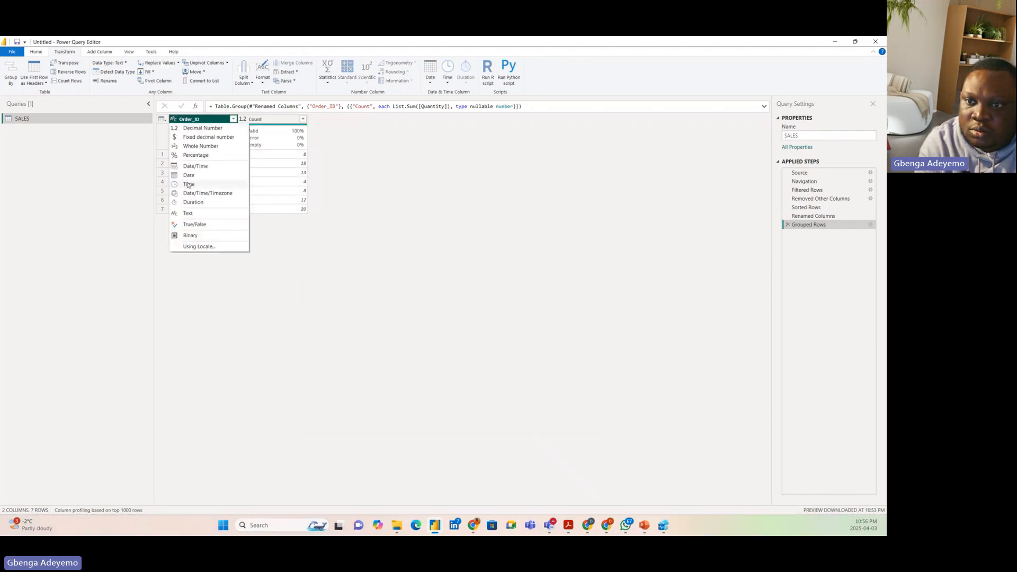
{"action": "left_click", "coordinate": [197, 146]}
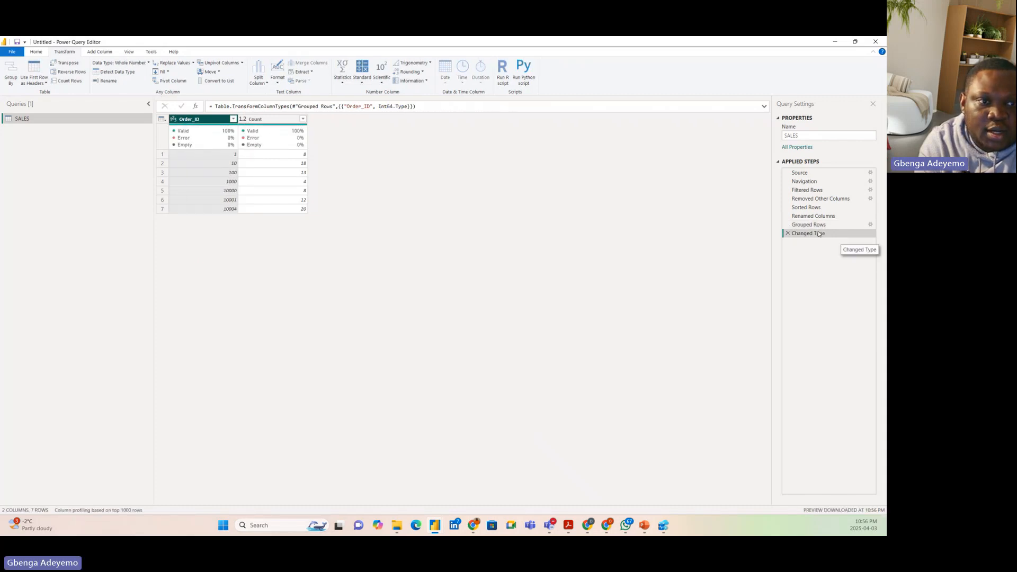
Check whether the Changed Type step offers a native query, comparing its output with the Grouped Rows step
{"action": "right_click", "coordinate": [819, 233]}
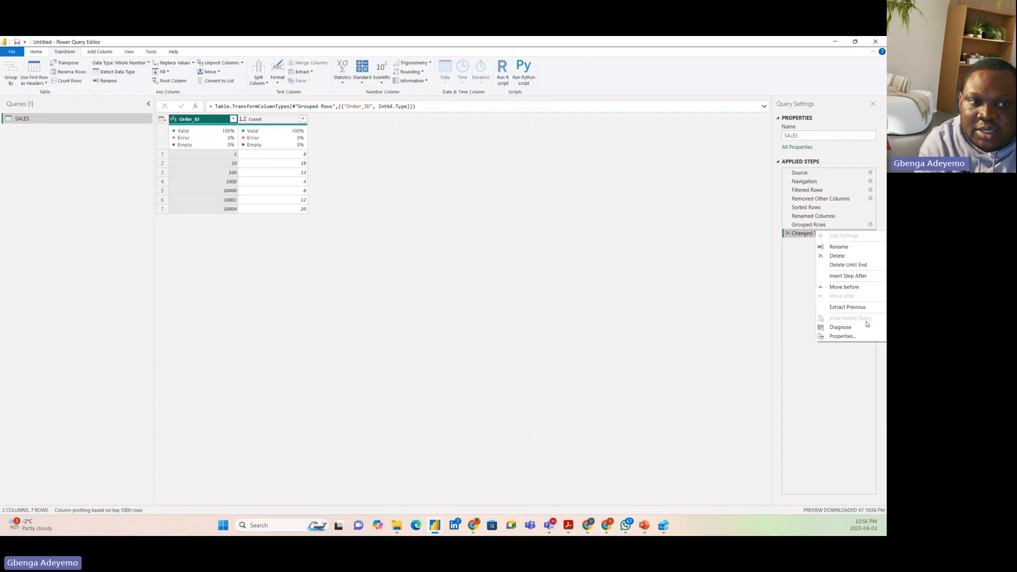
{"action": "left_click", "coordinate": [804, 226]}
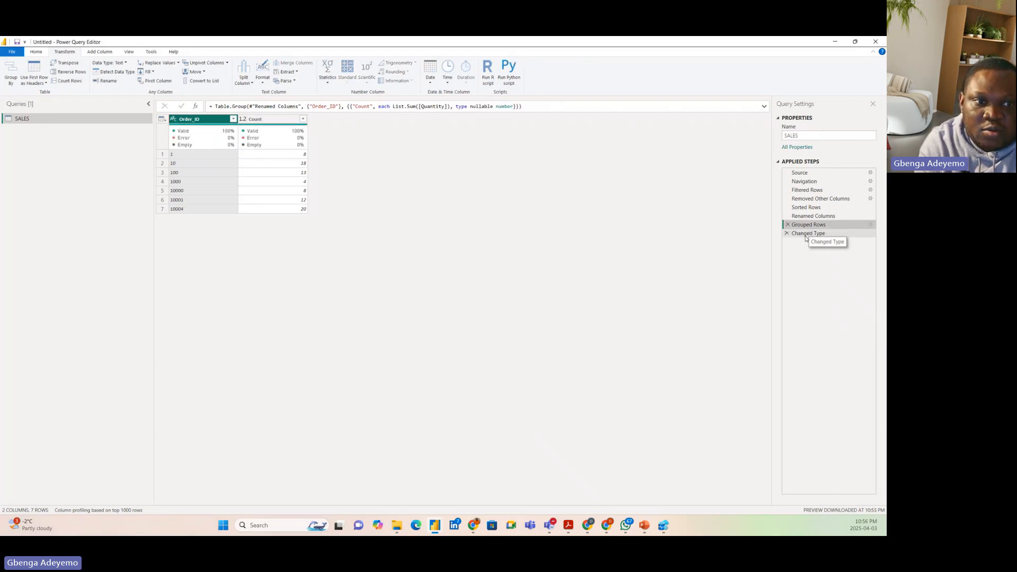
{"action": "left_click", "coordinate": [806, 235]}
{"action": "right_click", "coordinate": [808, 235]}
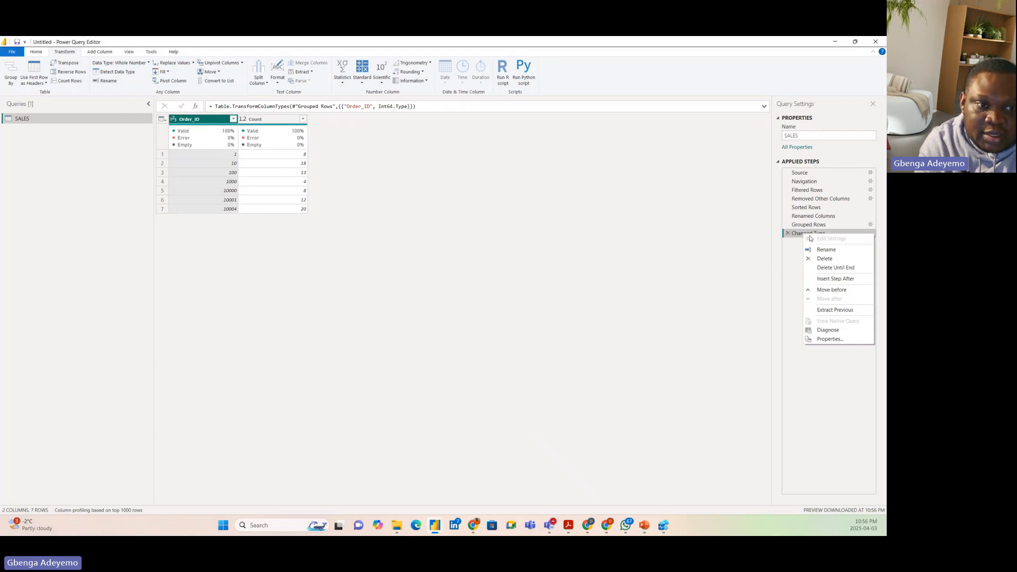
{"action": "left_click", "coordinate": [802, 285]}
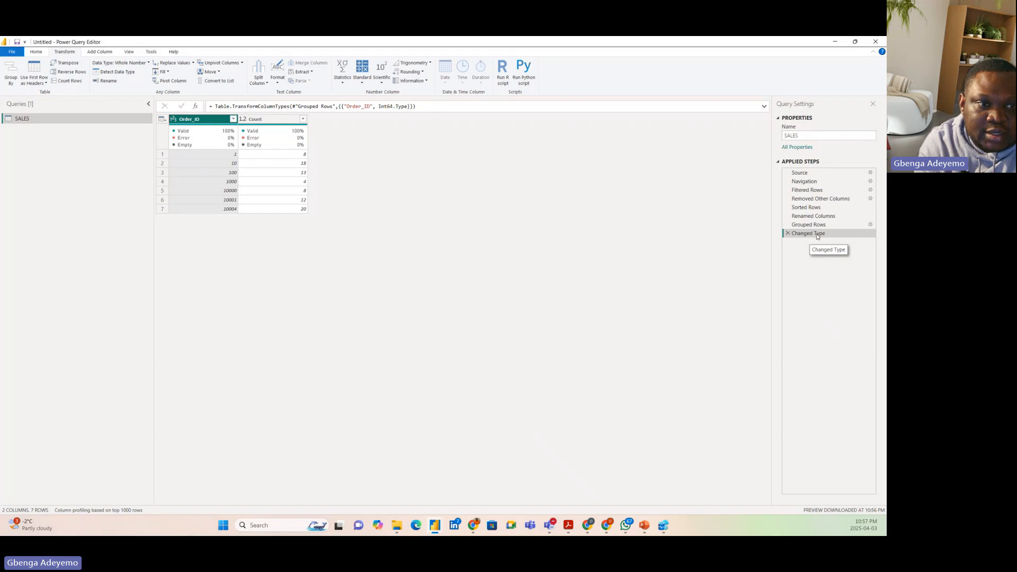
Try the Changed Type step directly after Navigation and check Grouped Rows for native query availability
{"action": "left_click_drag", "start_coordinate": [818, 237], "coordinate": [816, 190]}
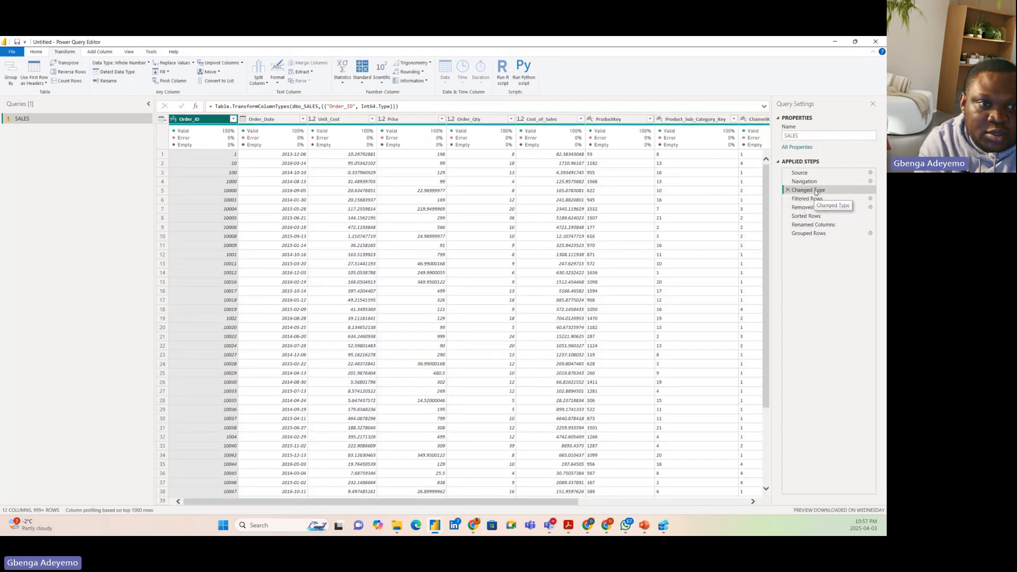
{"action": "left_click", "coordinate": [811, 233]}
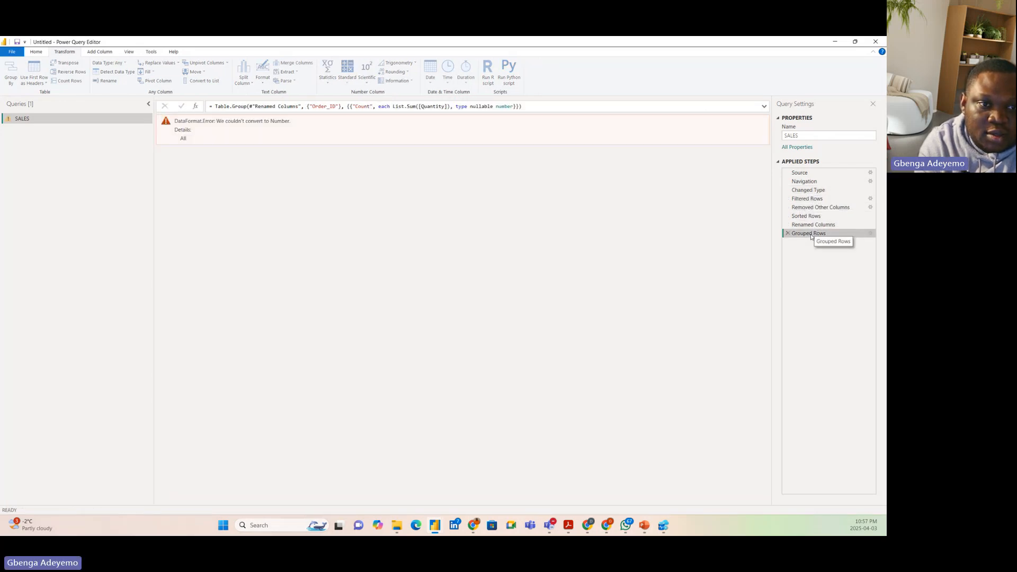
{"action": "right_click", "coordinate": [813, 236]}
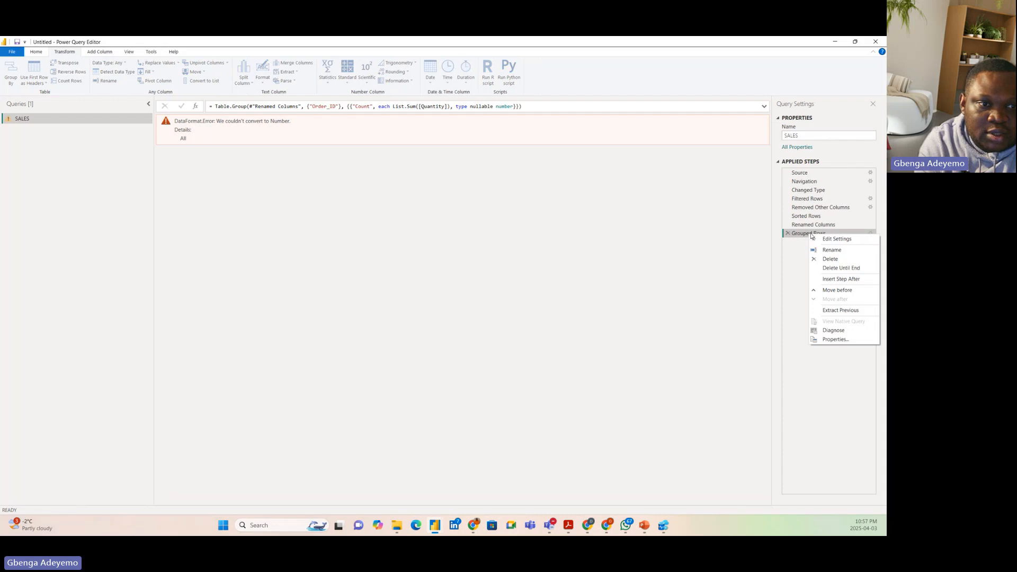
{"action": "left_click", "coordinate": [811, 191]}
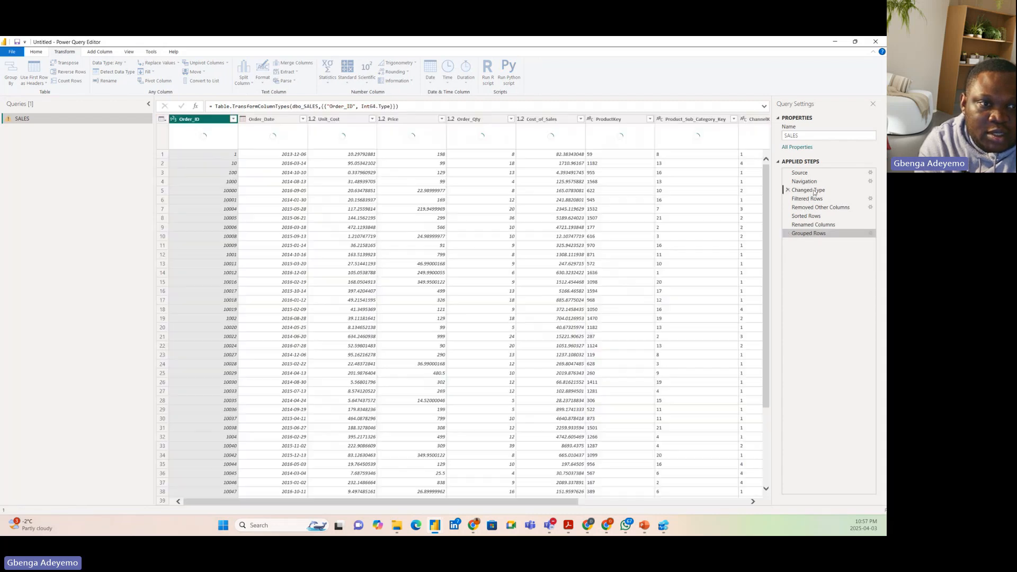
Move the Changed Type step to directly before Grouped Rows and check whether Grouped Rows offers a native query
{"action": "left_click_drag", "start_coordinate": [814, 192], "coordinate": [813, 235]}
{"action": "left_click", "coordinate": [809, 234]}
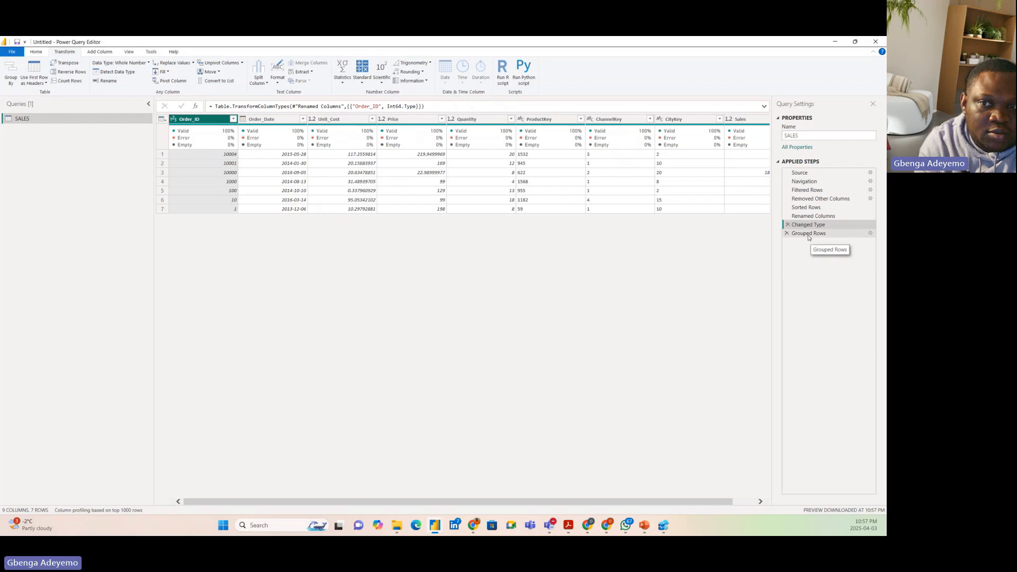
{"action": "right_click", "coordinate": [809, 237]}
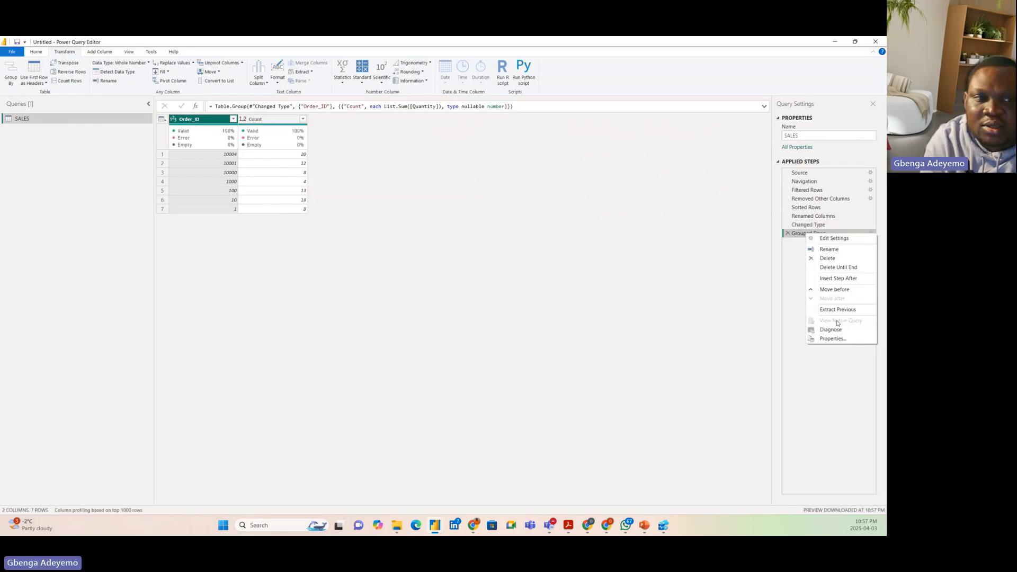
{"action": "left_click", "coordinate": [798, 289]}
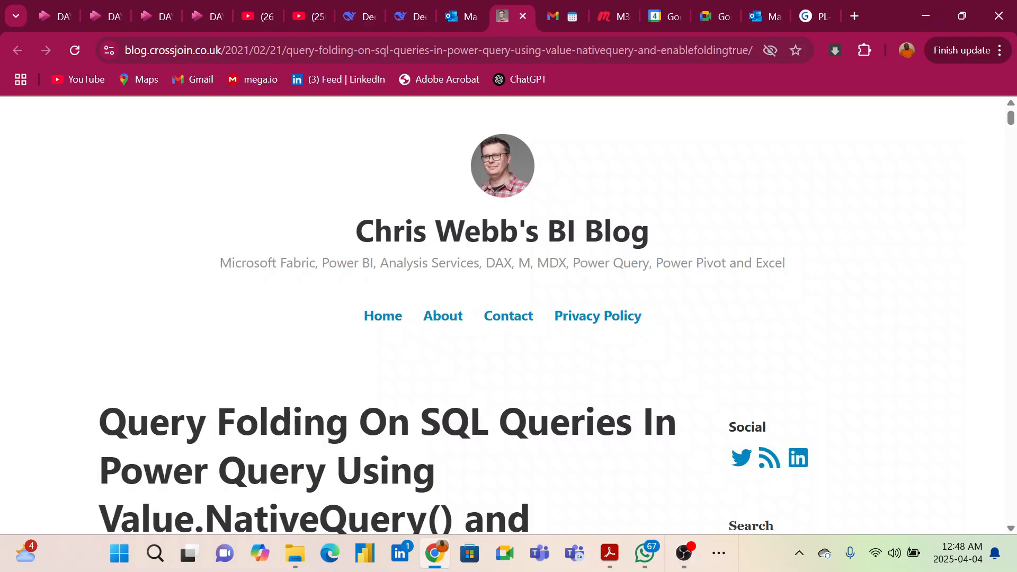
Look over the browser blog article on query folding with Value.NativeQuery() and EnableFolding=true
{"action": "scroll", "coordinate": [504, 318], "scroll_direction": "down", "scroll_amount": 3}
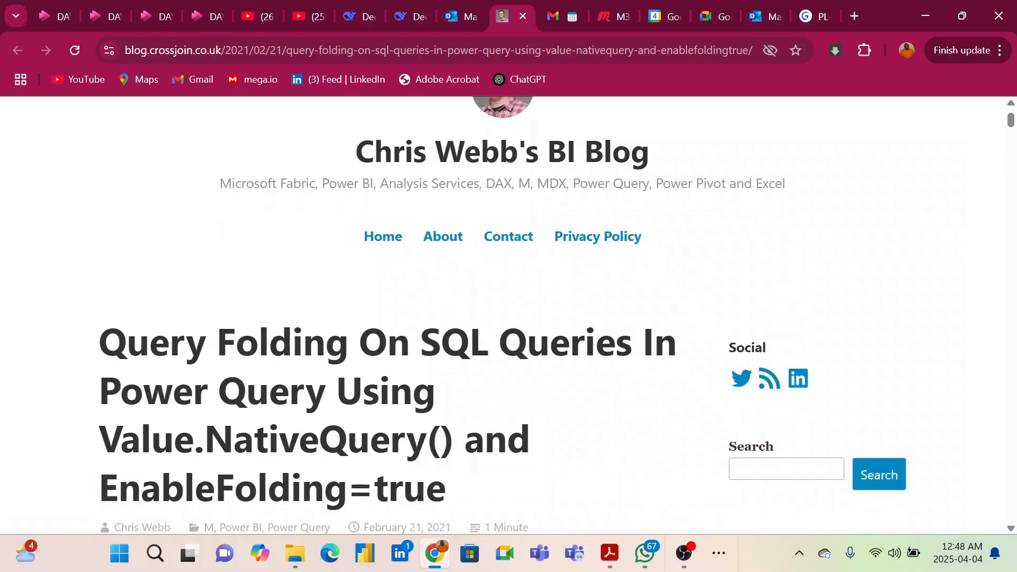
{"action": "scroll", "coordinate": [503, 318], "scroll_direction": "down", "scroll_amount": 2}
{"action": "scroll", "coordinate": [503, 318], "scroll_direction": "up", "scroll_amount": 2}
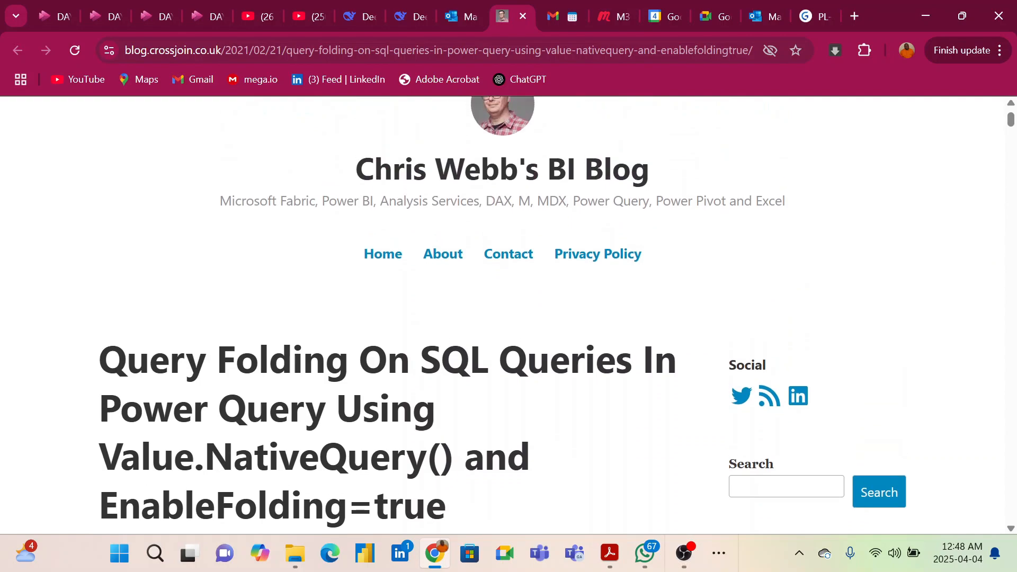
{"action": "scroll", "coordinate": [508, 297], "scroll_direction": "up", "scroll_amount": 1}
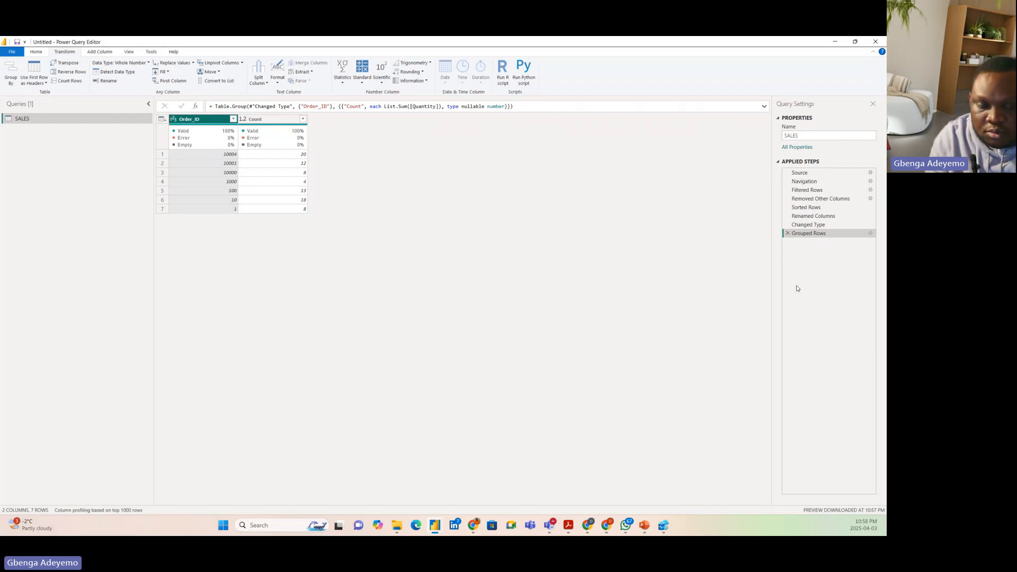
Close Power Query Editor without applying the changes and discard the pending query changes in Power BI Desktop
{"action": "left_click", "coordinate": [876, 41]}
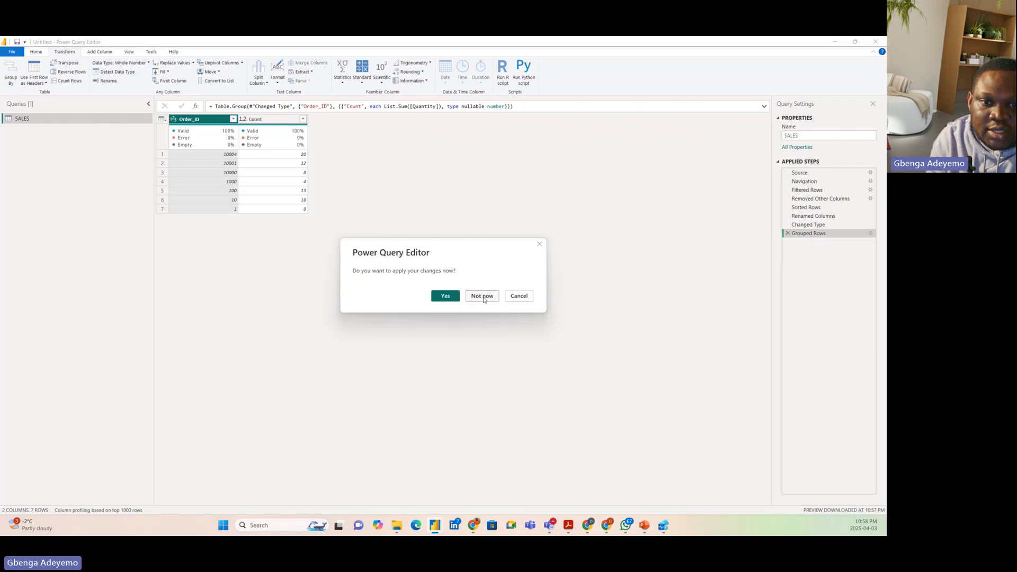
{"action": "left_click", "coordinate": [483, 296]}
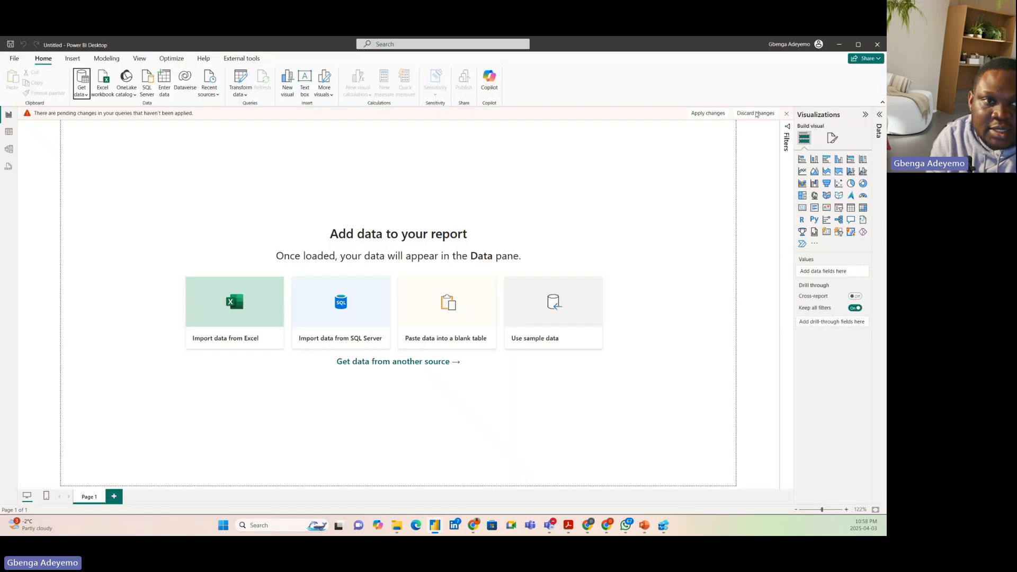
{"action": "left_click", "coordinate": [757, 114]}
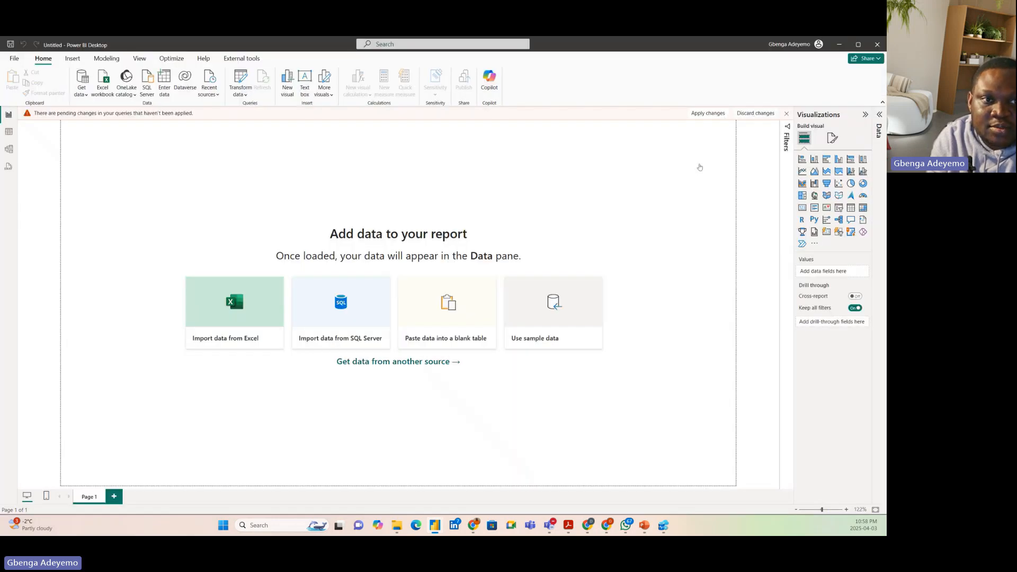
{"action": "left_click", "coordinate": [494, 304]}
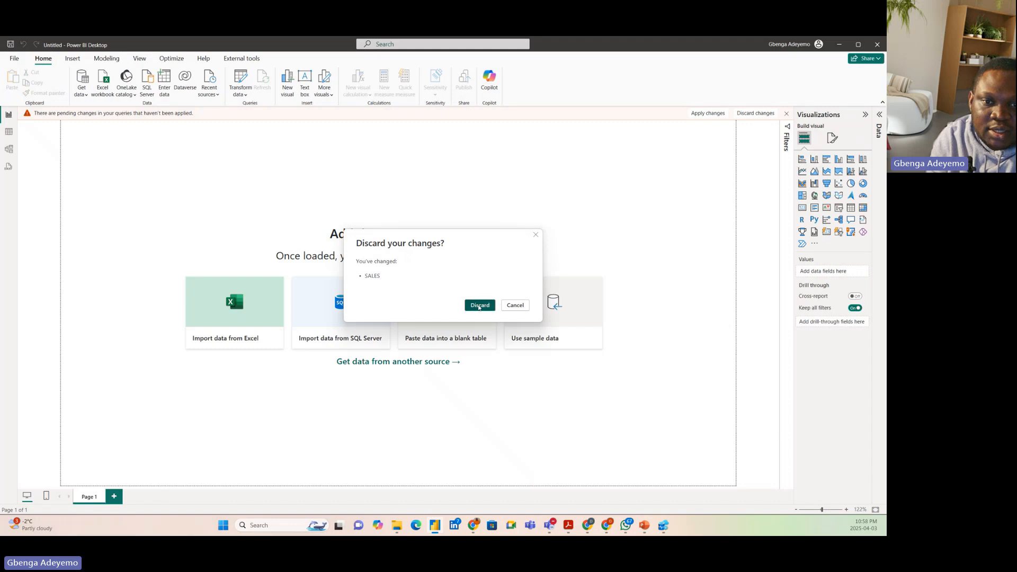
Connect to a SQL Server database in Import mode, entering the SQLEXPRESS instance's server name and leaving the database blank
{"action": "left_click", "coordinate": [82, 91]}
{"action": "left_click", "coordinate": [114, 182]}
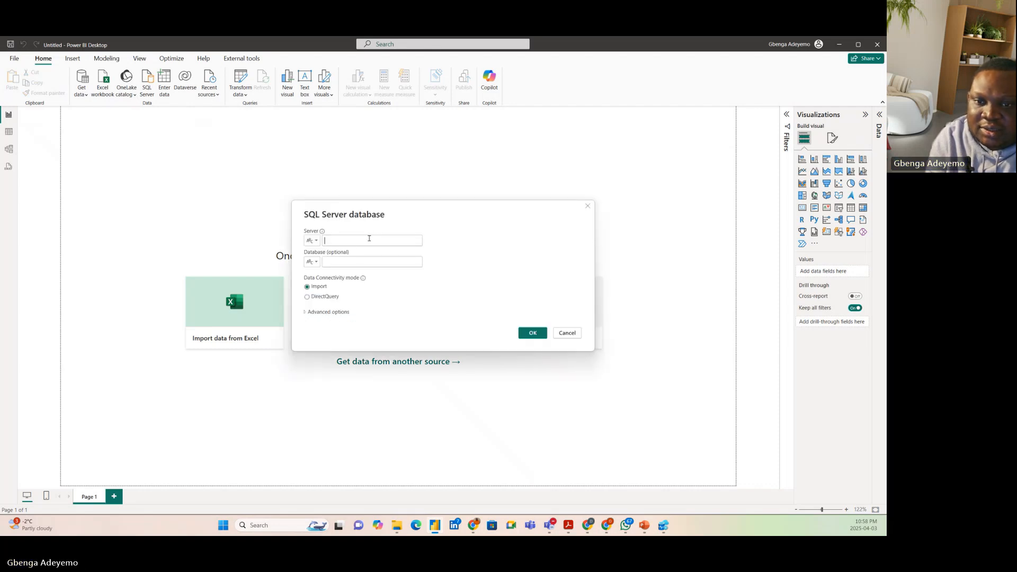
{"action": "left_click", "coordinate": [338, 243]}
{"action": "type", "text": "ADEYE"}
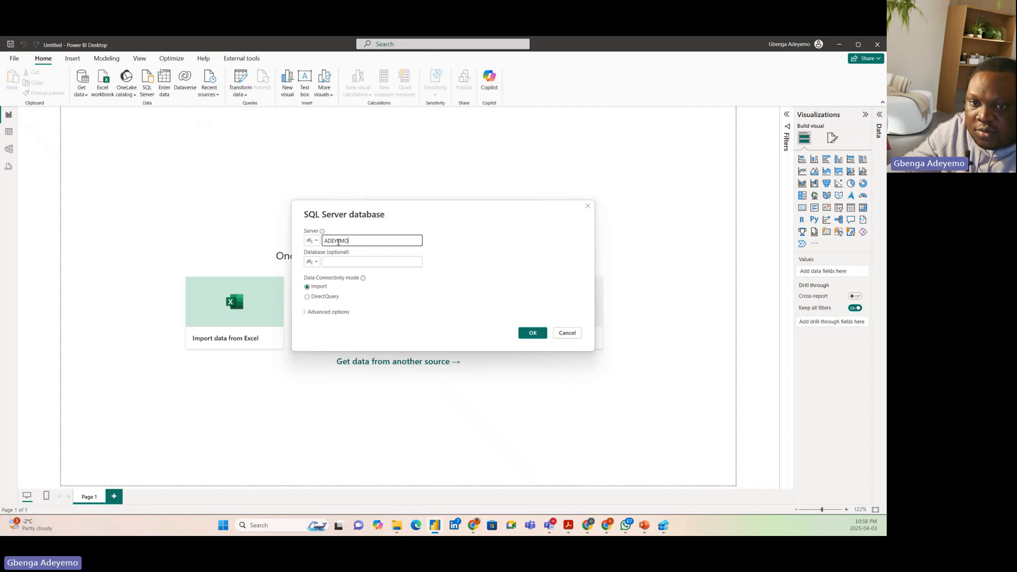
{"action": "type", "text": "MO\\"}
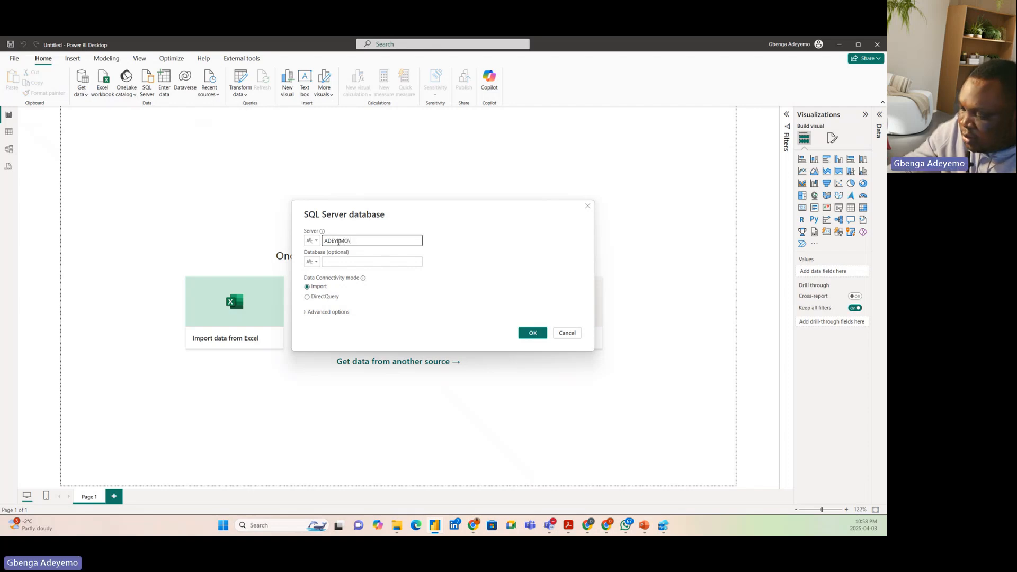
{"action": "type", "text": "SQLEXPRESS"}
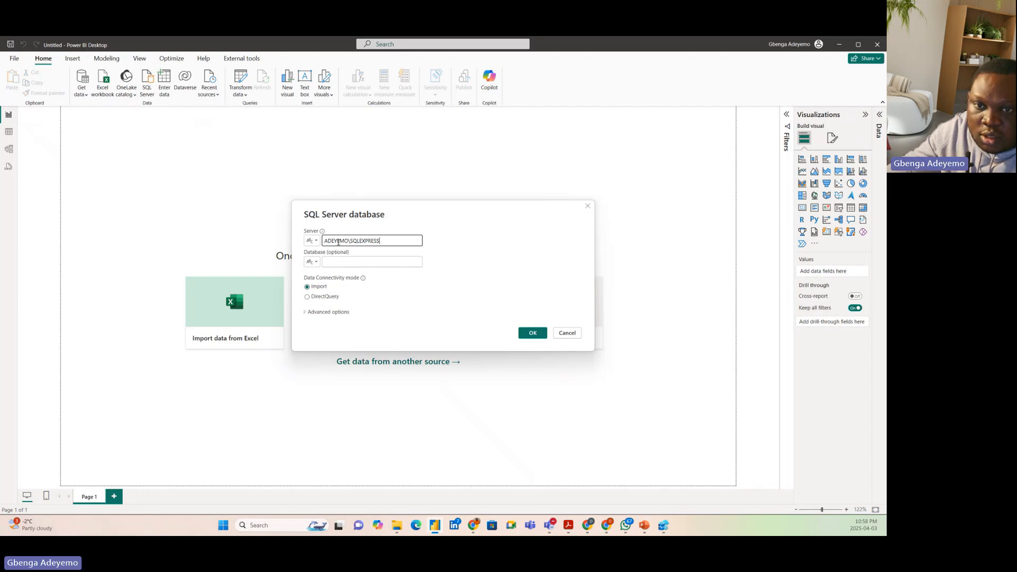
{"action": "left_click", "coordinate": [332, 259]}
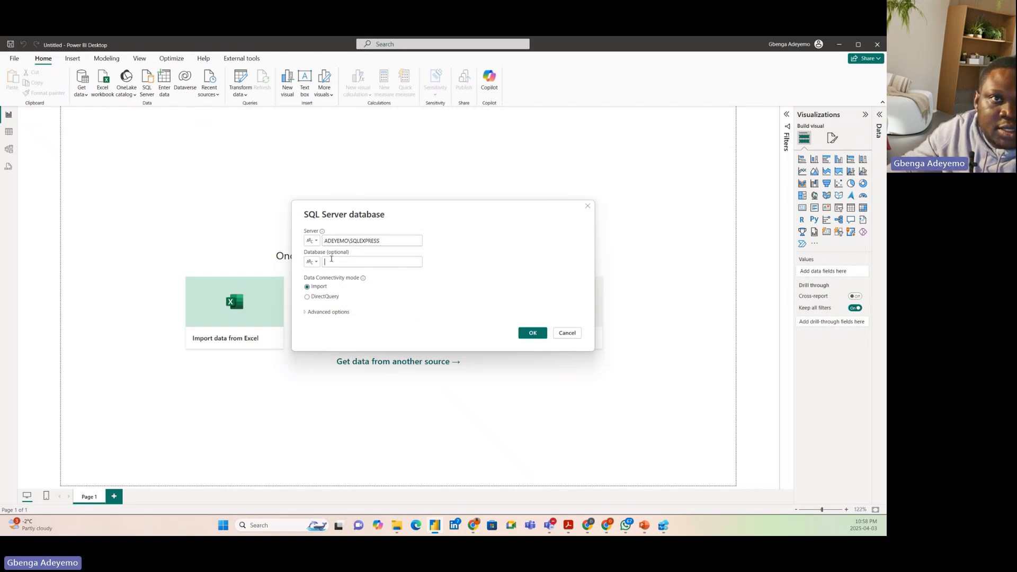
{"action": "left_click", "coordinate": [530, 335]}
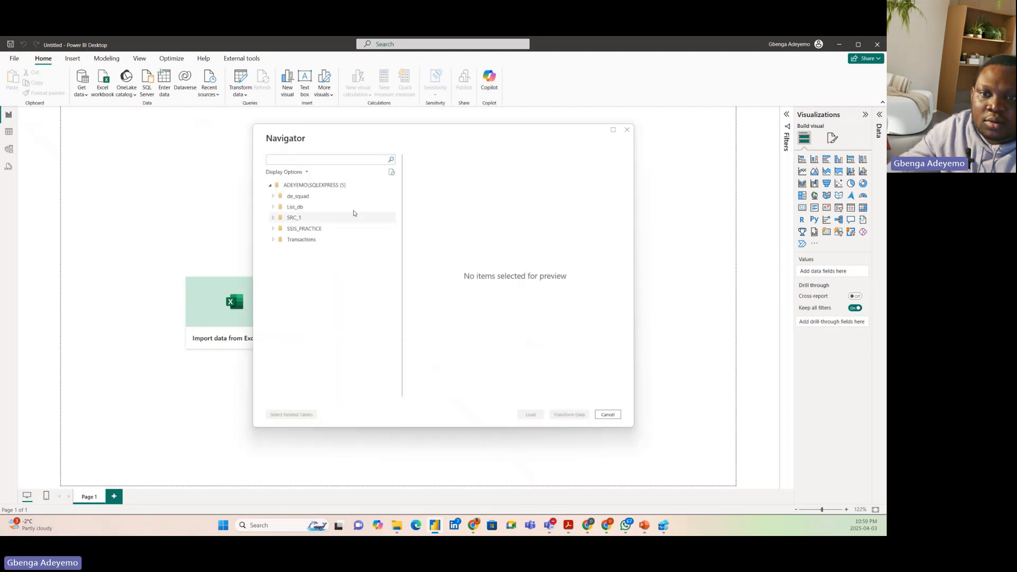
Expand the Transactions database in the Navigator and open the whole database for transformation in Power Query Editor
{"action": "left_click", "coordinate": [274, 241]}
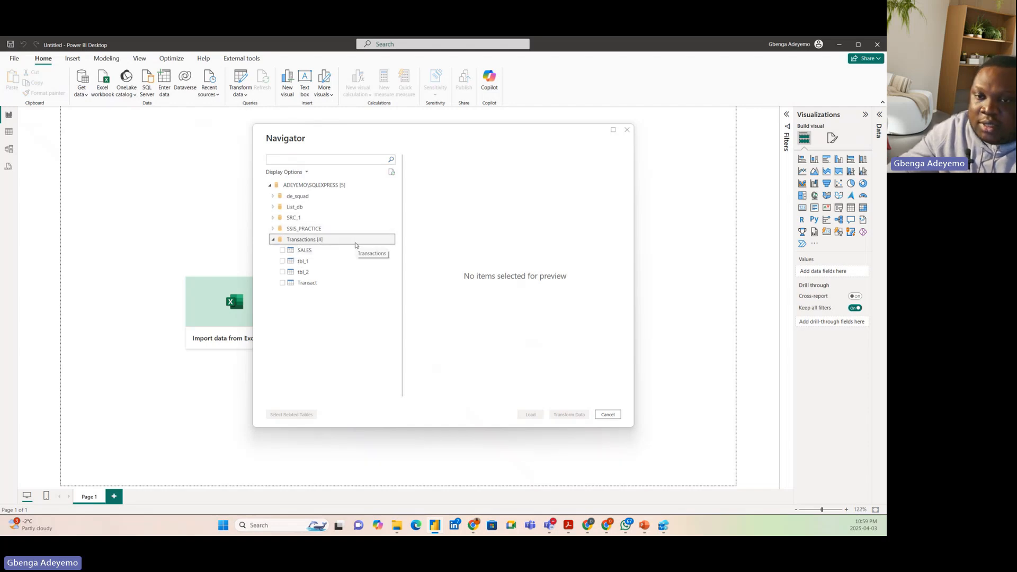
{"action": "right_click", "coordinate": [322, 242]}
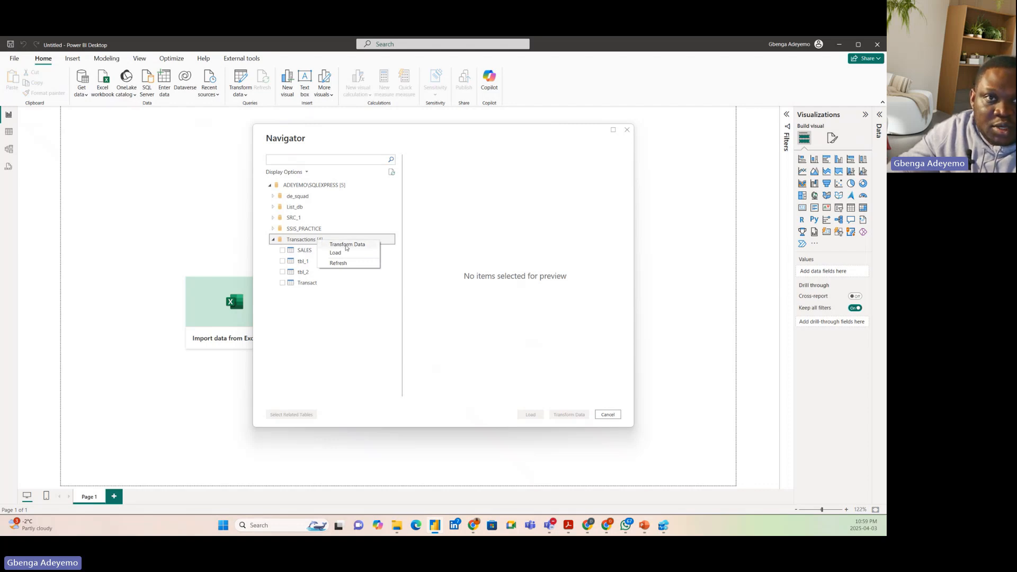
{"action": "right_click", "coordinate": [312, 239]}
{"action": "left_click", "coordinate": [332, 245]}
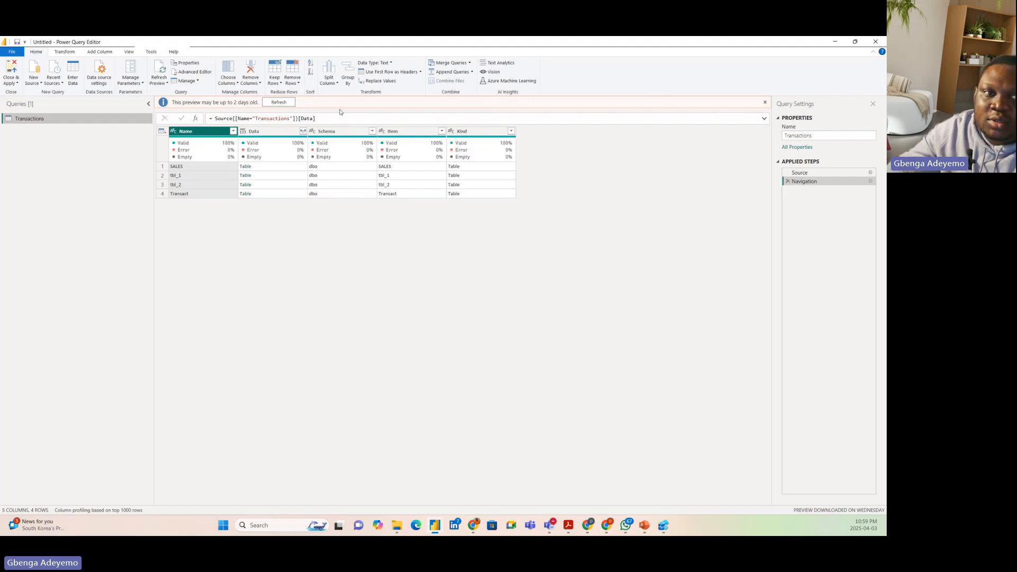
Dismiss the outdated preview notice, add a custom step after Navigation, and start its formula as Value.NativeQuery(Transactions1
{"action": "left_click", "coordinate": [765, 104]}
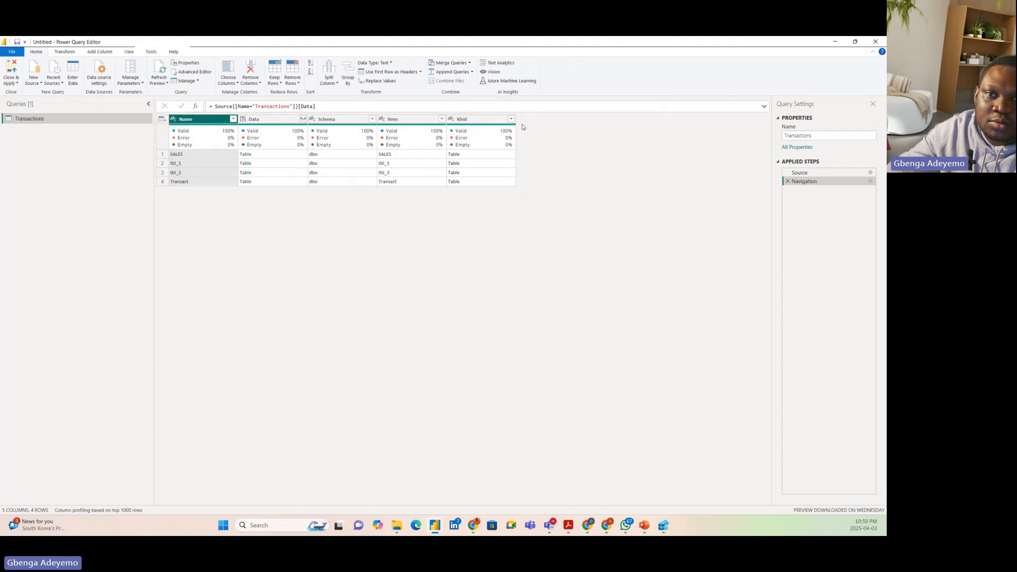
{"action": "left_click", "coordinate": [196, 107]}
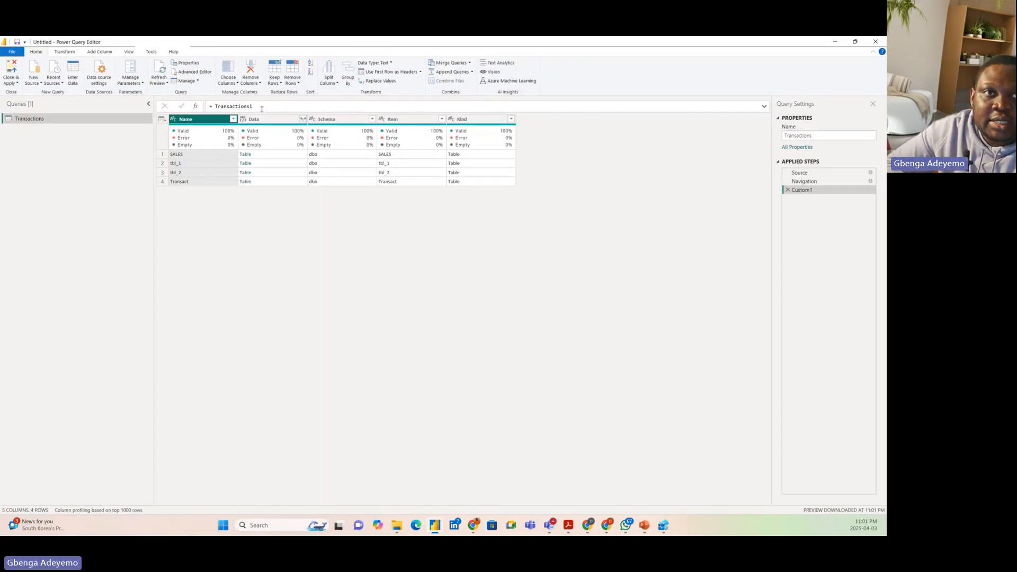
{"action": "left_click_drag", "start_coordinate": [263, 106], "coordinate": [216, 106]}
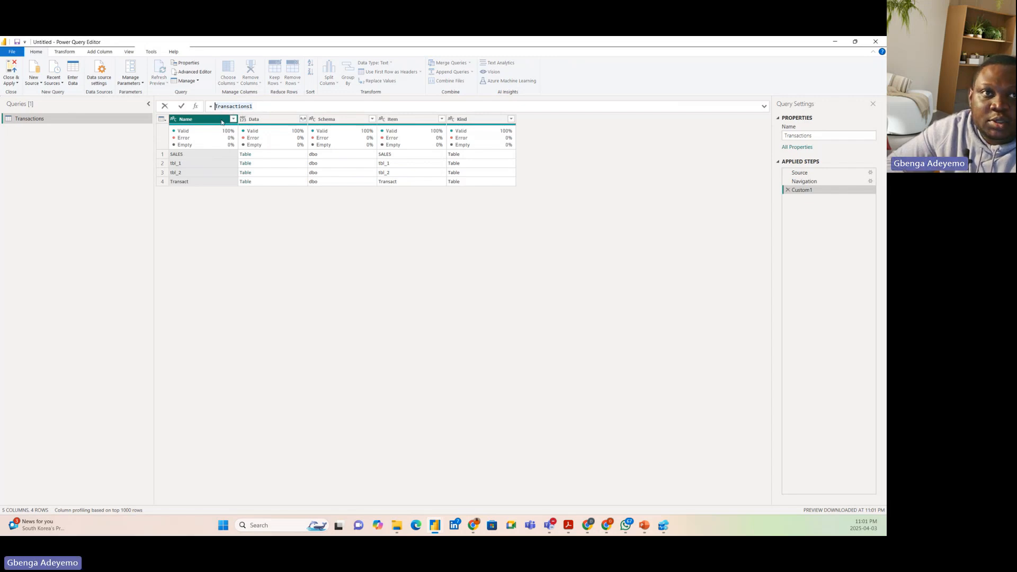
{"action": "key", "text": "Left"}
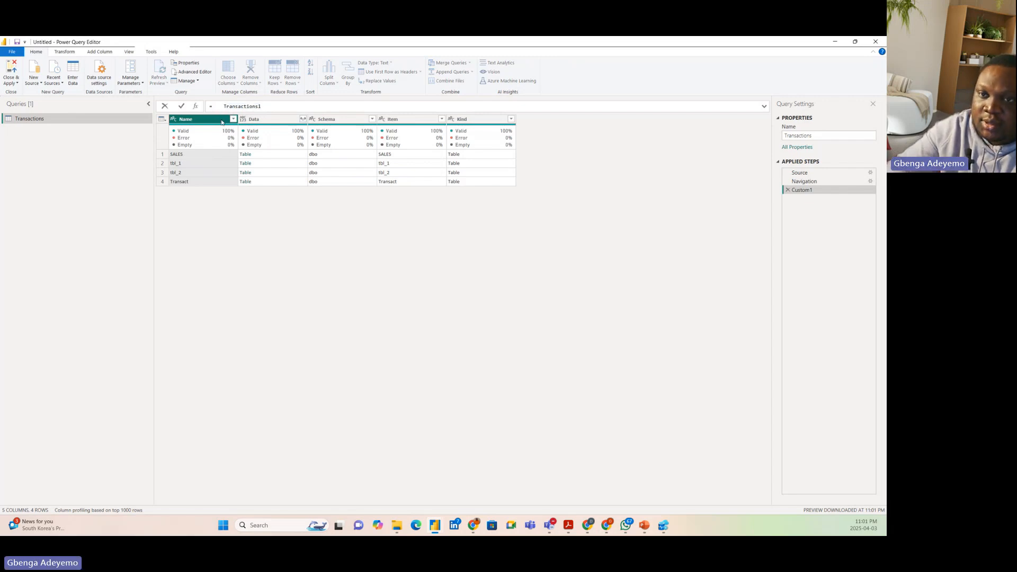
{"action": "type", "text": "VALUE"}
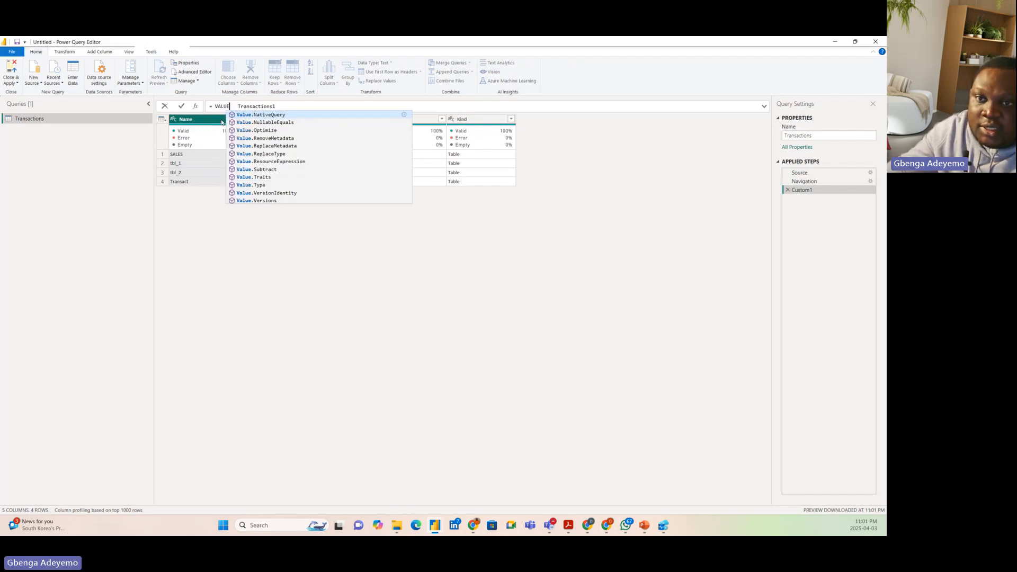
{"action": "left_click", "coordinate": [257, 115]}
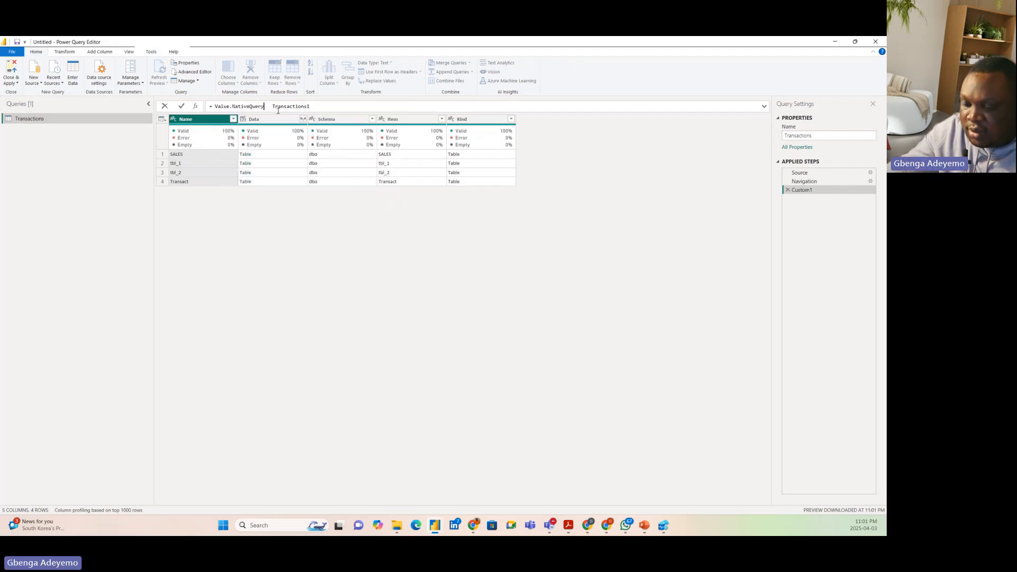
{"action": "type", "text": "()"}
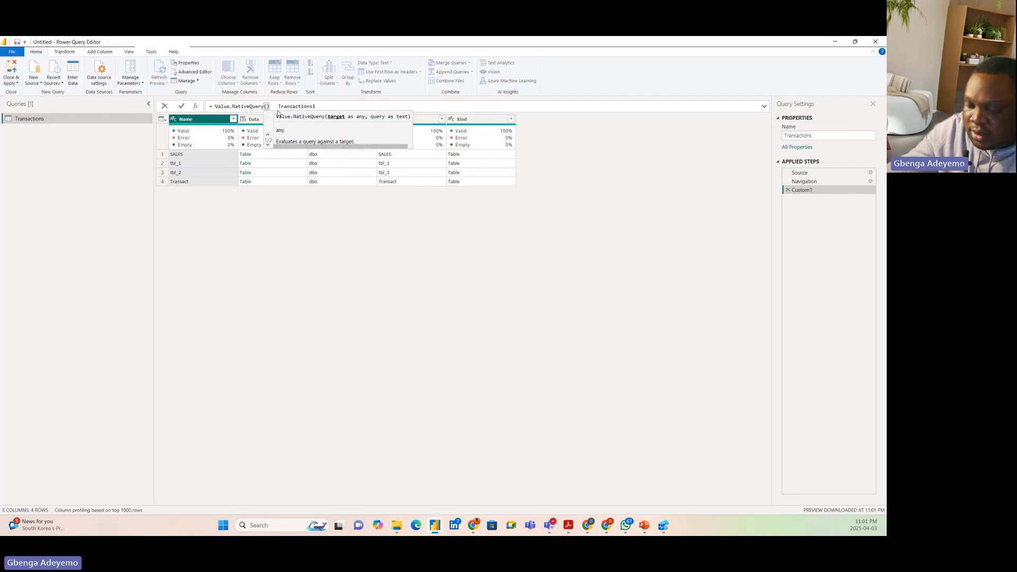
{"action": "key", "text": "BackSpace"}
{"action": "key", "text": "BackSpace"}
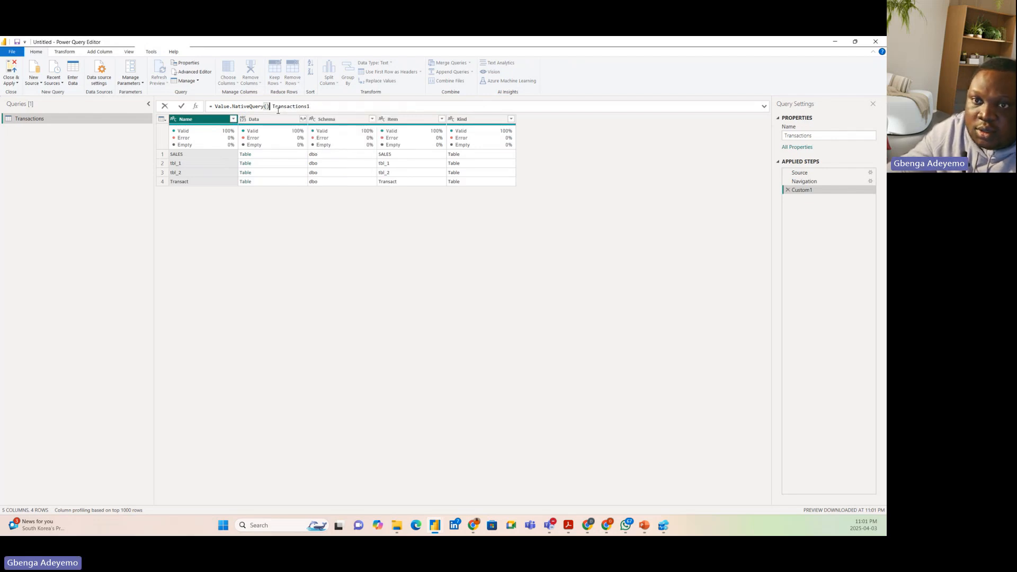
{"action": "key", "text": "BackSpace"}
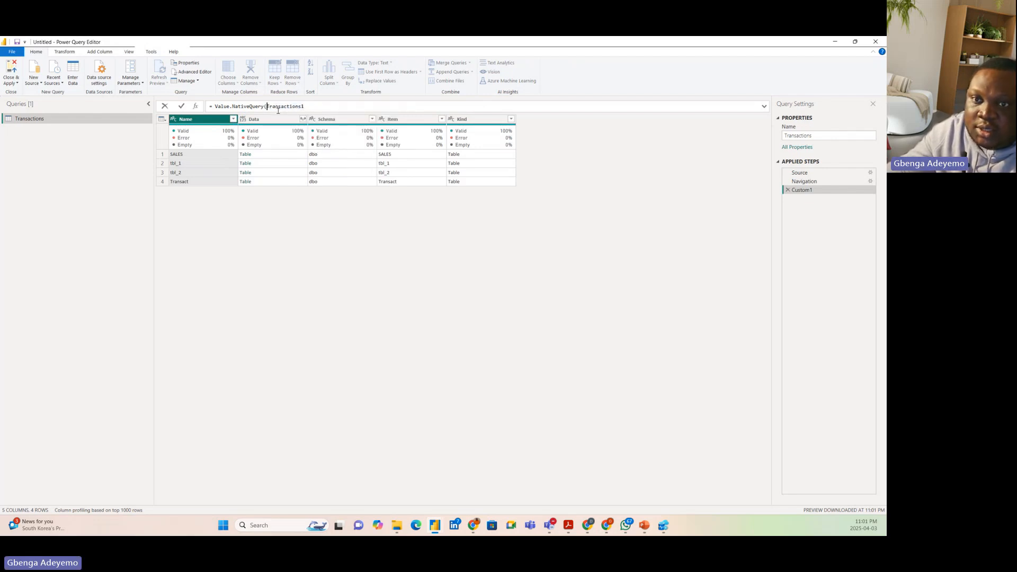
{"action": "left_click", "coordinate": [317, 106]}
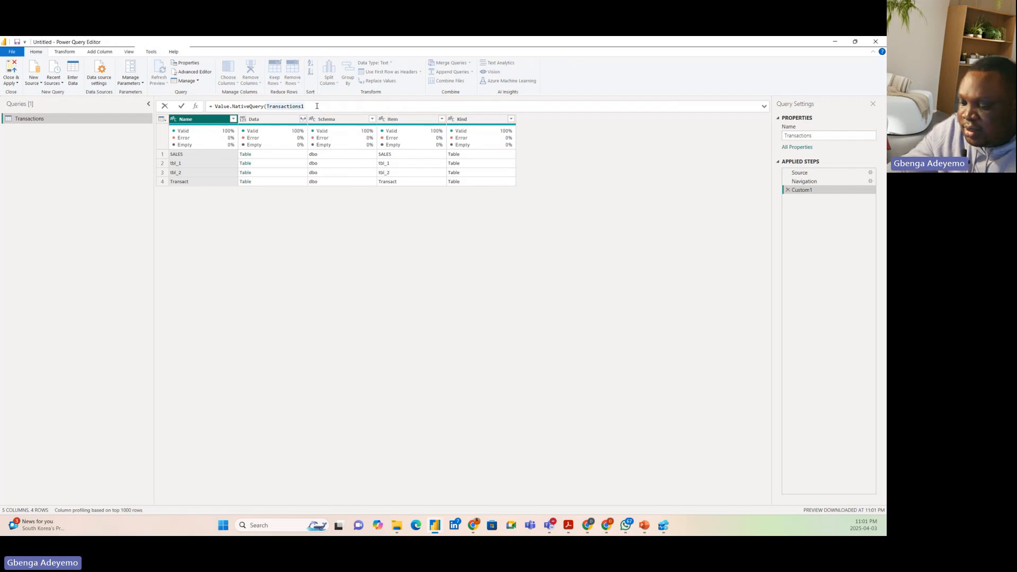
Complete the Value.NativeQuery formula with the SQL statement "Select * from SALES" and run it
{"action": "type", "text": ", \"S"}
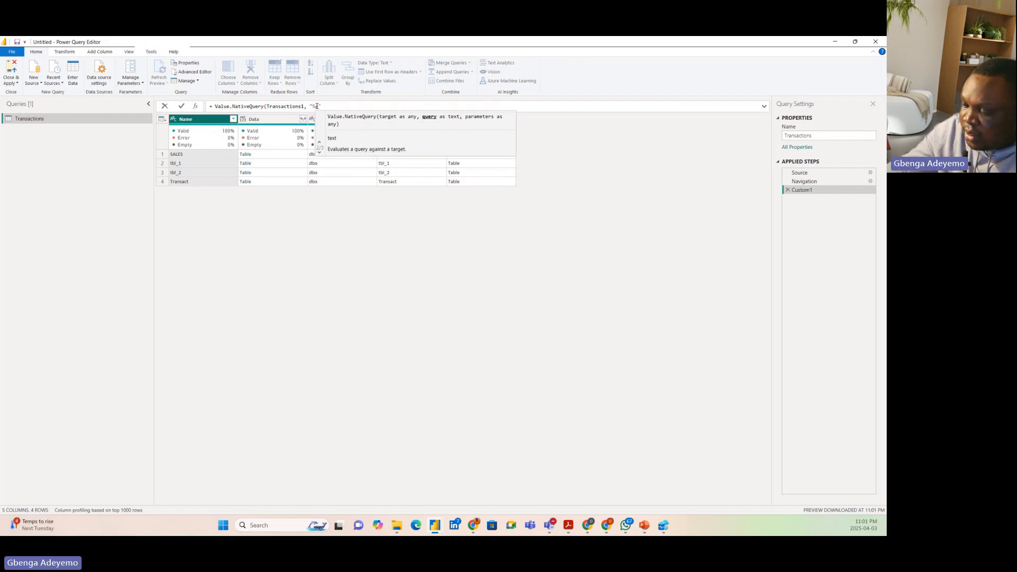
{"action": "type", "text": "elect "}
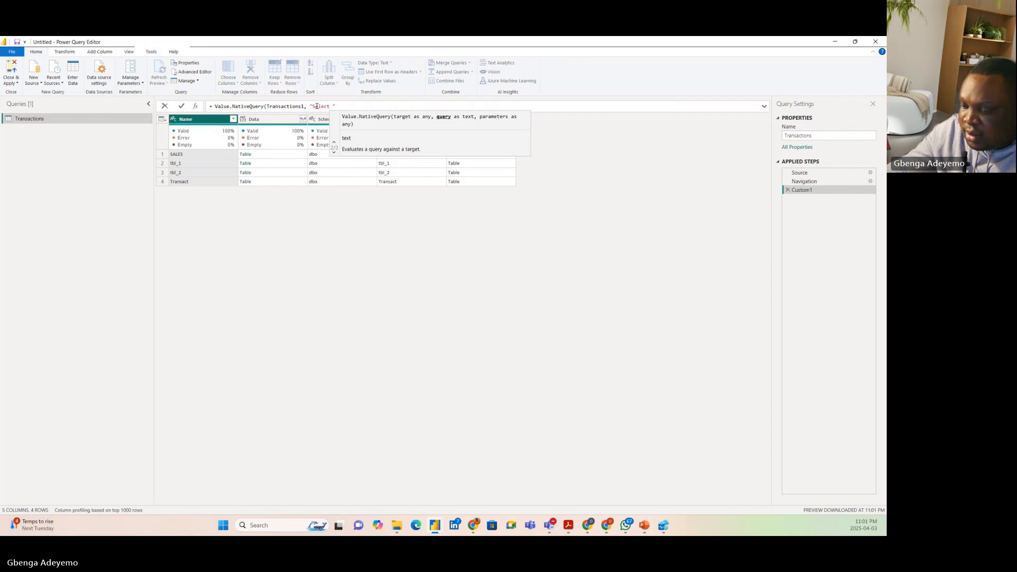
{"action": "type", "text": "* f"}
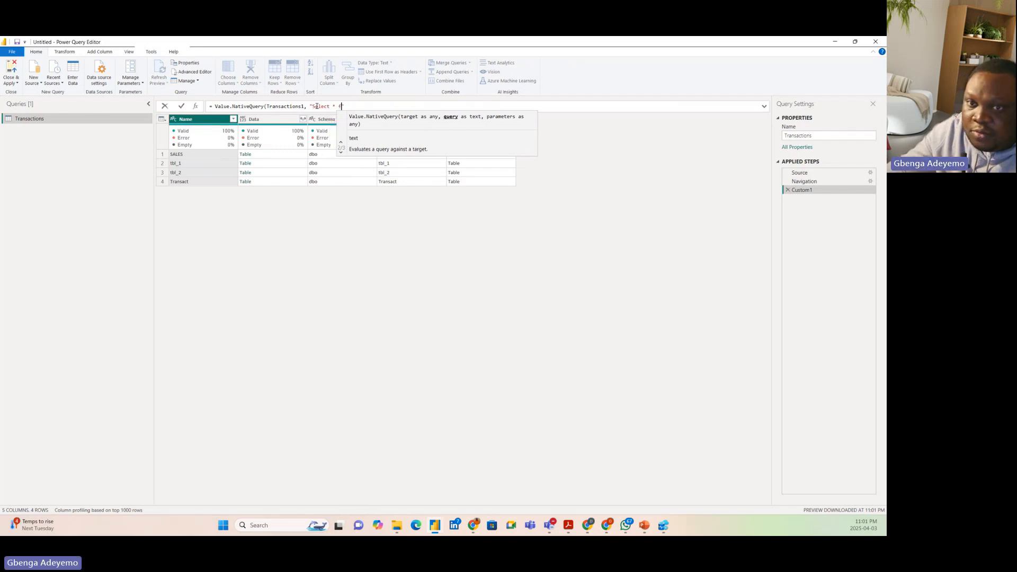
{"action": "type", "text": "rom SALES"}
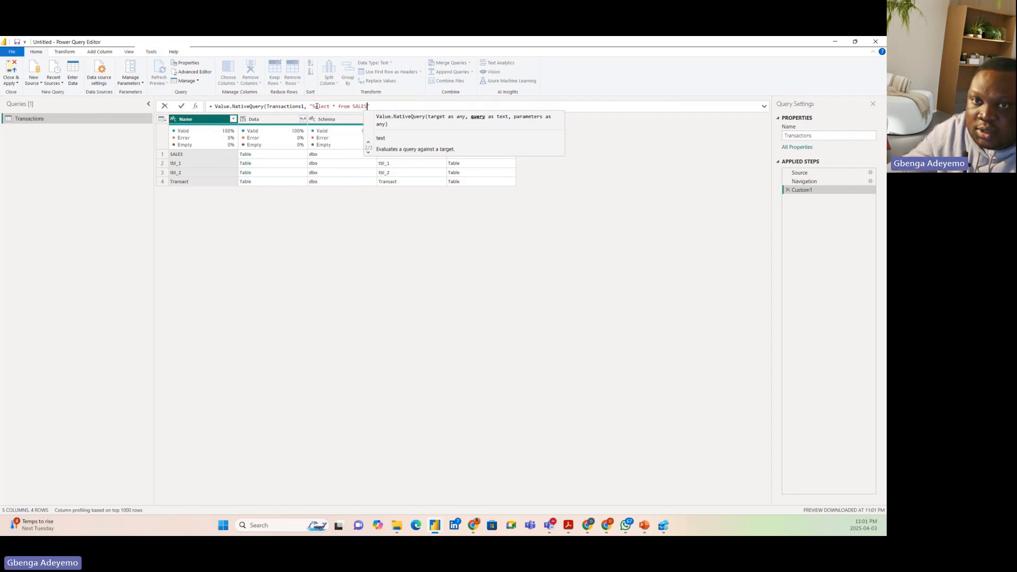
{"action": "type", "text": "\""}
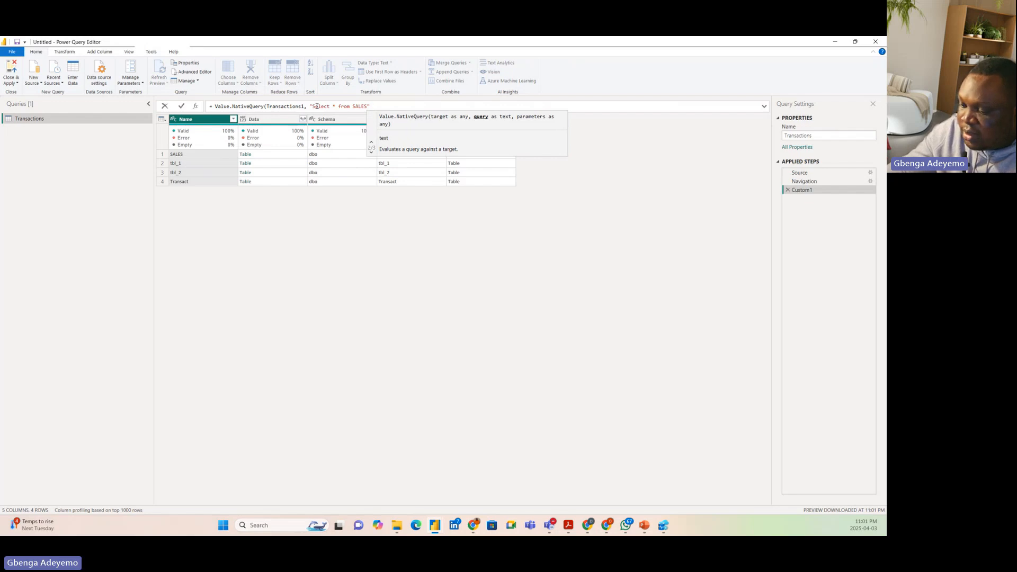
{"action": "type", "text": ")"}
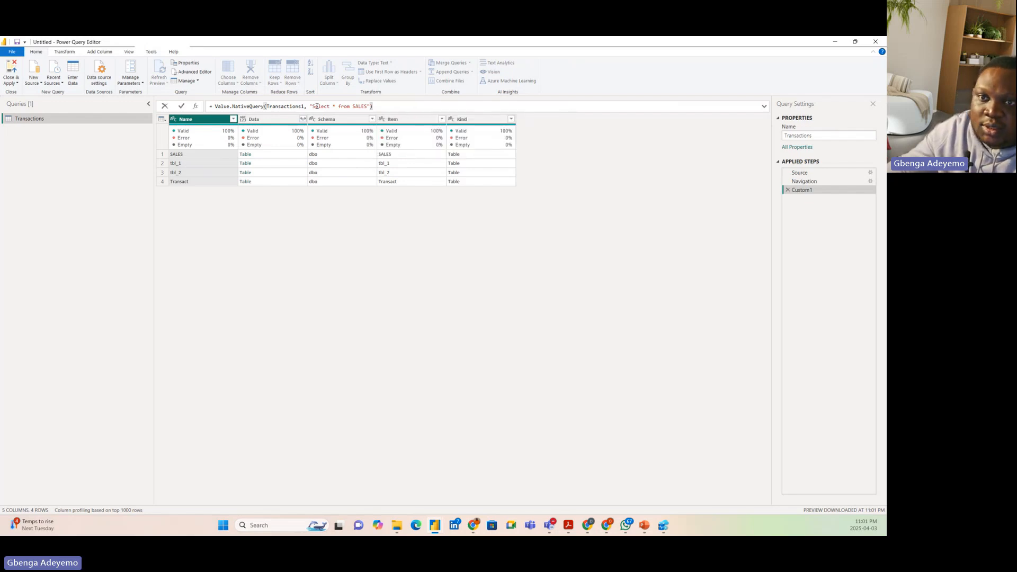
{"action": "key", "text": "Return"}
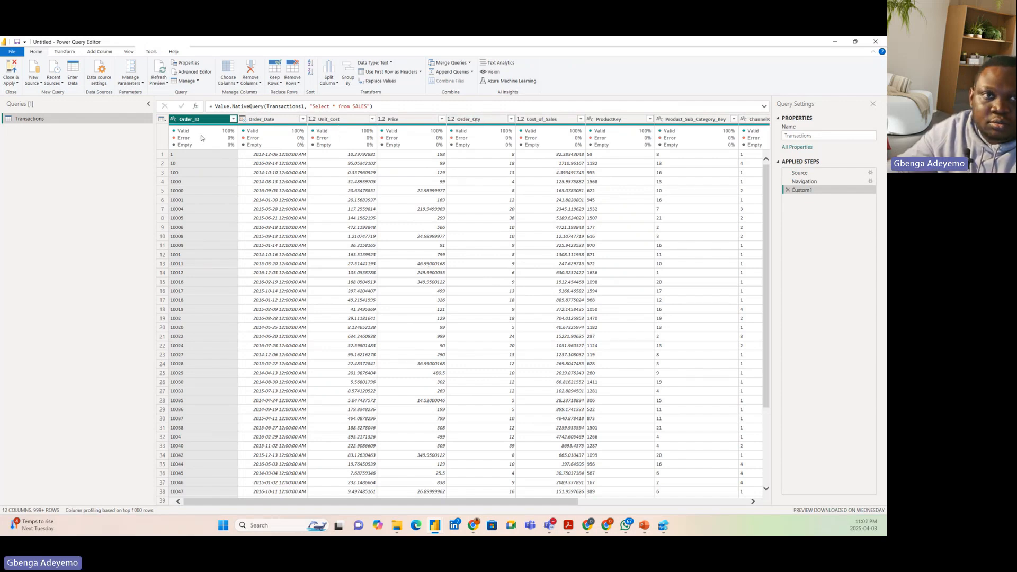
Filter Order_ID to 10006, 10008, 1001, 10012, 10027, 10029, 10047, 10049, 10050 and 10051, and check whether the Filtered Rows step offers its native query
{"action": "left_click", "coordinate": [175, 121]}
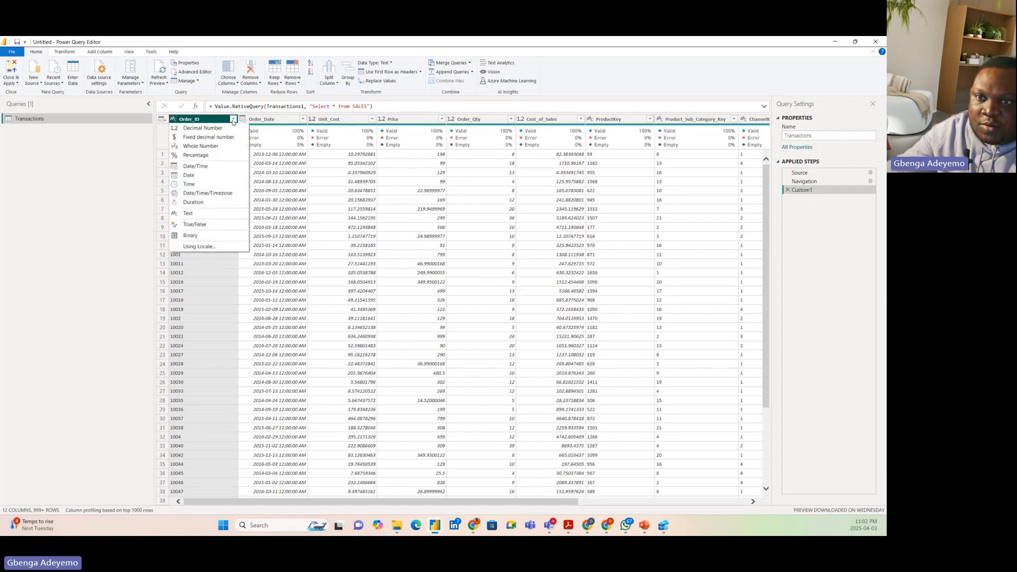
{"action": "left_click", "coordinate": [236, 118]}
{"action": "left_click", "coordinate": [233, 119]}
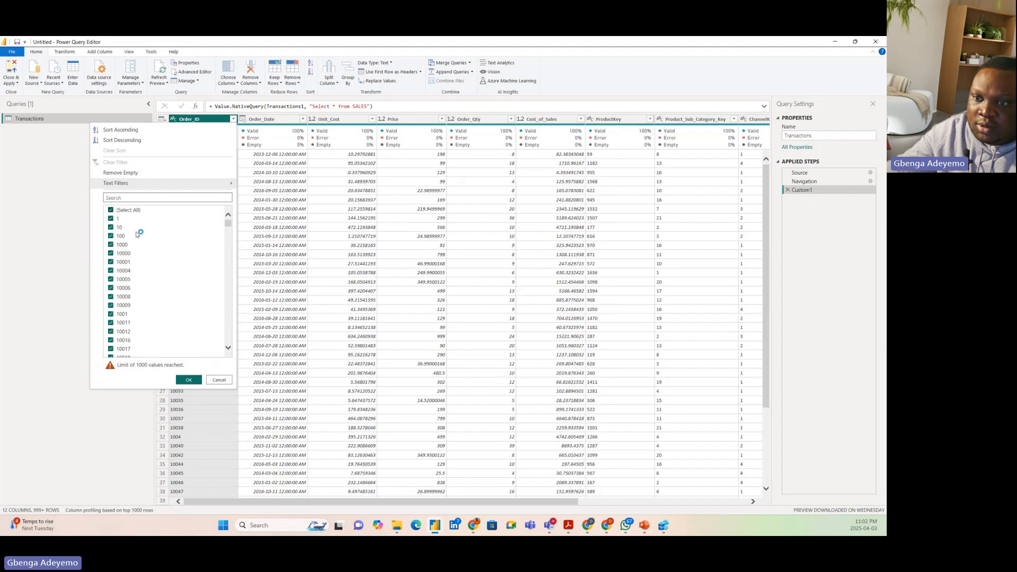
{"action": "left_click", "coordinate": [123, 288]}
{"action": "left_click", "coordinate": [124, 297]}
{"action": "left_click", "coordinate": [123, 314]}
{"action": "left_click", "coordinate": [123, 332]}
{"action": "scroll", "coordinate": [123, 331], "scroll_direction": "down", "scroll_amount": 3}
{"action": "left_click", "coordinate": [123, 318]}
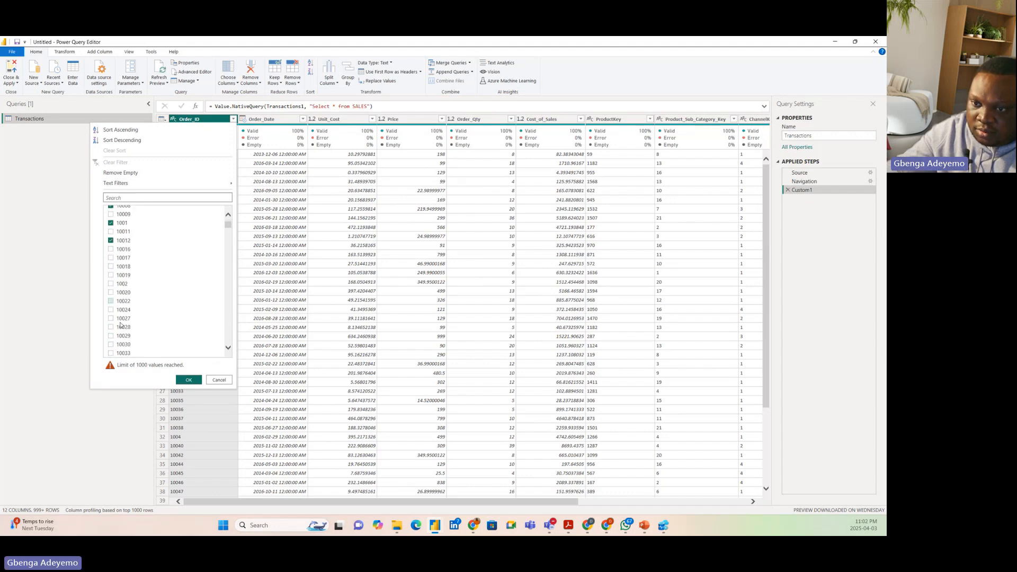
{"action": "left_click", "coordinate": [124, 335]}
{"action": "scroll", "coordinate": [125, 329], "scroll_direction": "down", "scroll_amount": 5}
{"action": "left_click", "coordinate": [123, 312]}
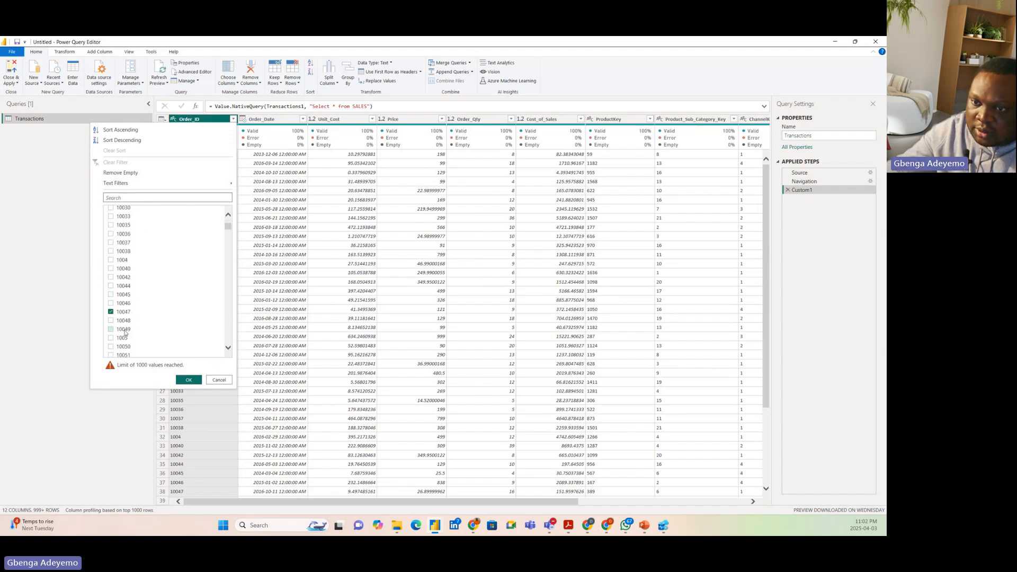
{"action": "left_click", "coordinate": [123, 329]}
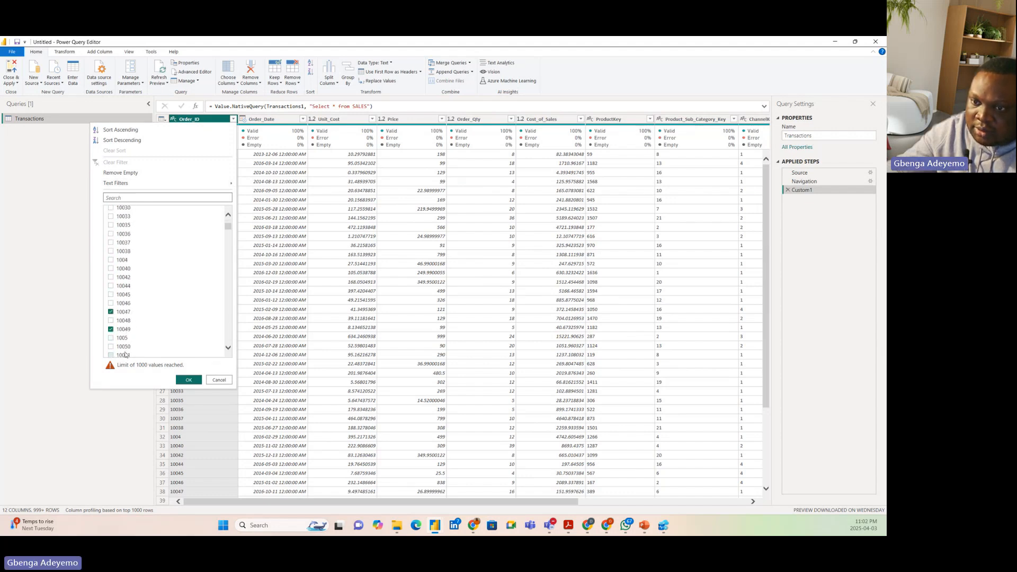
{"action": "left_click", "coordinate": [194, 383]}
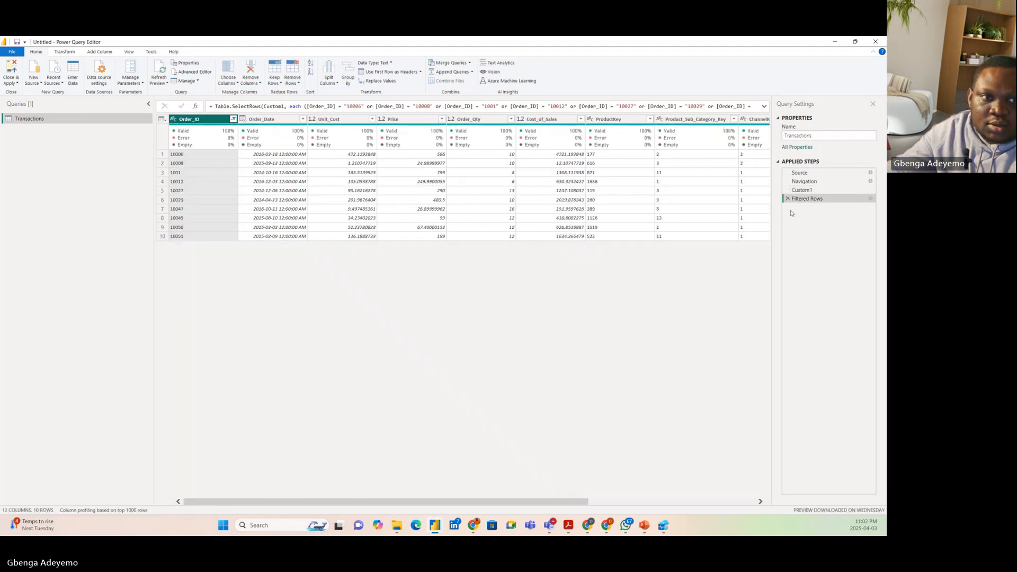
{"action": "right_click", "coordinate": [813, 200]}
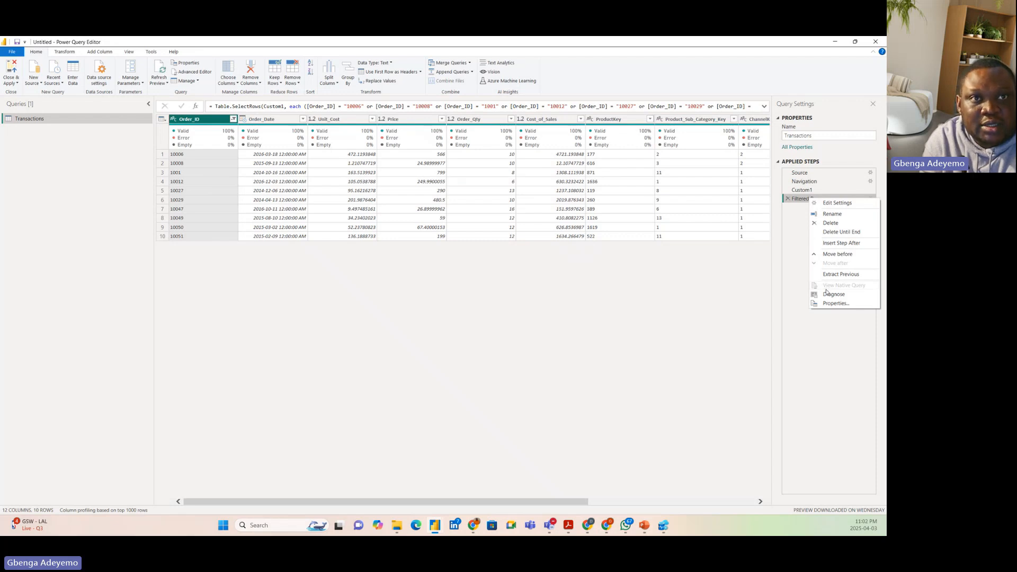
{"action": "left_click", "coordinate": [793, 252]}
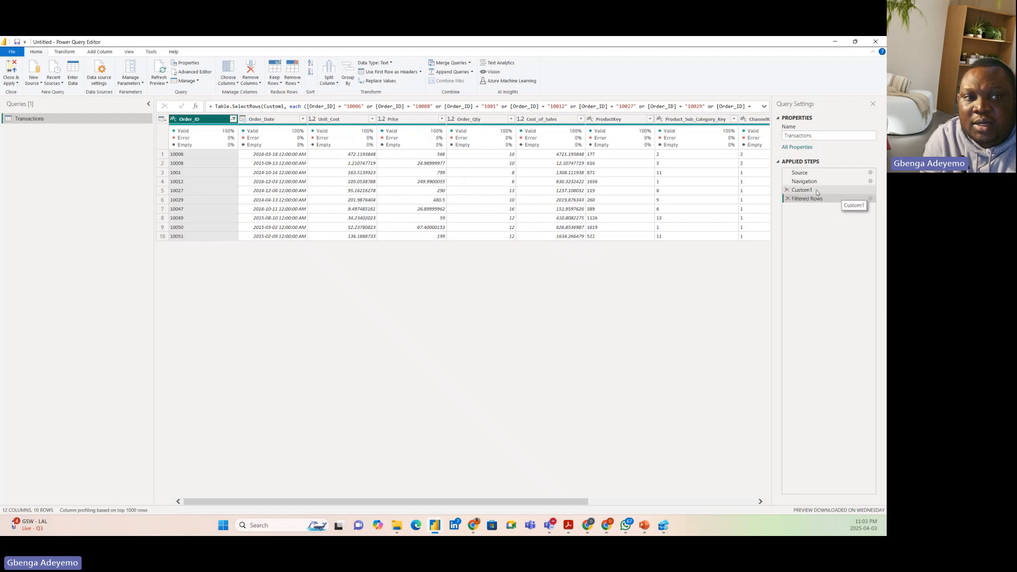
Add the arguments null and [EnableFolding=true] to the Custom1 step's Value.NativeQuery formula, apply it, and reselect the Filtered Rows step
{"action": "left_click", "coordinate": [840, 189]}
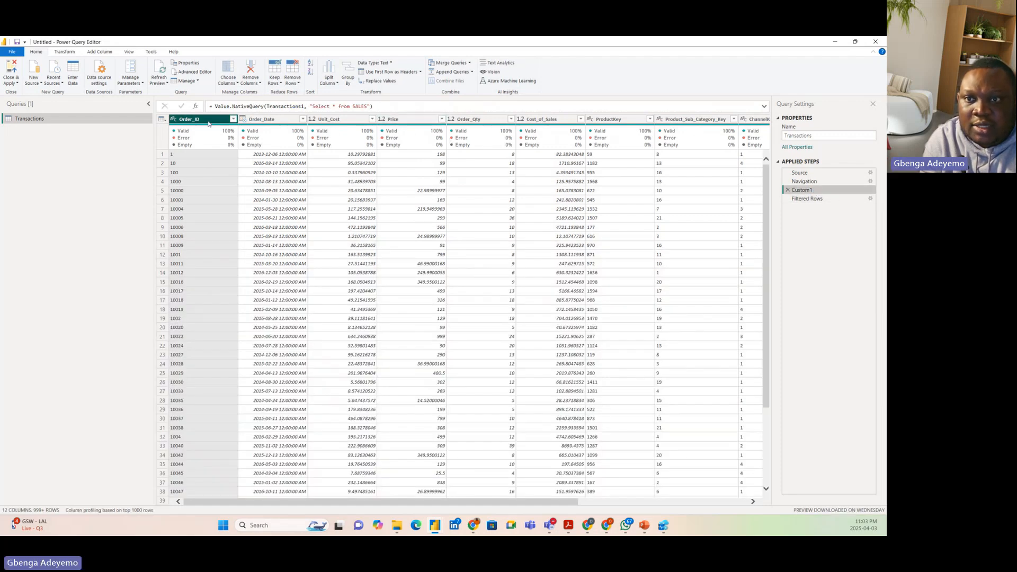
{"action": "left_click", "coordinate": [379, 108]}
{"action": "key", "text": "BackSpace"}
{"action": "type", "text": ", "}
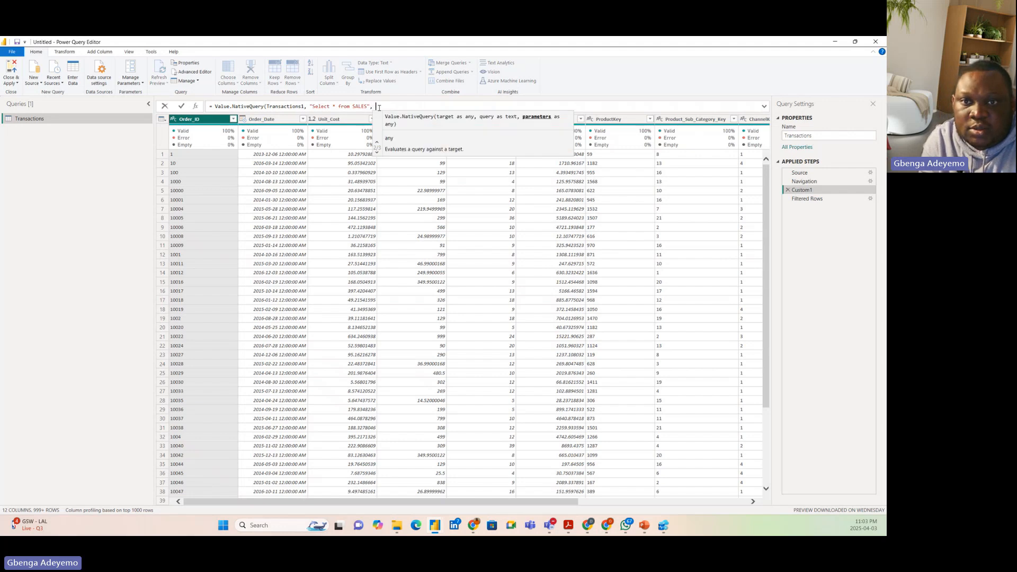
{"action": "type", "text": "null,"}
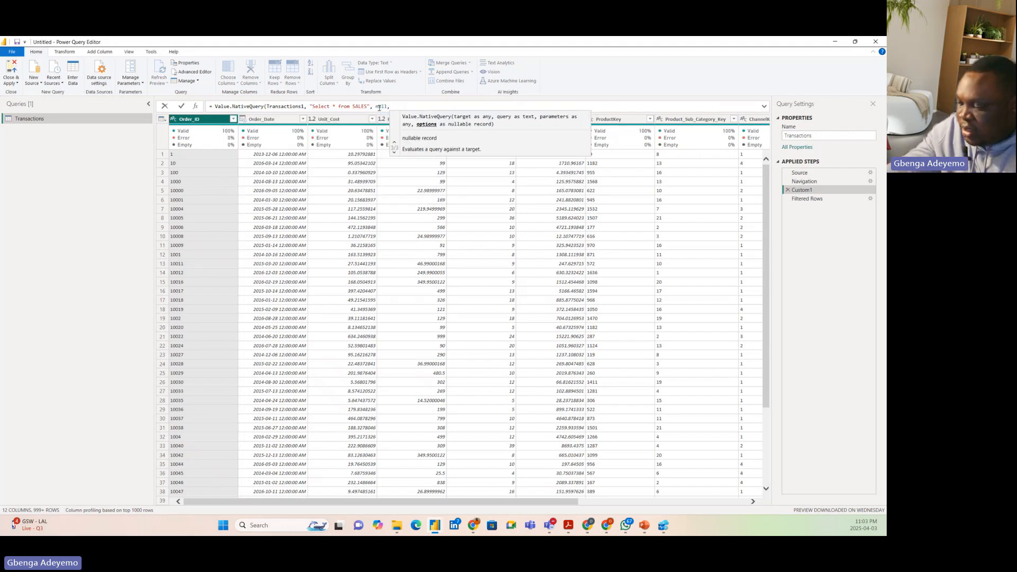
{"action": "type", "text": " []"}
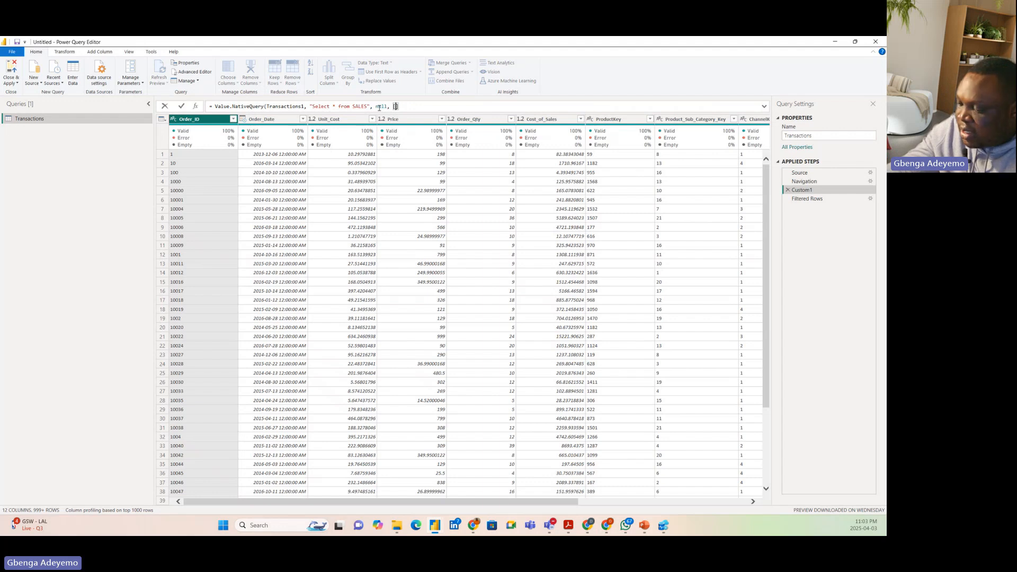
{"action": "type", "text": "Enable"}
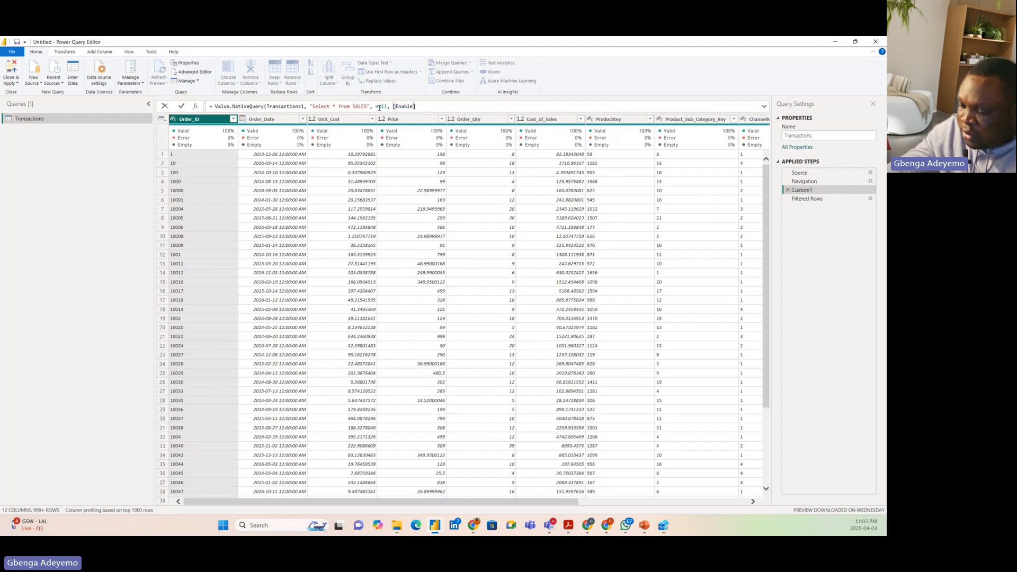
{"action": "type", "text": "Folding"}
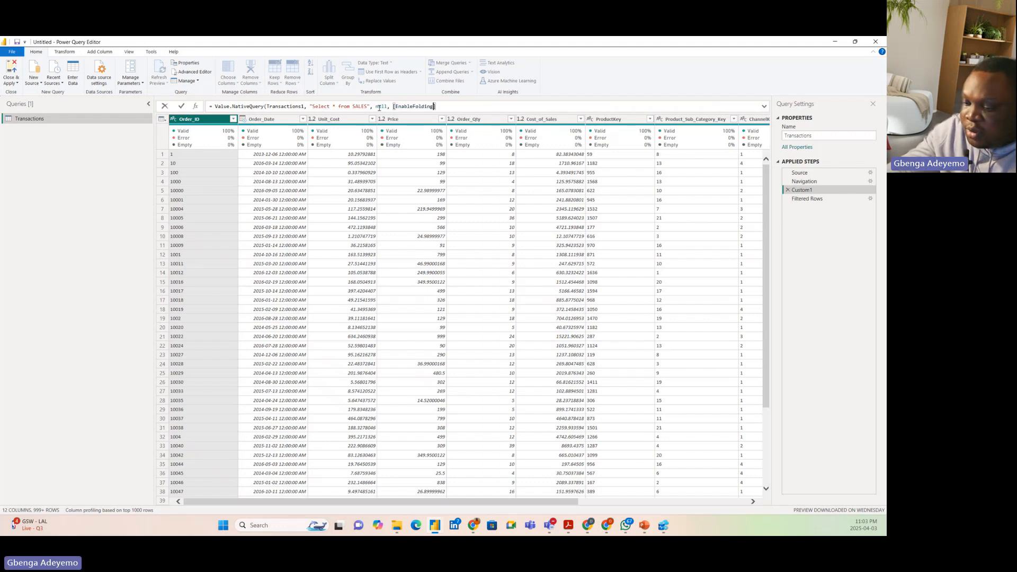
{"action": "type", "text": "true]"}
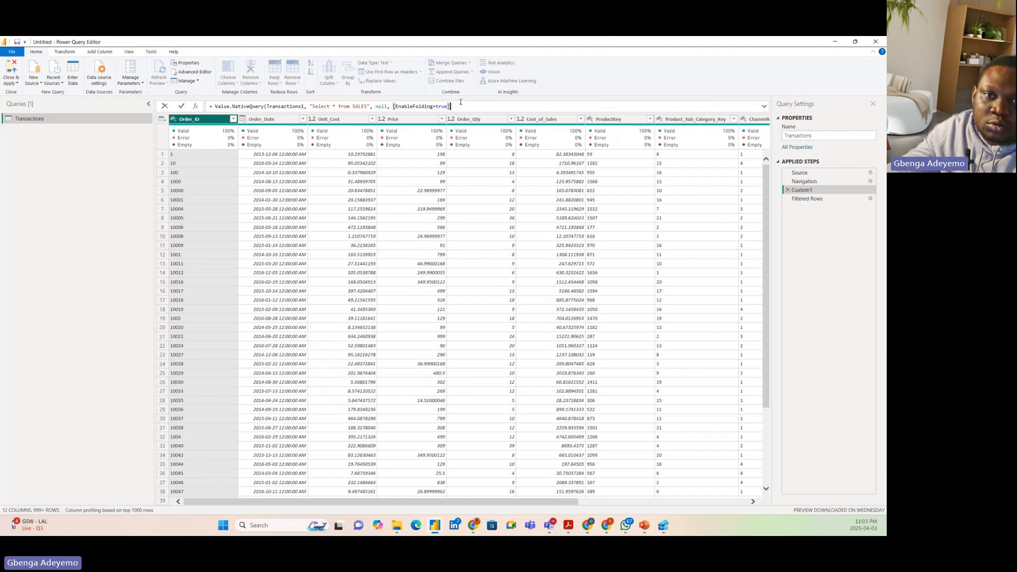
{"action": "type", "text": ")"}
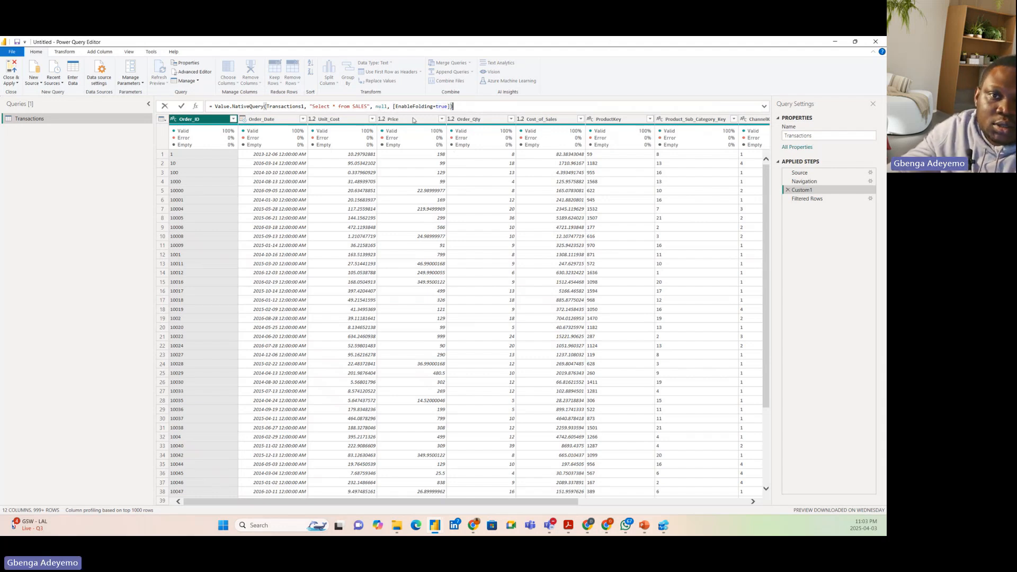
{"action": "left_click", "coordinate": [182, 106]}
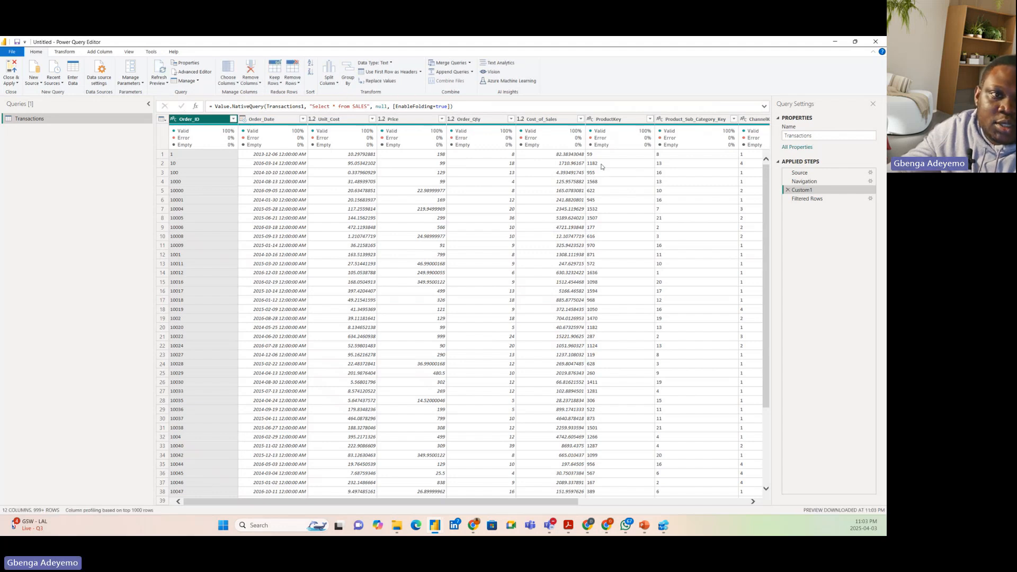
{"action": "left_click", "coordinate": [809, 199]}
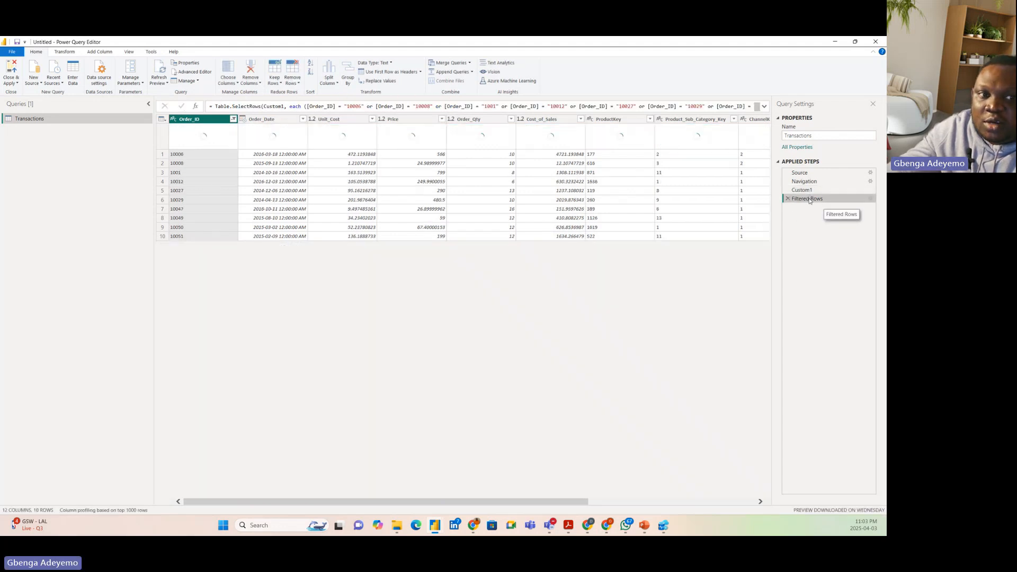
Check whether the Filtered Rows step offers its native query, and keep all columns except Product_Sub_Category_Key and Promotion_Key
{"action": "right_click", "coordinate": [809, 200]}
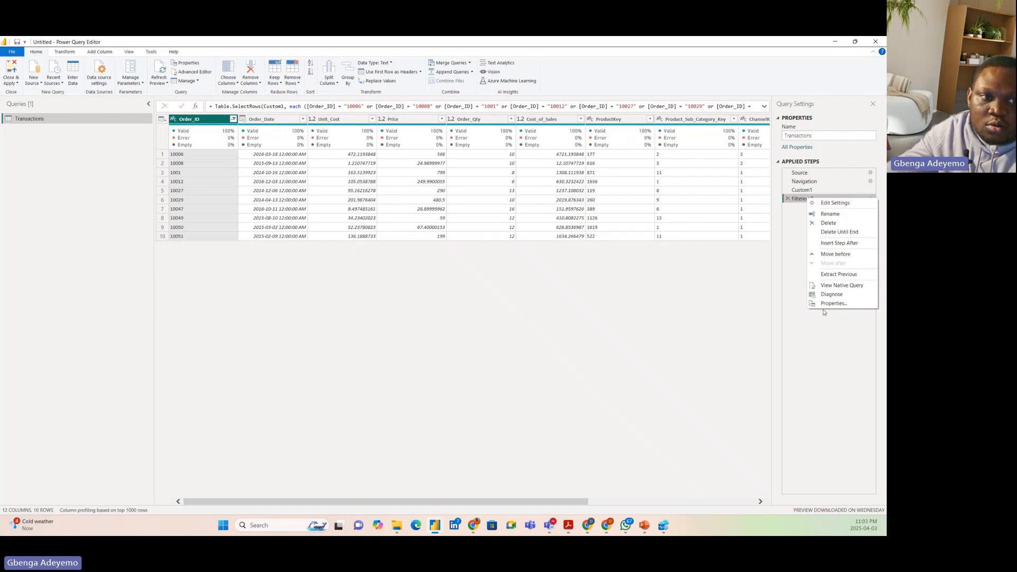
{"action": "left_click", "coordinate": [800, 278]}
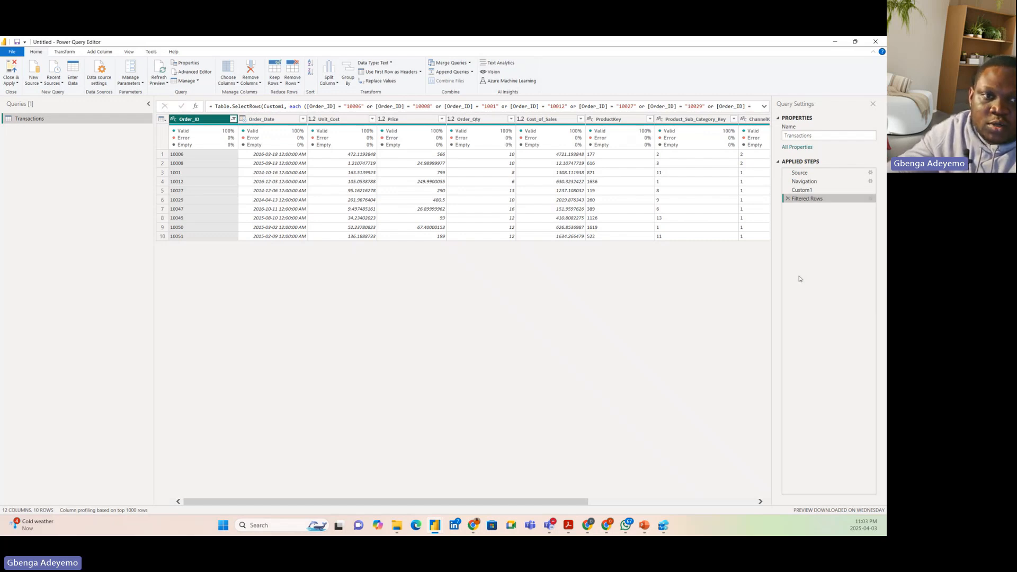
{"action": "left_click", "coordinate": [233, 84]}
{"action": "left_click", "coordinate": [237, 92]}
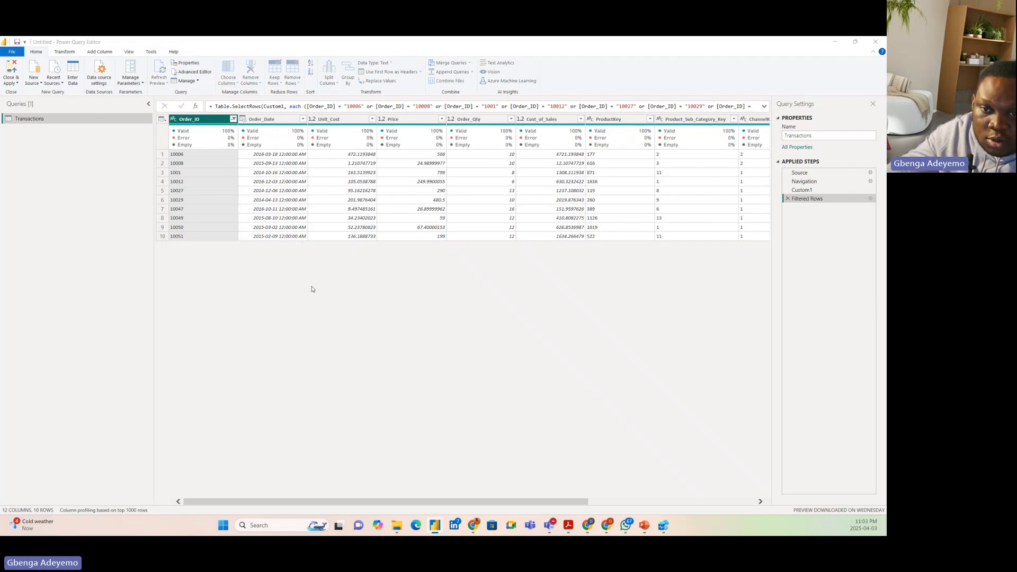
{"action": "left_click", "coordinate": [404, 289]}
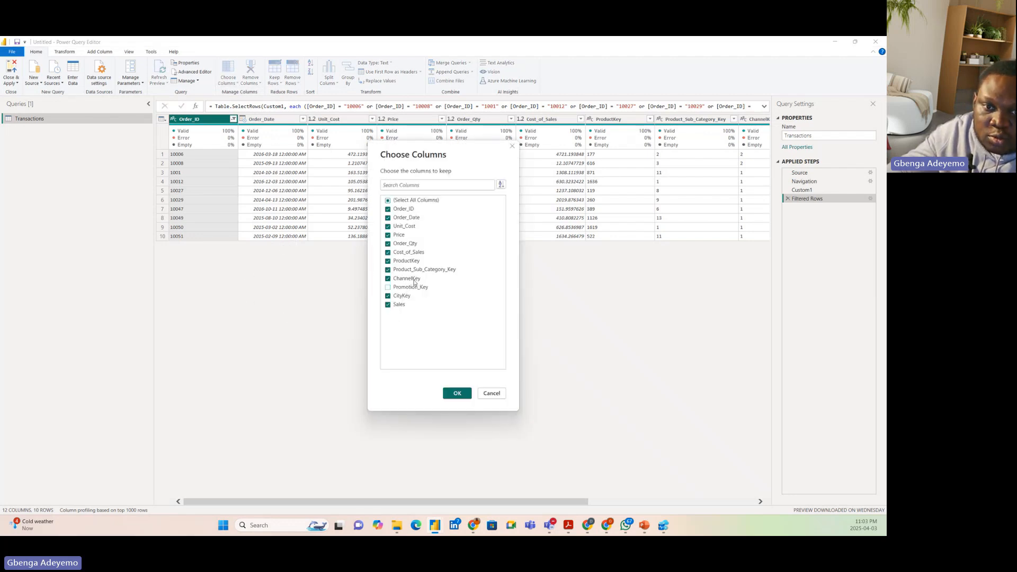
{"action": "left_click", "coordinate": [455, 392]}
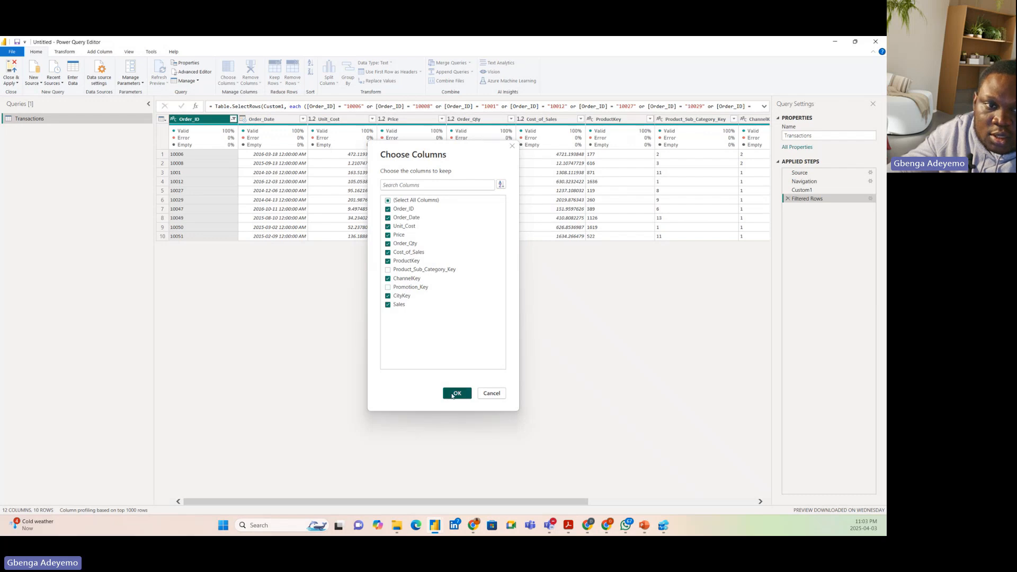
View the native query of the Removed Other Columns step and close it
{"action": "right_click", "coordinate": [814, 207]}
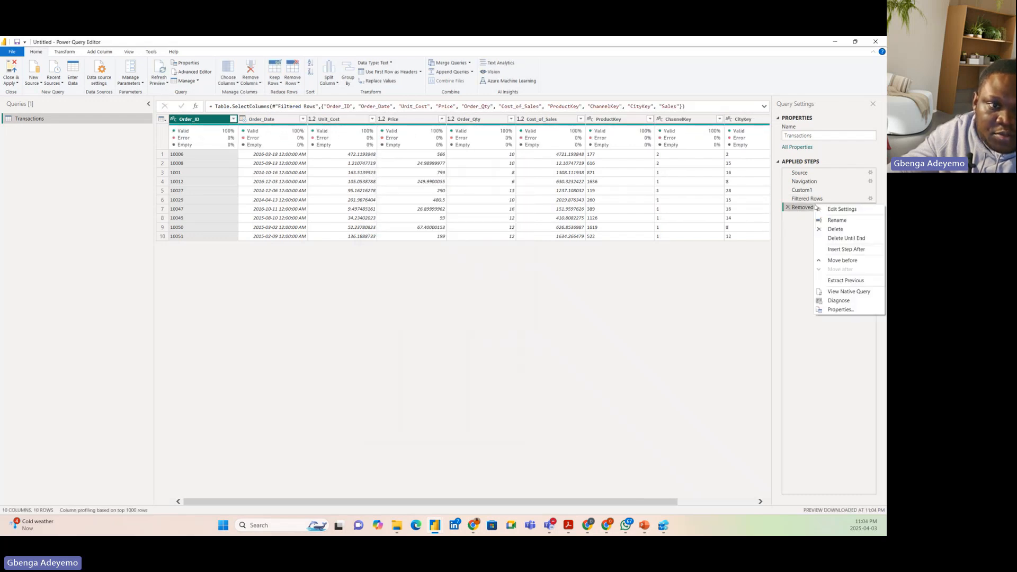
{"action": "left_click", "coordinate": [853, 293]}
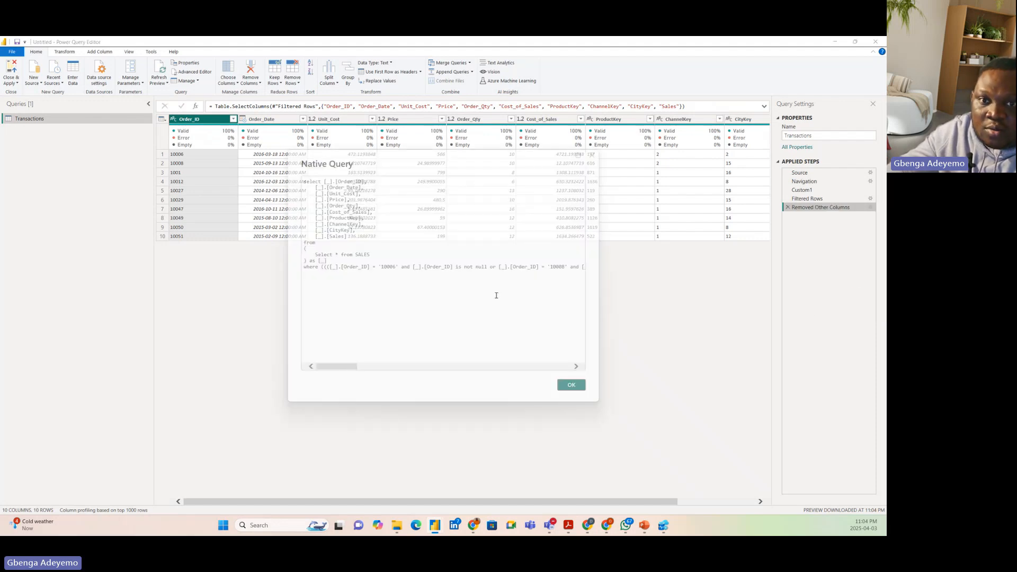
{"action": "left_click", "coordinate": [582, 385]}
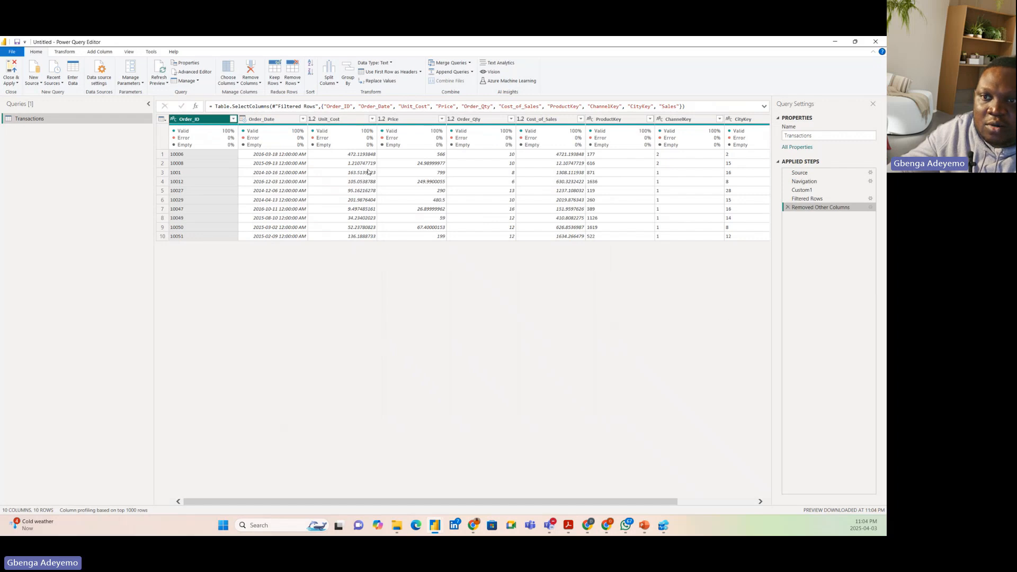
Change the Order_ID column's data type to Whole Number and check whether the Changed Type step offers its native query
{"action": "left_click", "coordinate": [173, 119]}
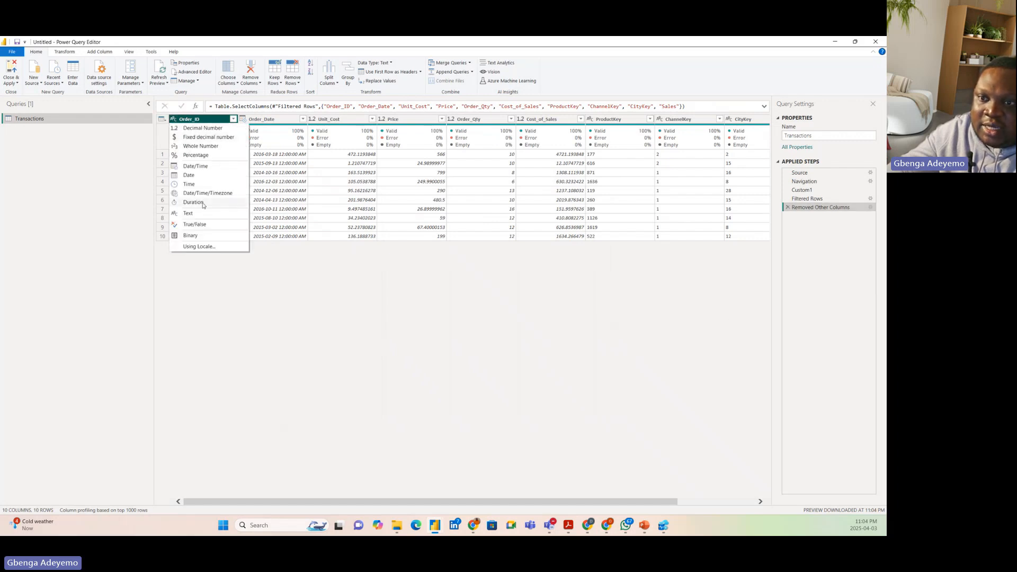
{"action": "left_click", "coordinate": [200, 145]}
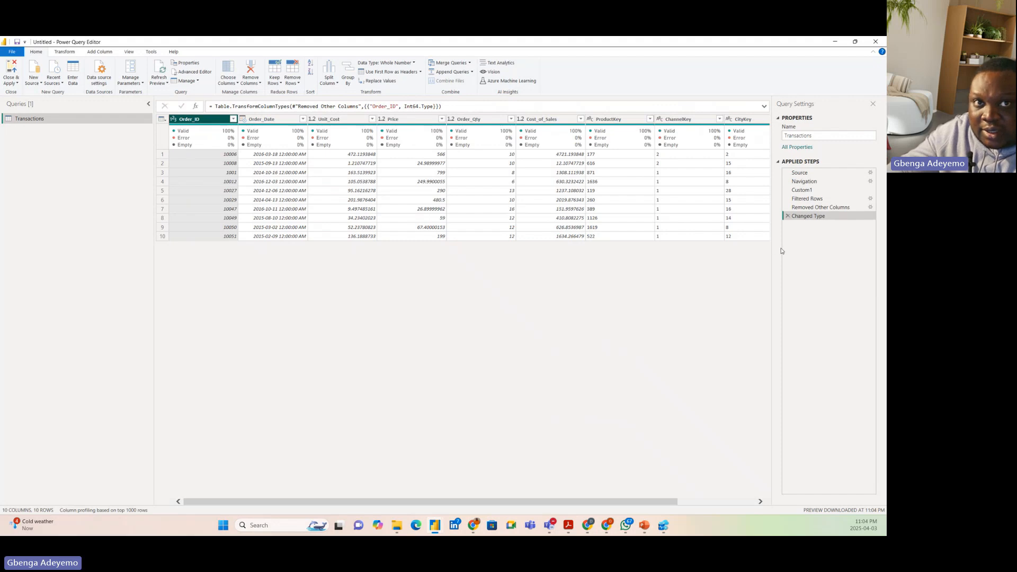
{"action": "right_click", "coordinate": [821, 217]}
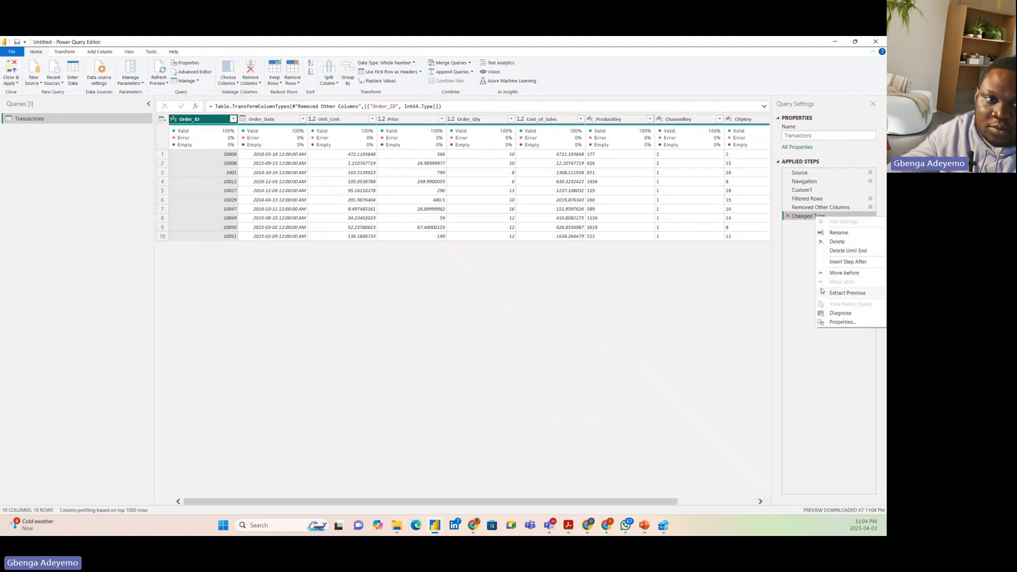
{"action": "left_click", "coordinate": [800, 269]}
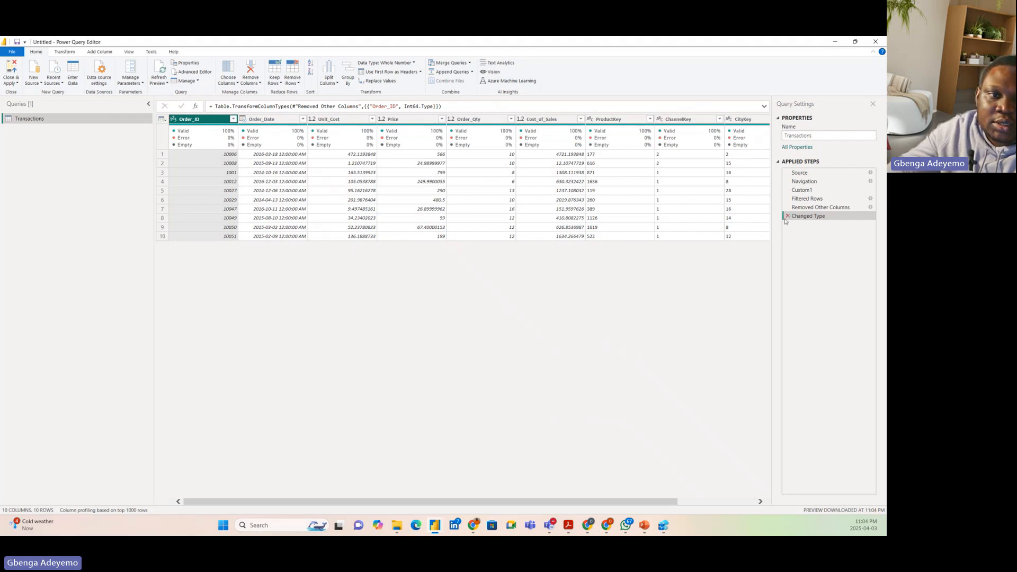
Edit the Removed Other Columns step to keep only Order_ID, Order_Date, Order_Qty and Sales
{"action": "left_click", "coordinate": [819, 208]}
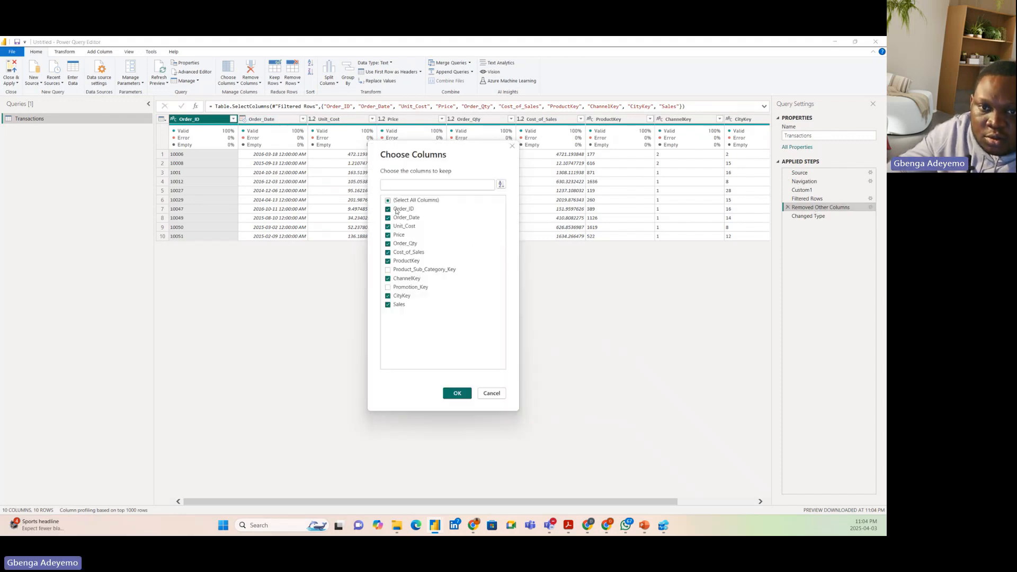
{"action": "left_click", "coordinate": [398, 200]}
{"action": "left_click", "coordinate": [400, 201]}
{"action": "left_click", "coordinate": [406, 201]}
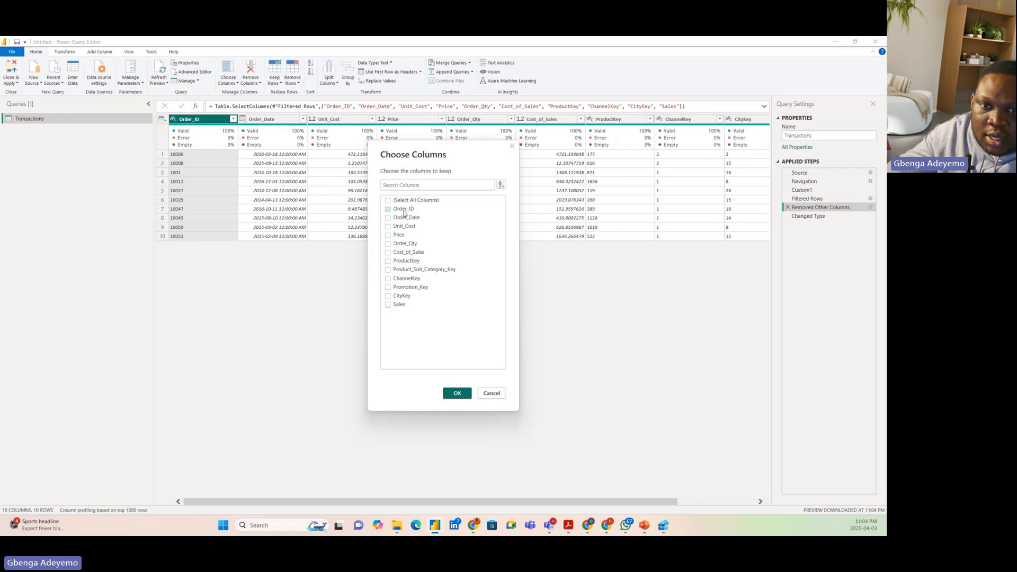
{"action": "left_click", "coordinate": [404, 211]}
{"action": "left_click", "coordinate": [406, 219]}
{"action": "left_click", "coordinate": [407, 243]}
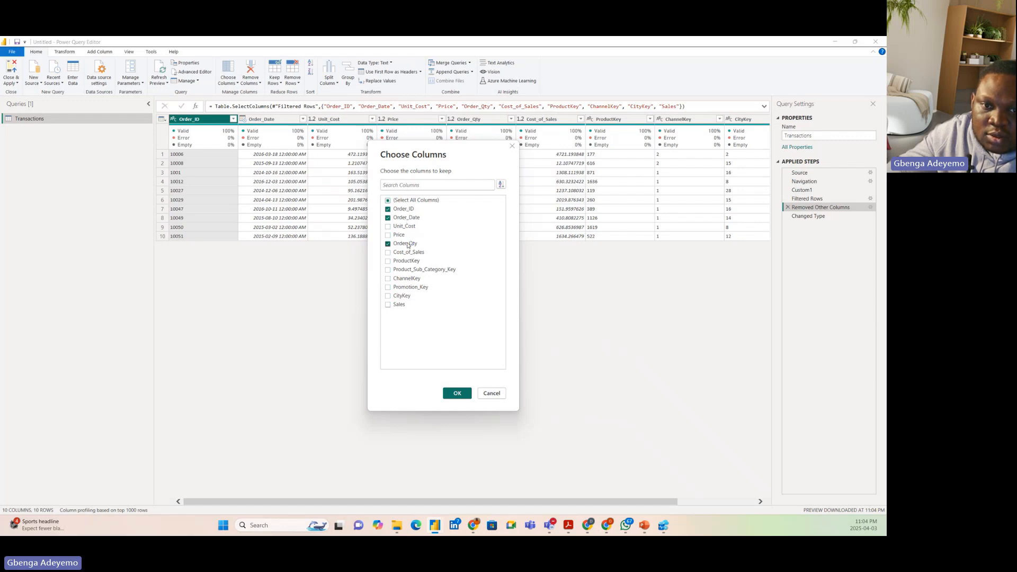
{"action": "left_click", "coordinate": [406, 306]}
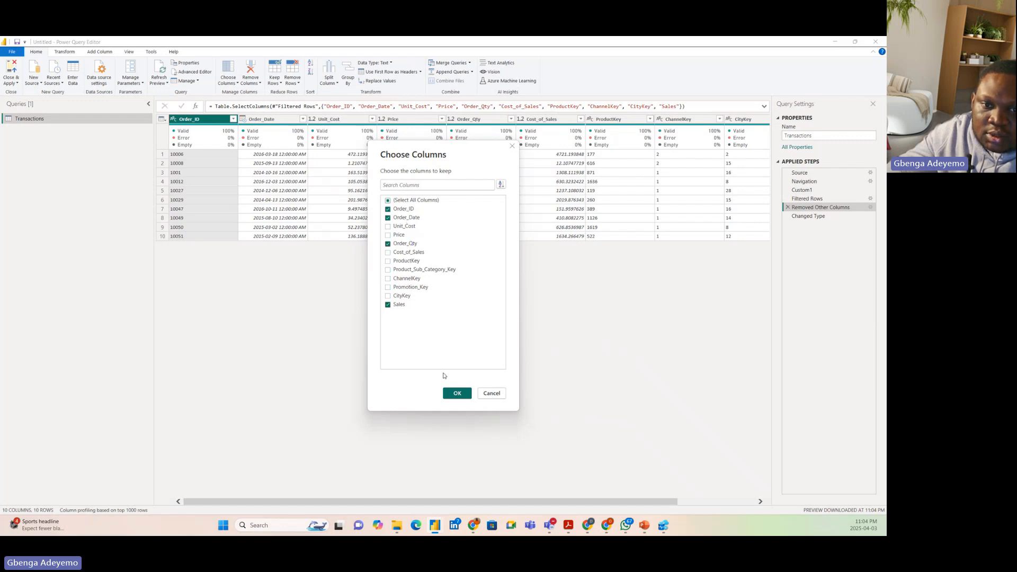
{"action": "left_click", "coordinate": [457, 394]}
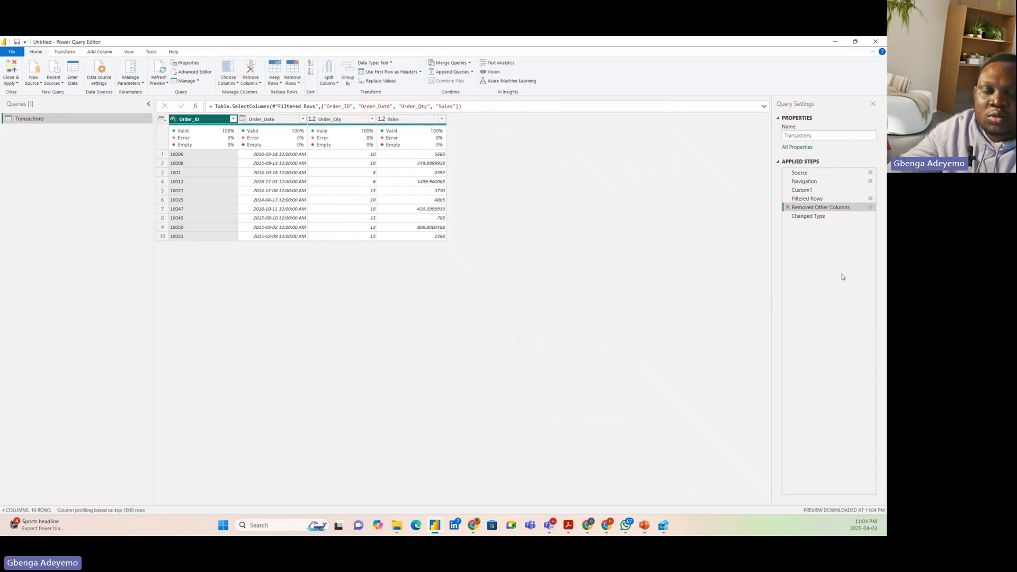
Delete the Changed Type step, and break the SQL statement in Custom1's formula onto a new line after Select
{"action": "left_click", "coordinate": [821, 217]}
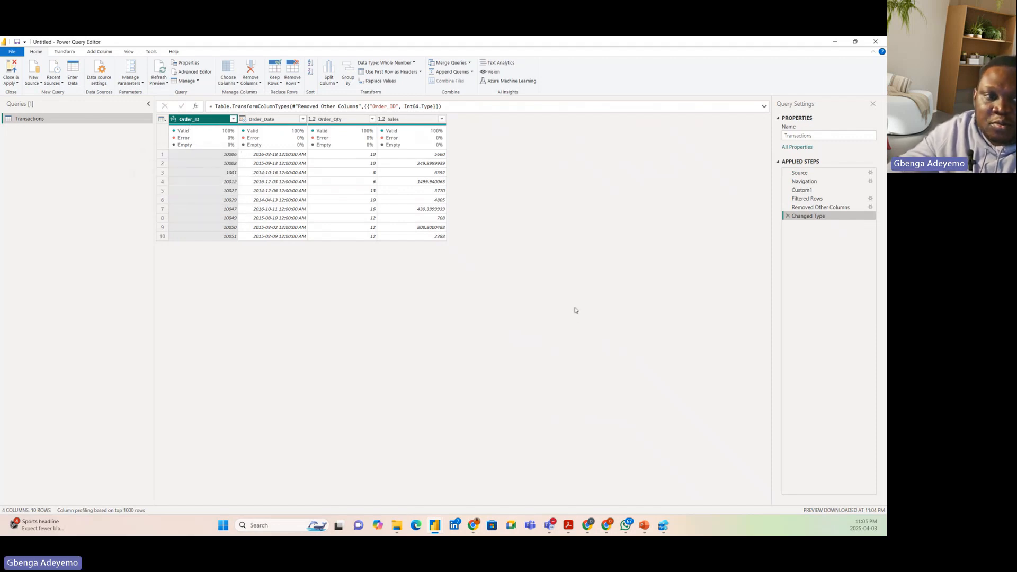
{"action": "left_click", "coordinate": [788, 217]}
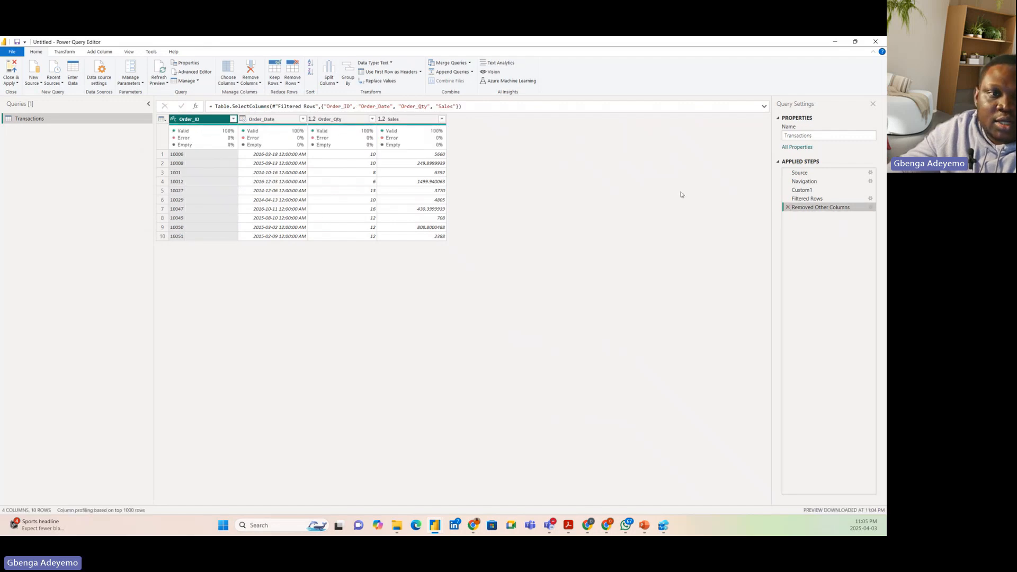
{"action": "left_click", "coordinate": [807, 191]}
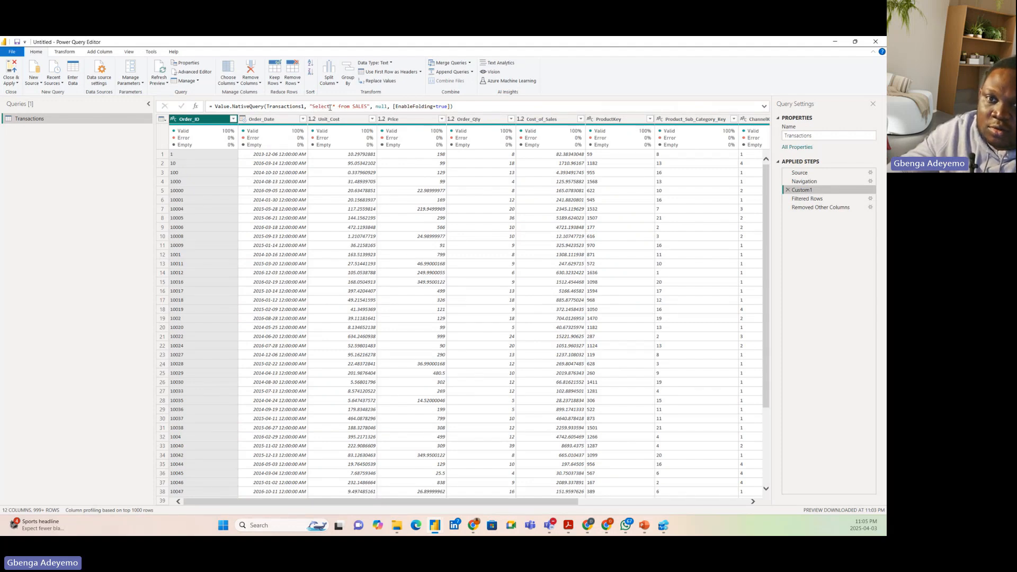
{"action": "left_click", "coordinate": [330, 107]}
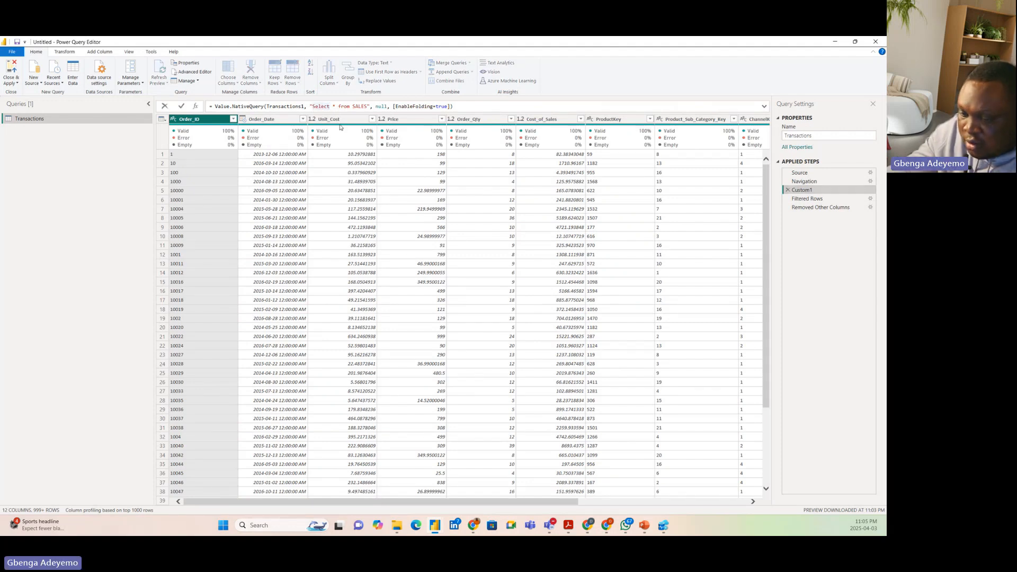
{"action": "key", "text": "shift+Return"}
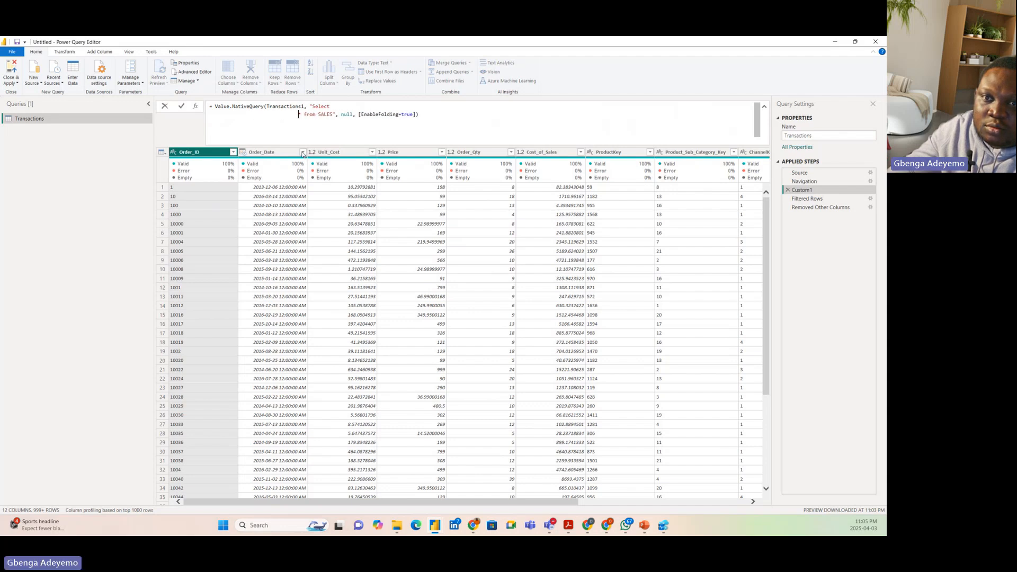
{"action": "key", "text": "BackSpace"}
{"action": "key", "text": "BackSpace"}
{"action": "key", "text": "BackSpace"}
{"action": "key", "text": "BackSpace"}
{"action": "key", "text": "BackSpace"}
{"action": "key", "text": "BackSpace"}
{"action": "key", "text": "BackSpace"}
{"action": "key", "text": "BackSpace"}
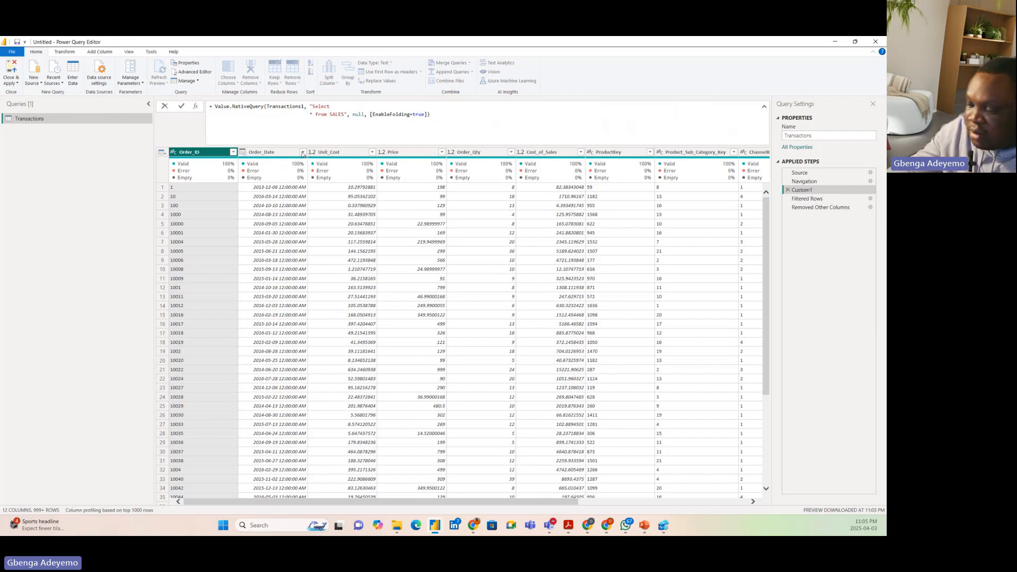
Insert "CAST(Order_ID as INT) as Order_ID," ahead of the asterisk in Custom1's SQL statement
{"action": "key", "text": "shift+Right"}
{"action": "type", "text": "CAST"}
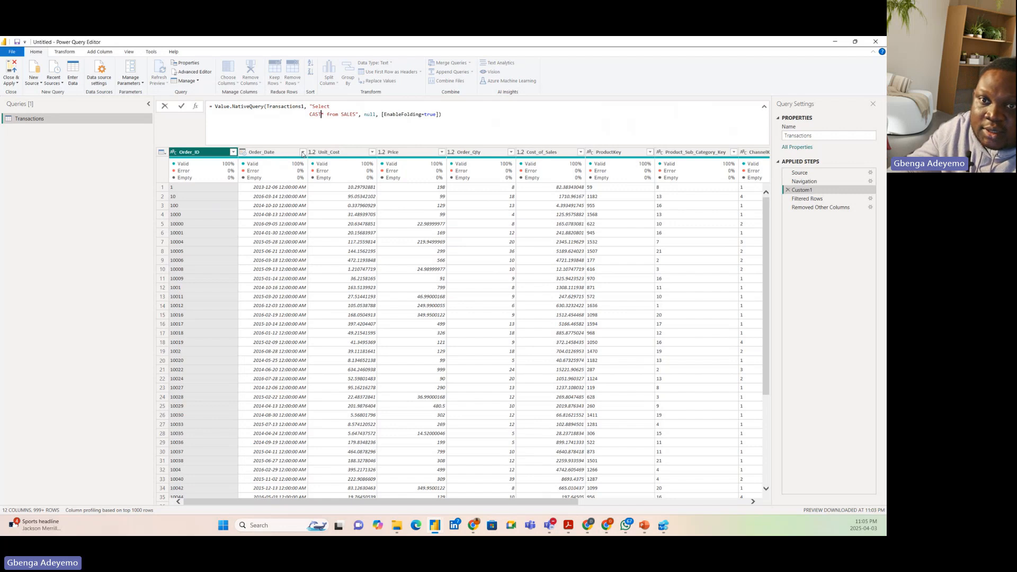
{"action": "type", "text": "("}
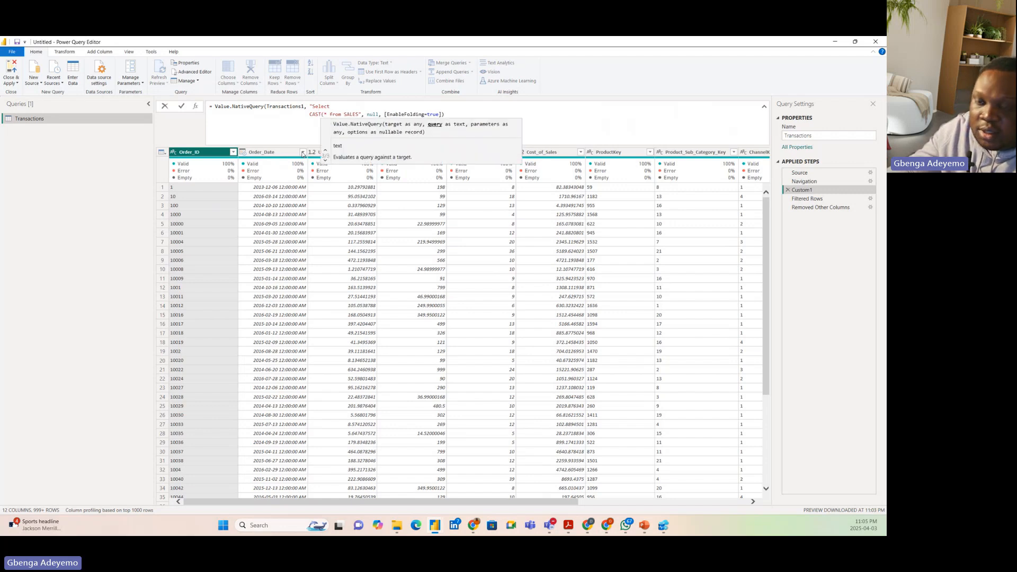
{"action": "type", "text": "Order_"}
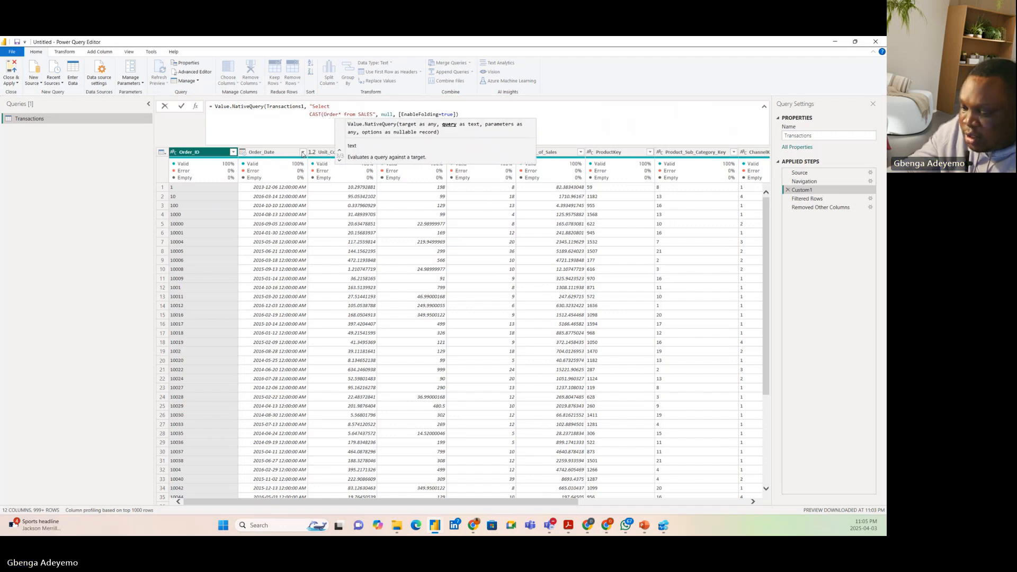
{"action": "type", "text": "ID"}
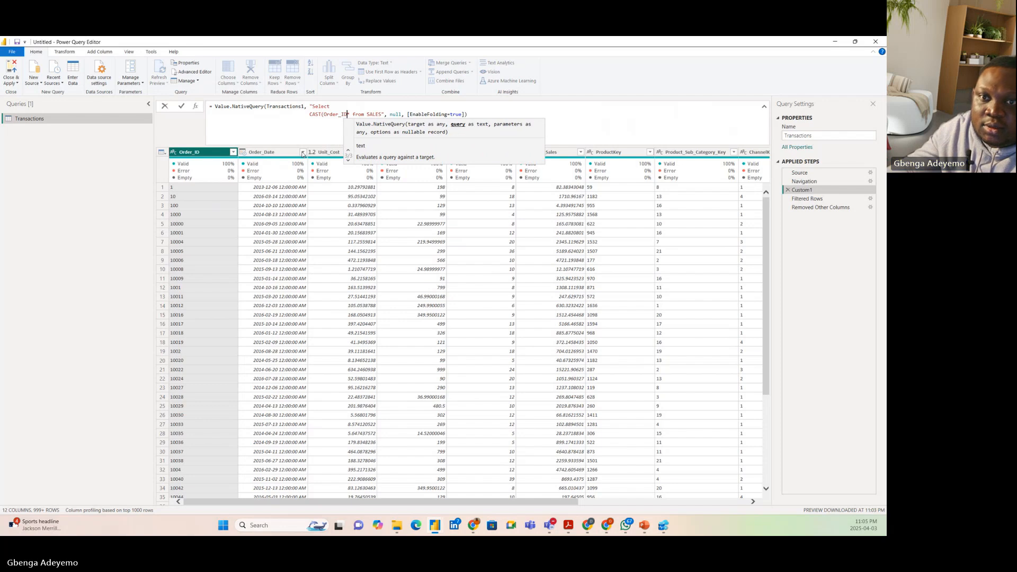
{"action": "type", "text": " as INT"}
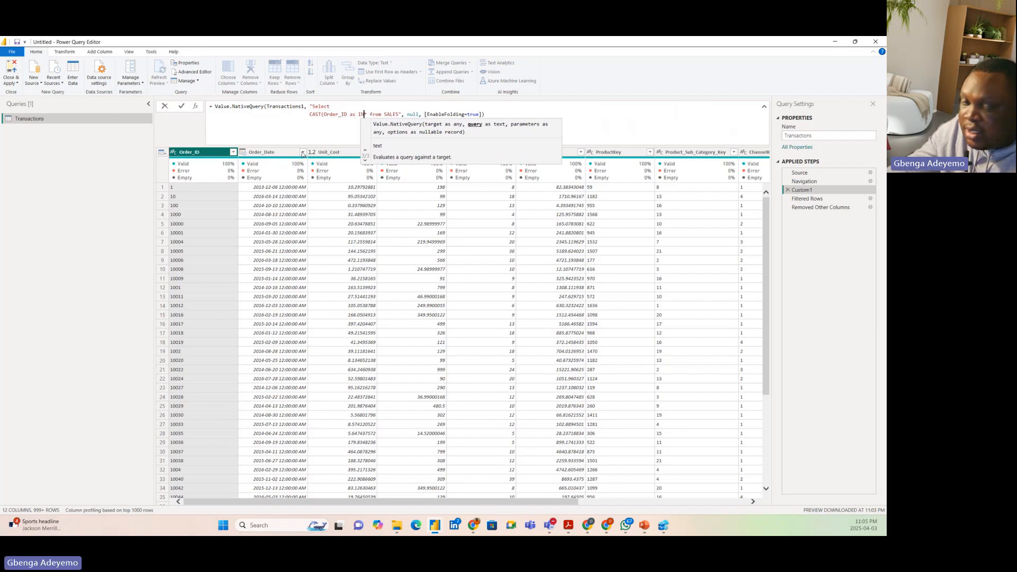
{"action": "type", "text": ") "}
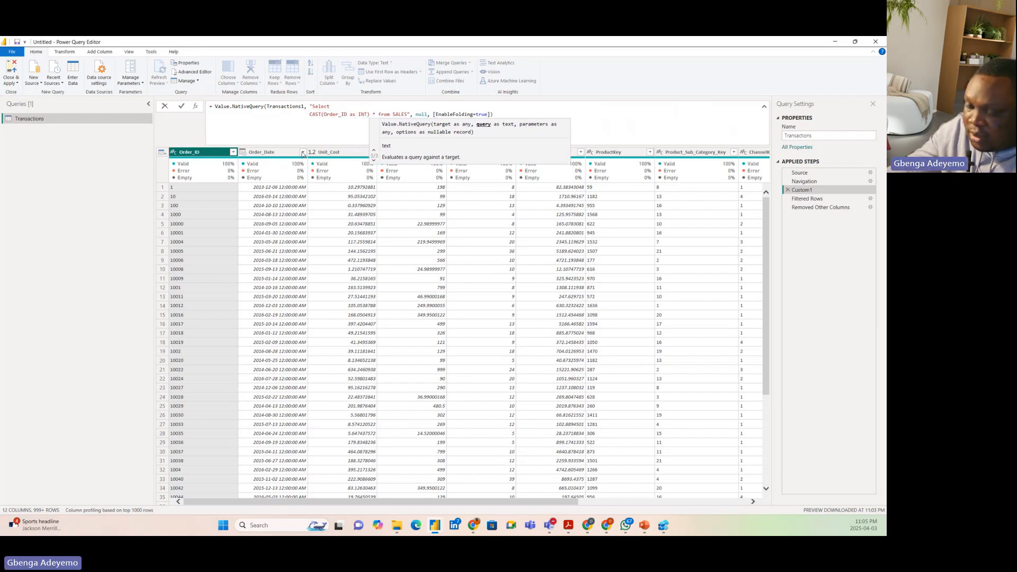
{"action": "type", "text": "as"}
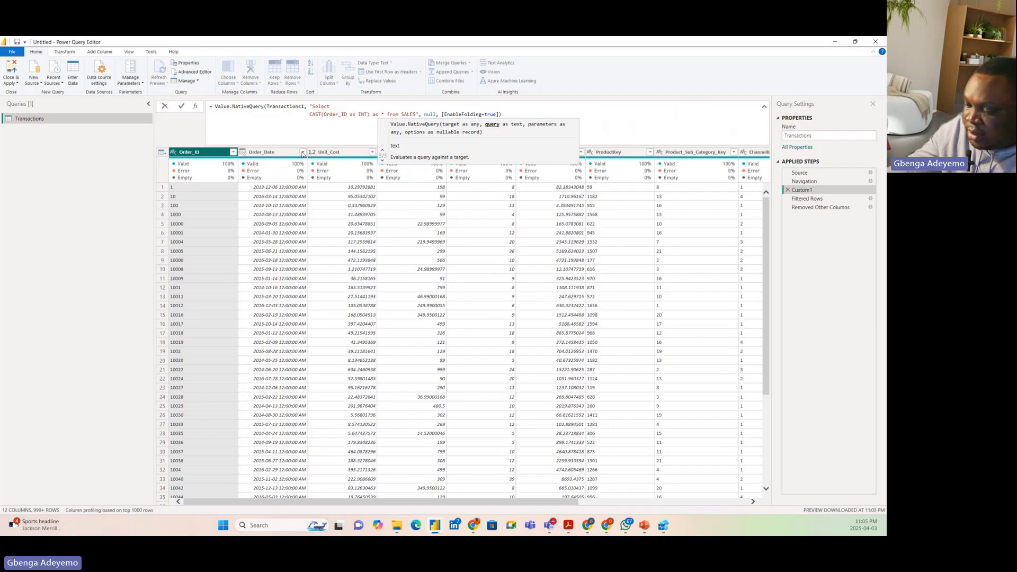
{"action": "key", "text": "Delete"}
{"action": "type", "text": "Order_"}
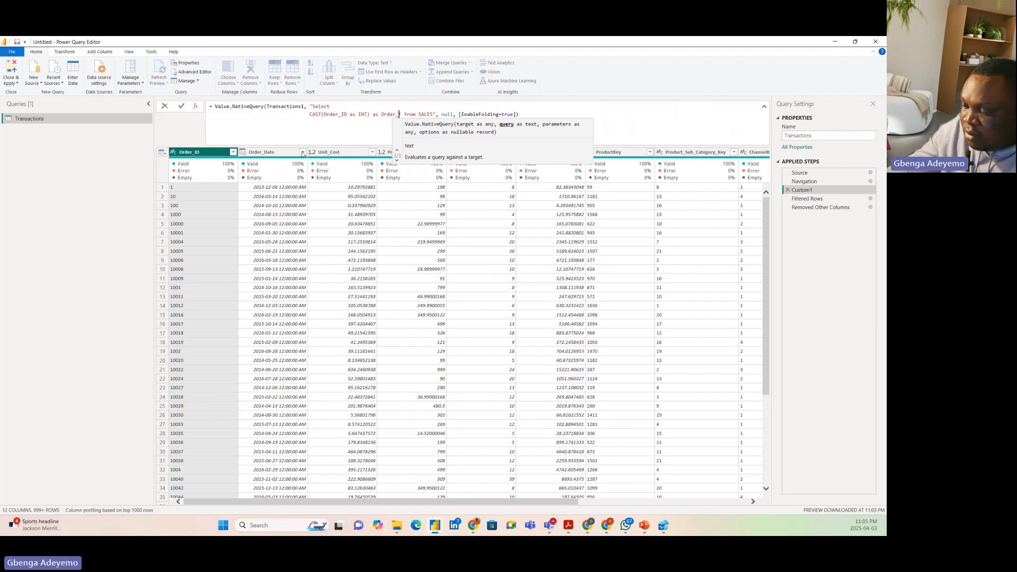
{"action": "type", "text": "ID,"}
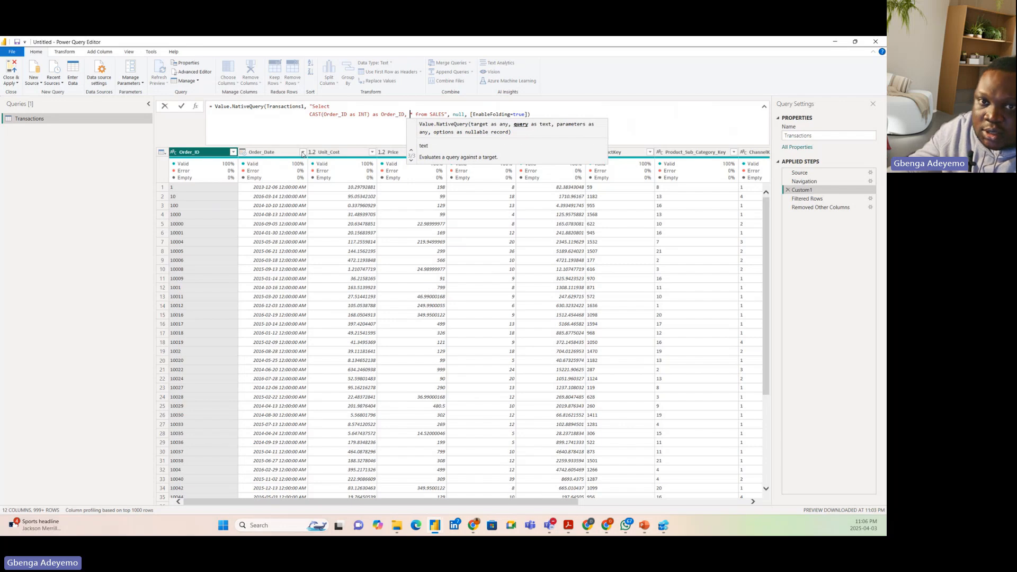
{"action": "type", "text": " Order"}
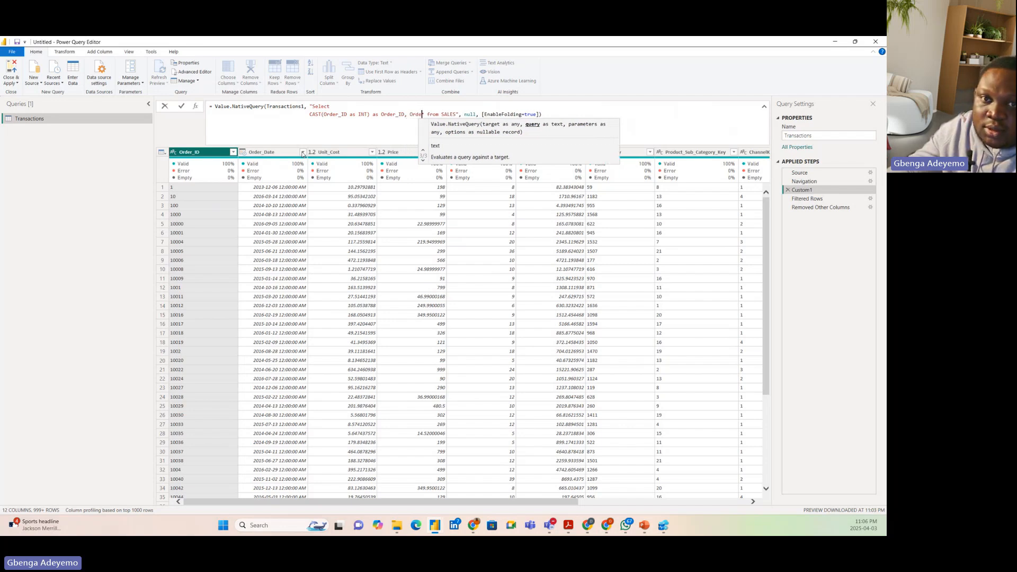
{"action": "type", "text": "*"}
{"action": "type", "text": "Date"}
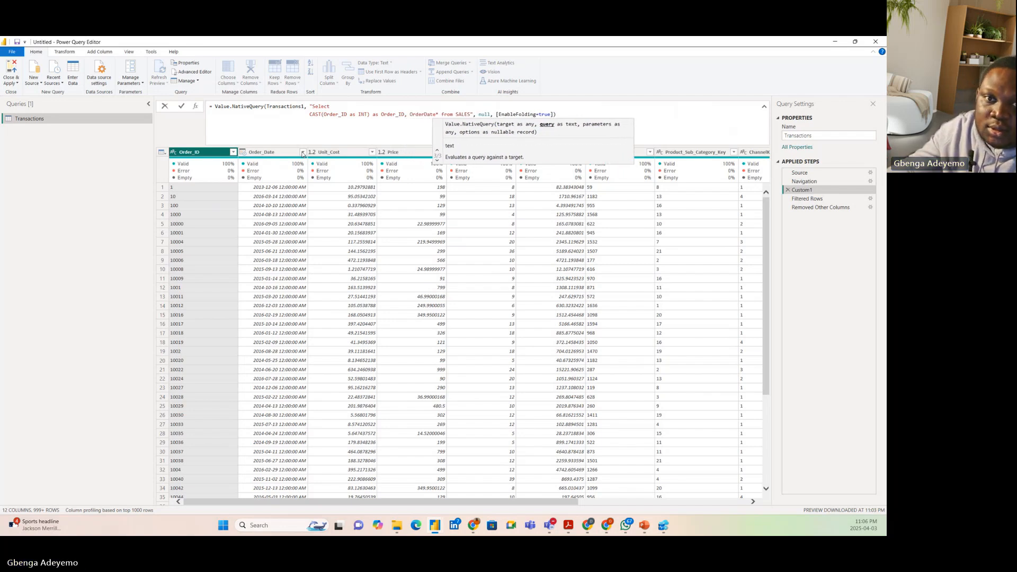
Add the Order_Date column after the Order_ID cast in Custom1's SQL select list
{"action": "key", "text": "Left"}
{"action": "key", "text": "Left"}
{"action": "key", "text": "Left"}
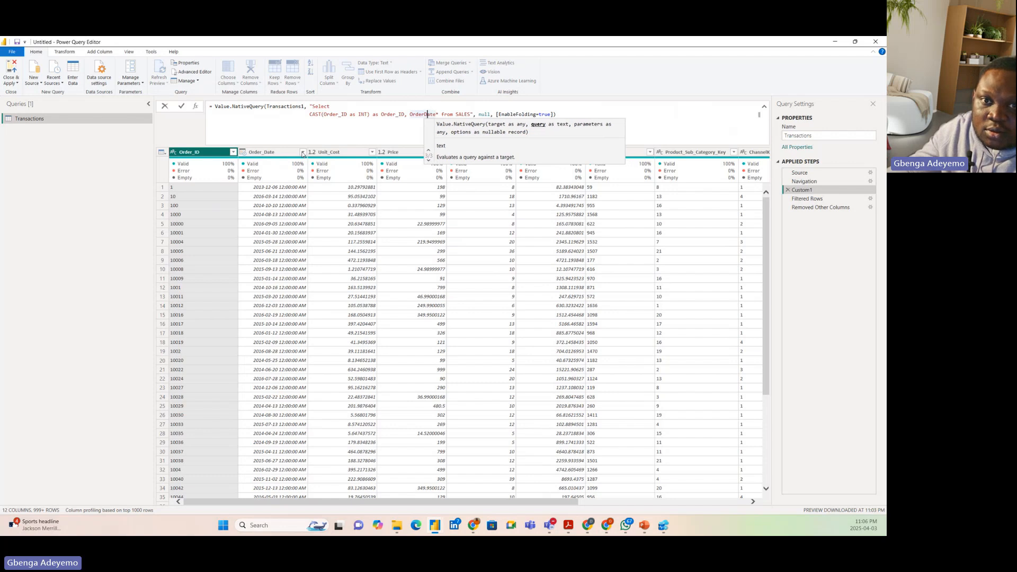
{"action": "type", "text": "_"}
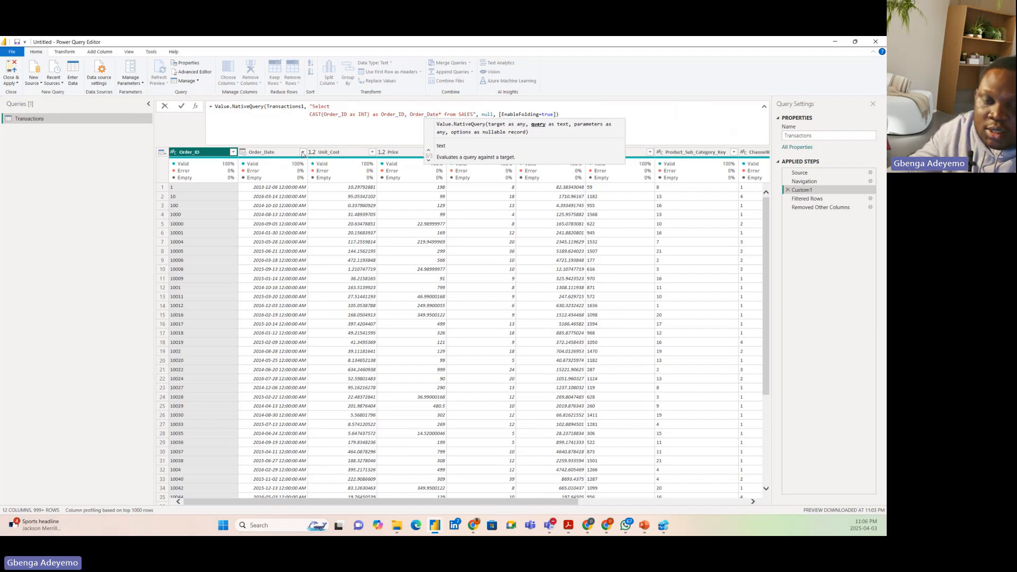
Add the Order_Qty column after Order_Date in Custom1's SQL select list, separated by a comma
{"action": "key", "text": "Right"}
{"action": "key", "text": "Right"}
{"action": "key", "text": "Right"}
{"action": "key", "text": "Right"}
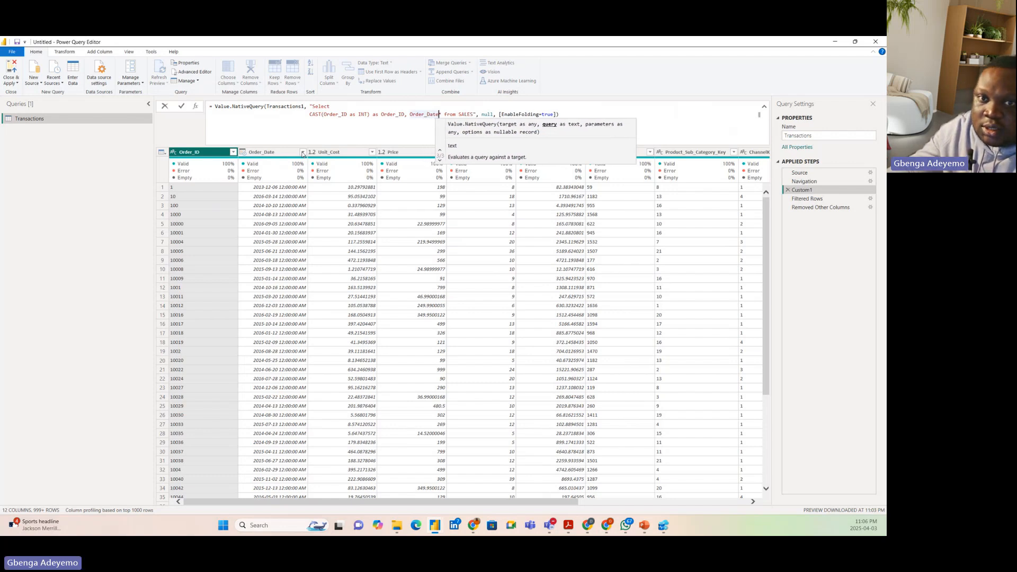
{"action": "type", "text": ", Order_"}
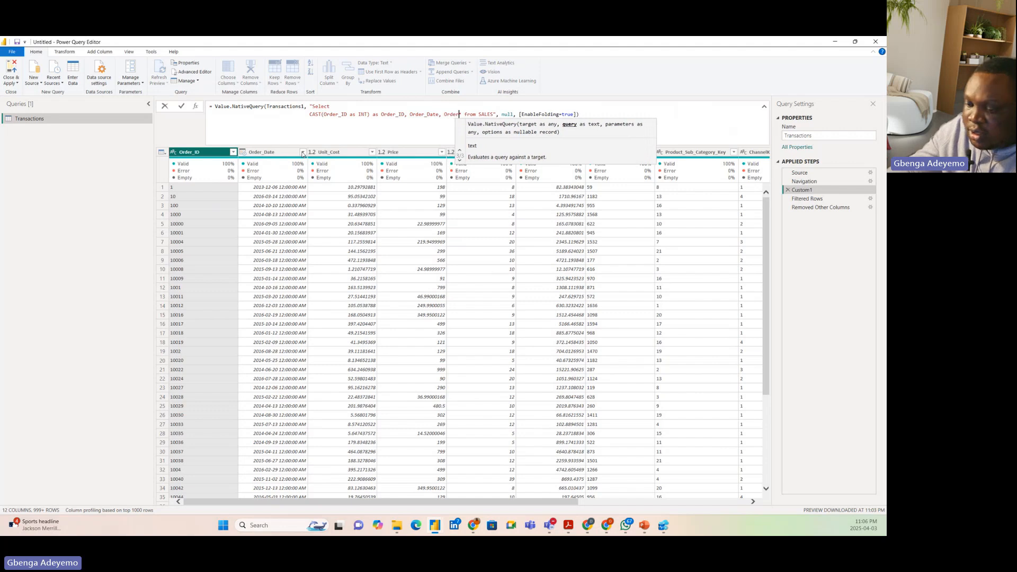
{"action": "type", "text": "*"}
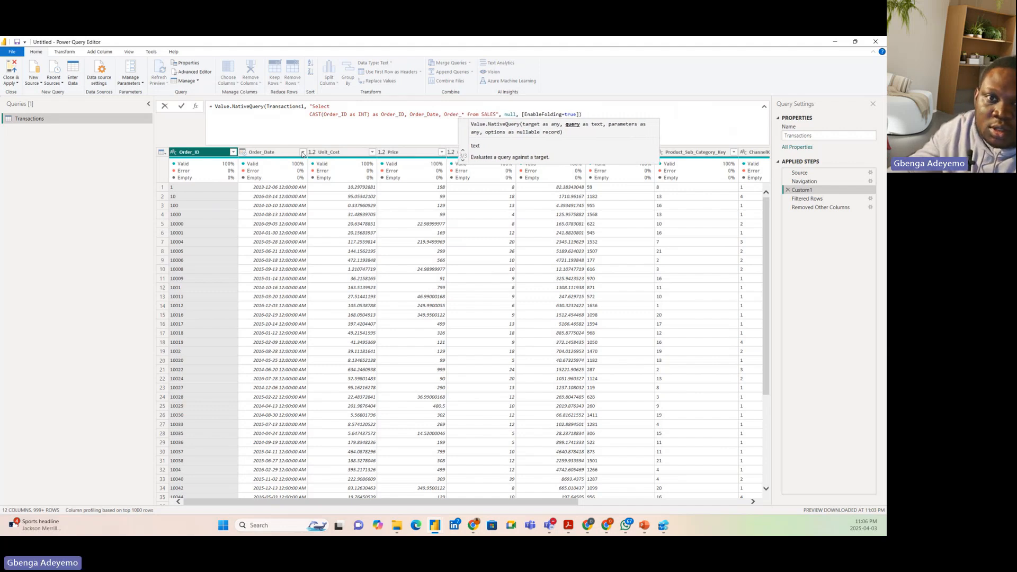
{"action": "type", "text": "Qty"}
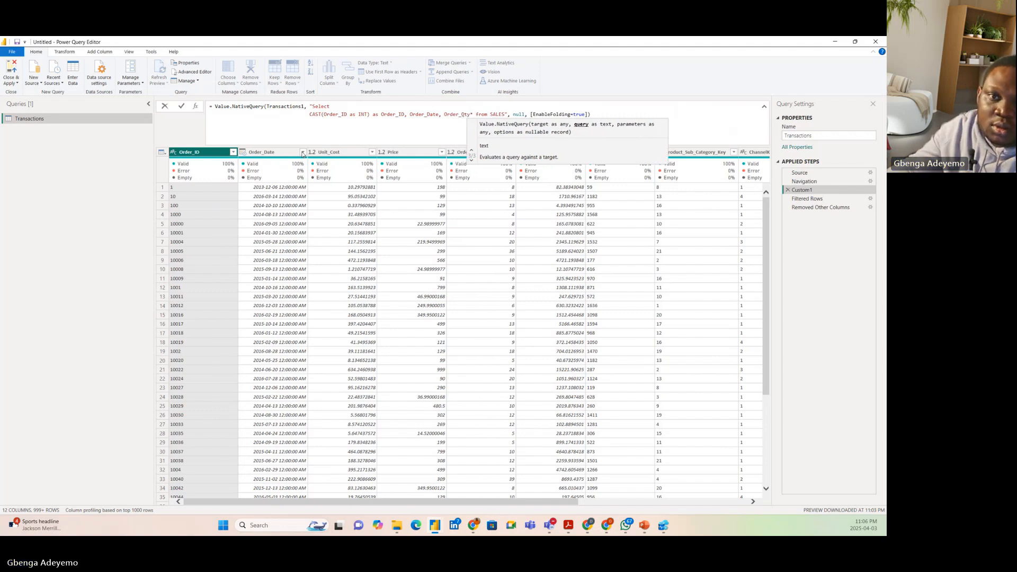
{"action": "type", "text": ", "}
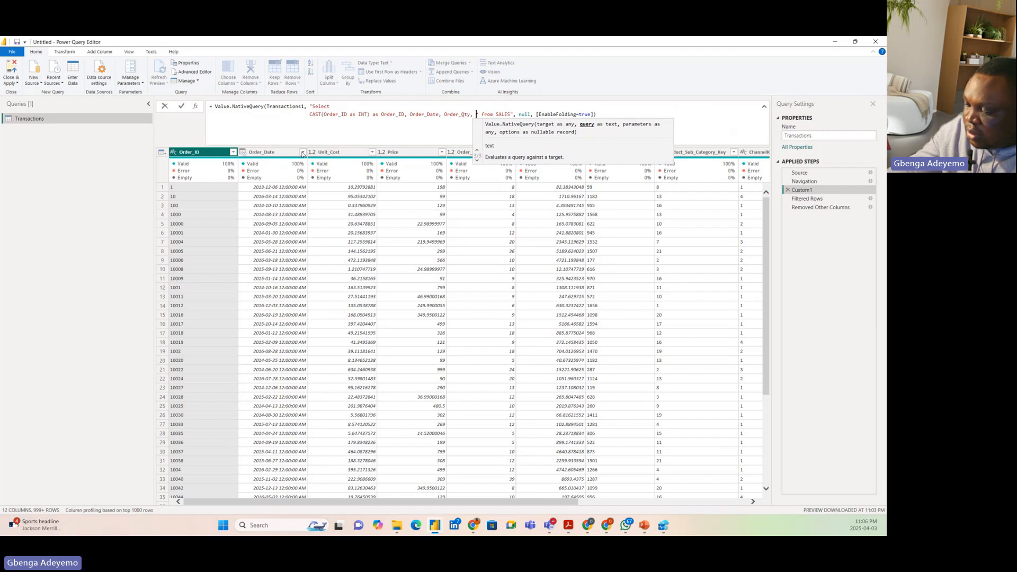
{"action": "type", "text": "SALES"}
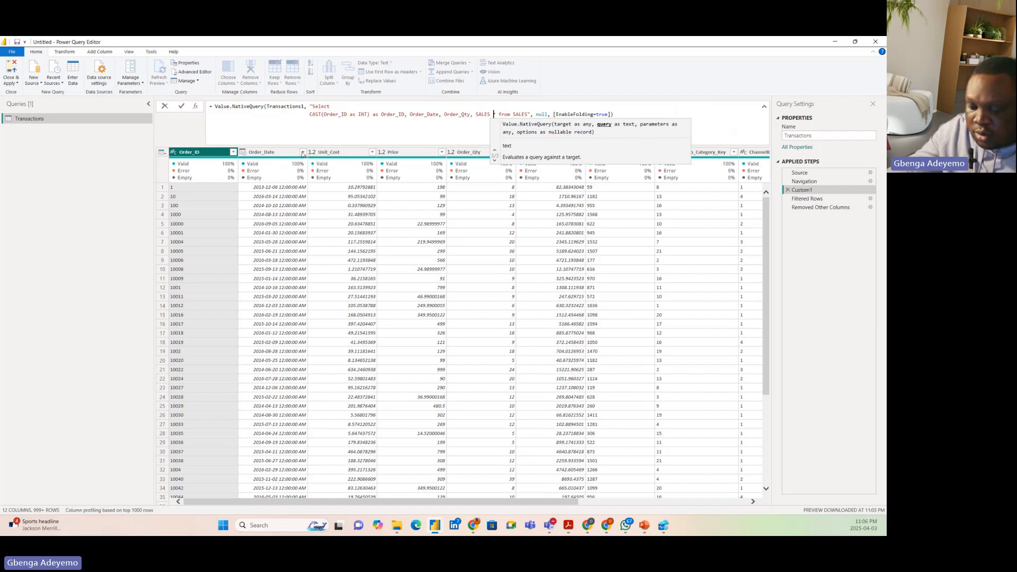
{"action": "type", "text": " *"}
Add SALES as the last column in Custom1's SQL select list and remove the asterisk before "from SALES"
{"action": "left_click", "coordinate": [627, 115]}
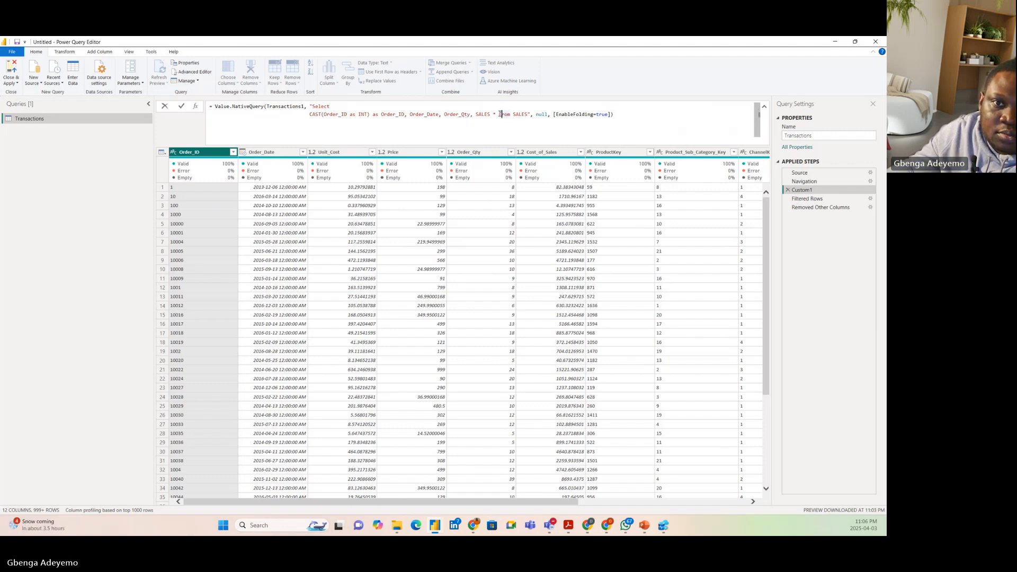
{"action": "key", "text": "BackSpace"}
{"action": "key", "text": "BackSpace"}
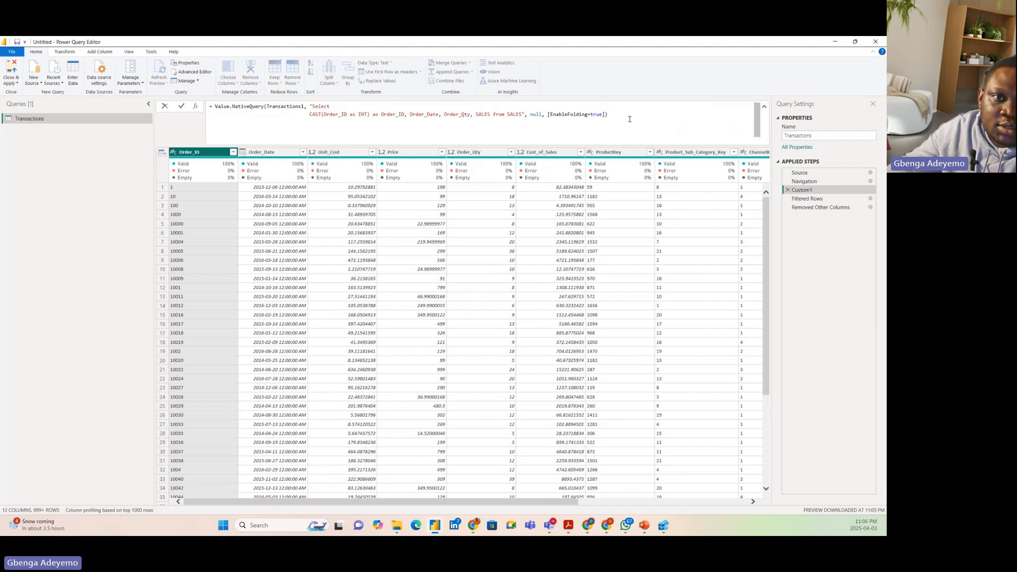
Commit the edited Custom1 formula and approve running its native database query
{"action": "left_click", "coordinate": [182, 106]}
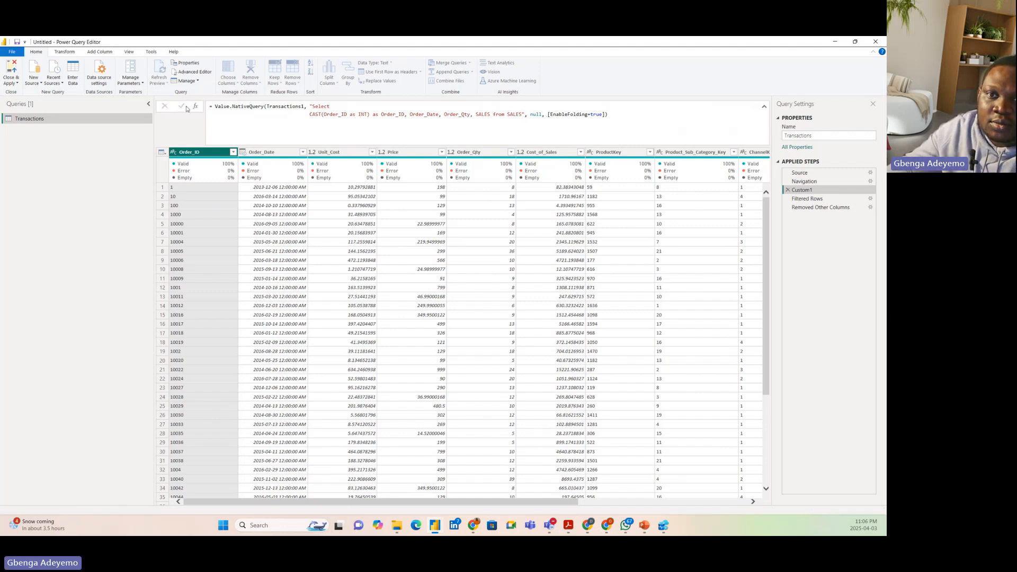
{"action": "left_click", "coordinate": [329, 153]}
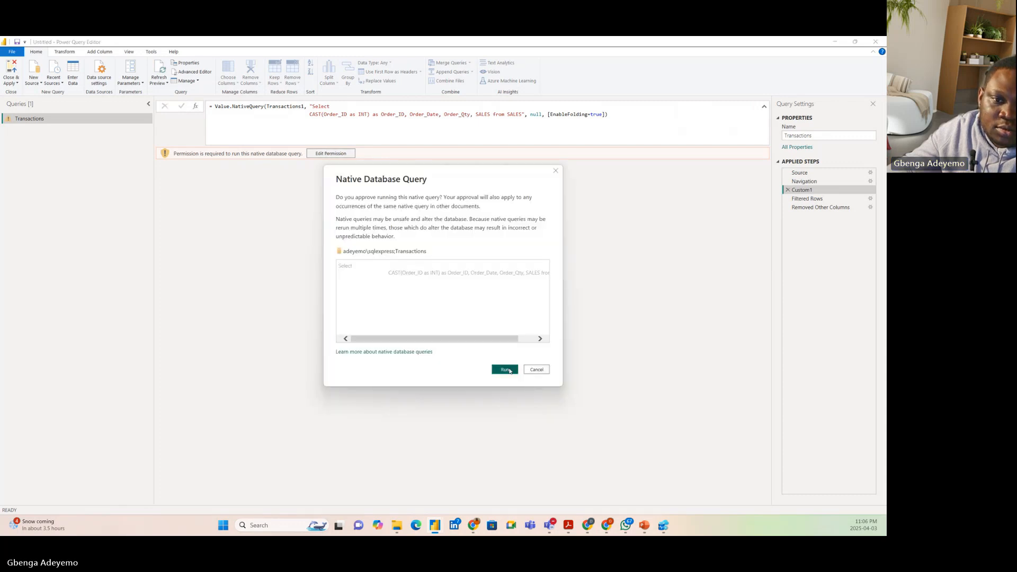
{"action": "left_click", "coordinate": [506, 371]}
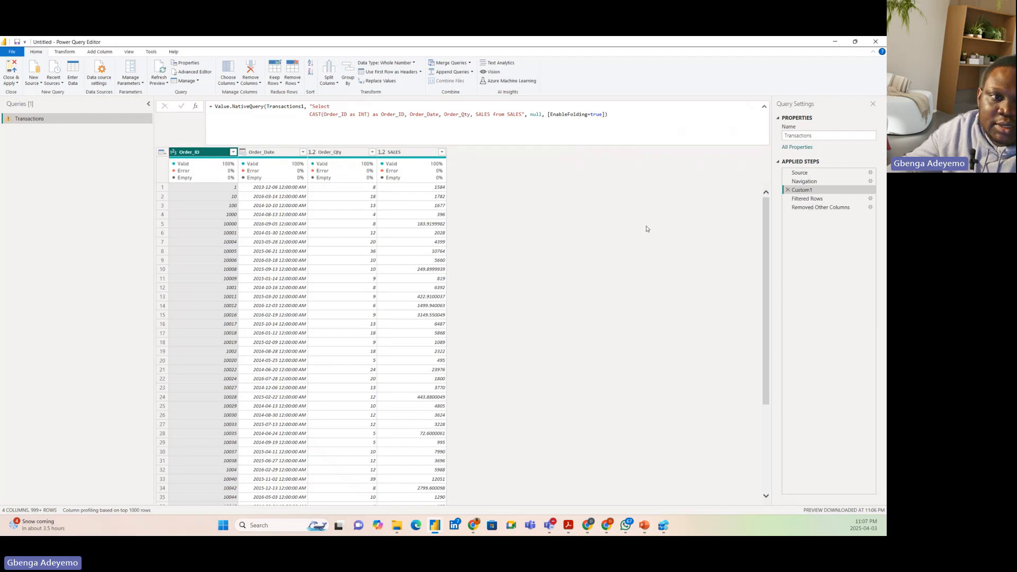
Delete the Removed Other Columns and Filtered Rows steps from the Transactions query
{"action": "left_click", "coordinate": [820, 207]}
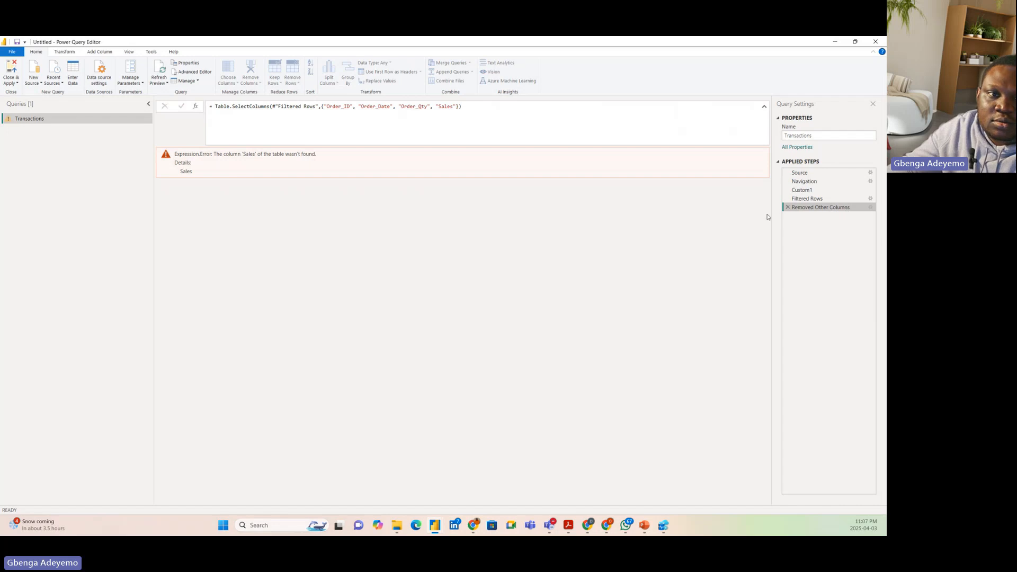
{"action": "left_click", "coordinate": [788, 207]}
{"action": "left_click", "coordinate": [788, 198]}
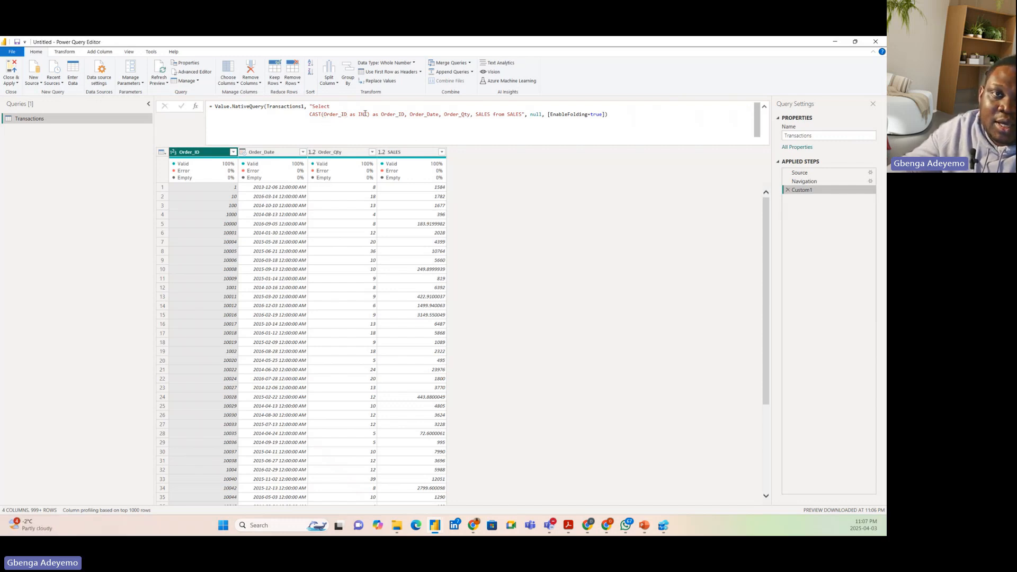
{"action": "left_click", "coordinate": [610, 110]}
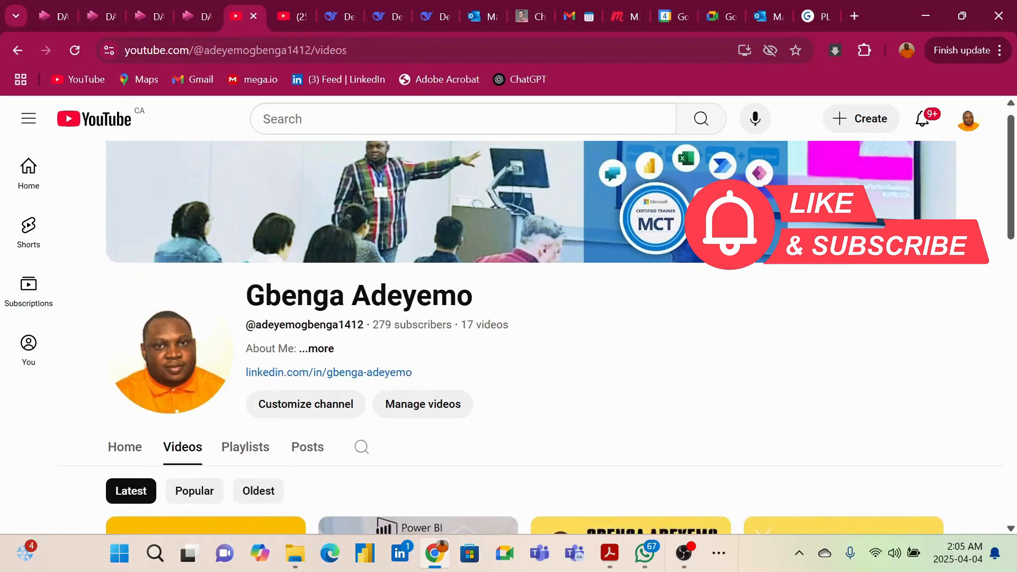
{"action": "scroll", "coordinate": [530, 337], "scroll_direction": "down", "scroll_amount": 2}
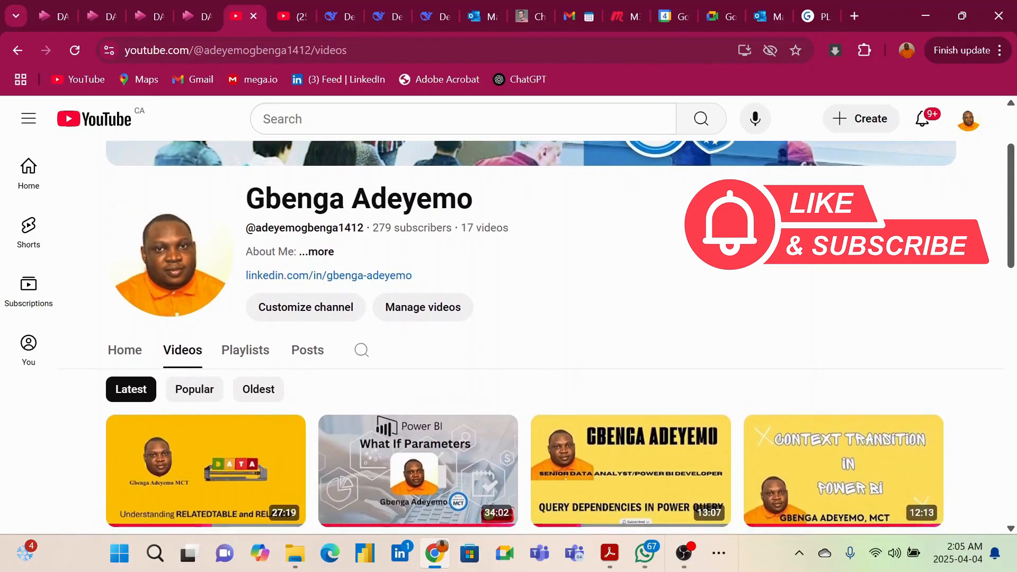
{"action": "scroll", "coordinate": [843, 328], "scroll_direction": "down", "scroll_amount": 3}
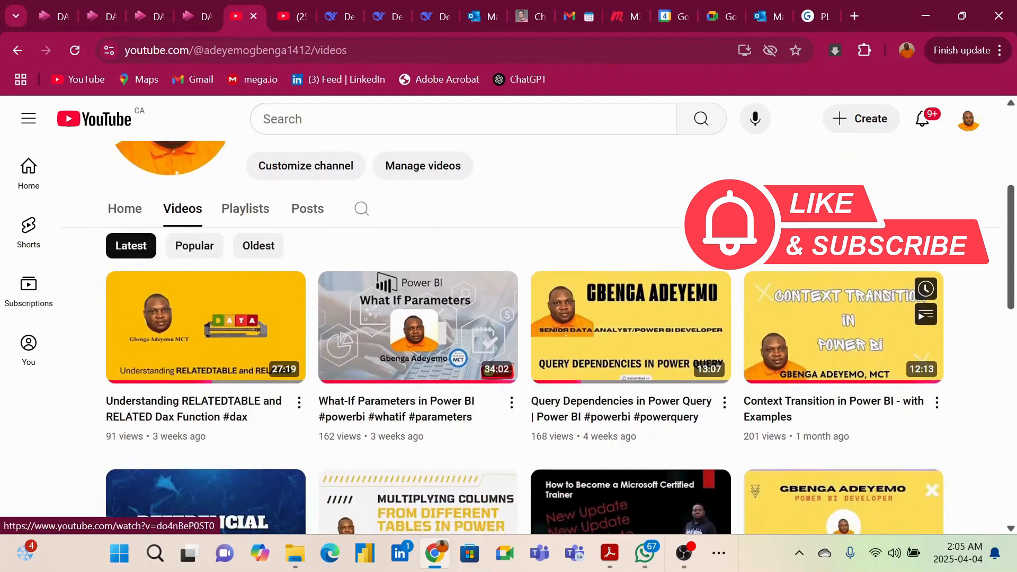
{"action": "scroll", "coordinate": [898, 354], "scroll_direction": "down", "scroll_amount": 4}
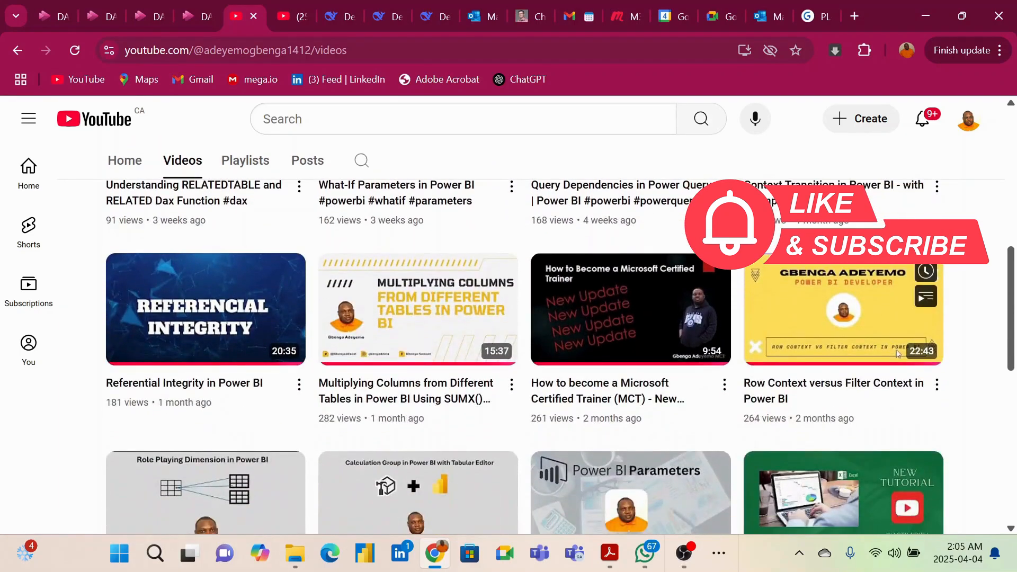